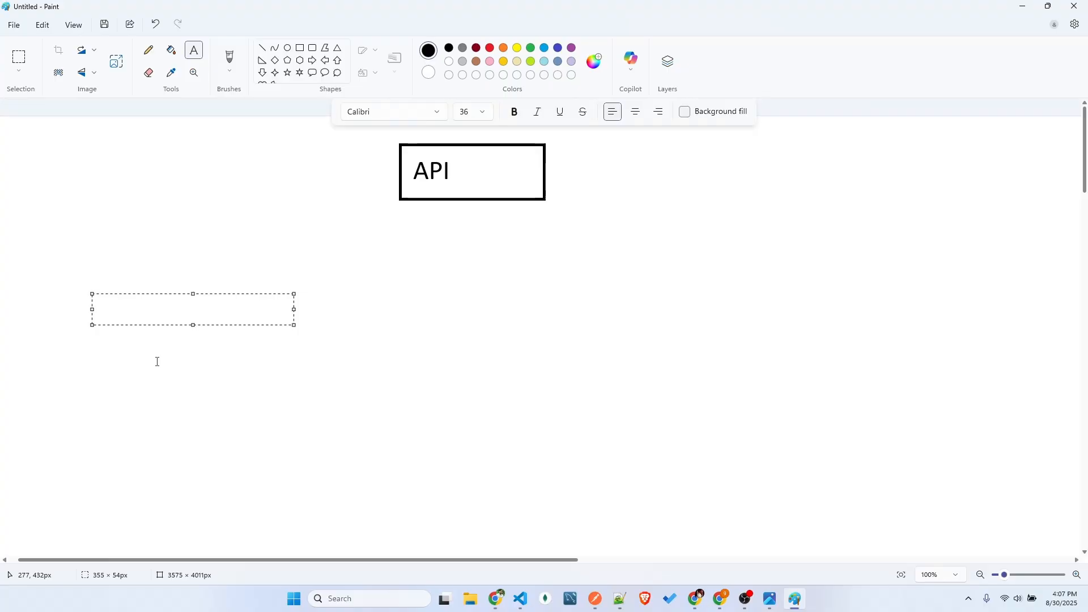
# Begin the note below the API box on the canvas with the words "i need to"
pyautogui.write('i need to')
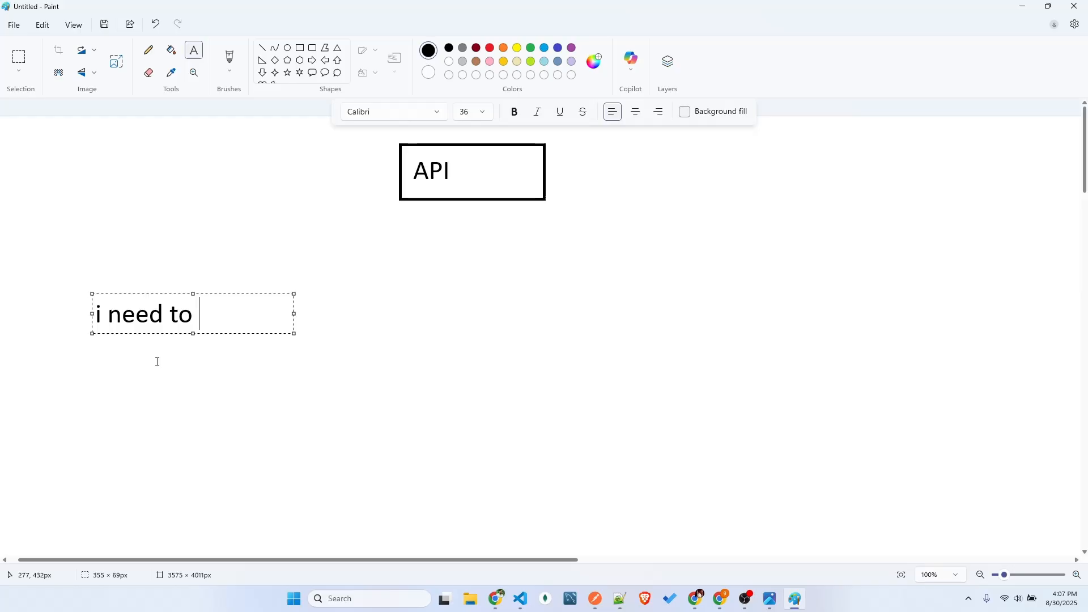
pyautogui.write('jokes')
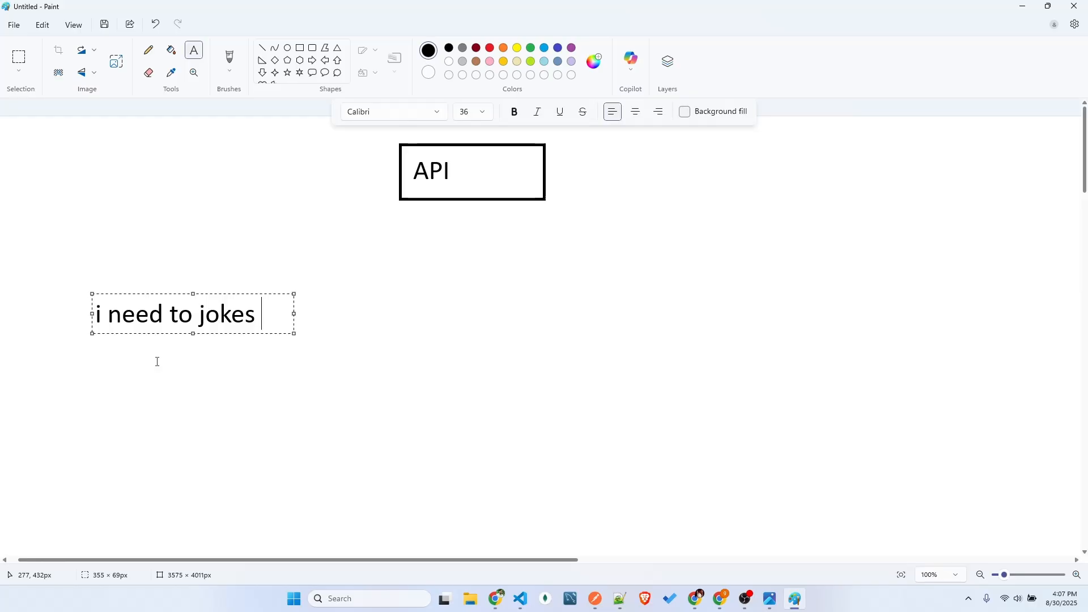
pyautogui.press('BackSpace')
pyautogui.press('BackSpace')
pyautogui.press('BackSpace')
pyautogui.press('BackSpace')
pyautogui.press('BackSpace')
pyautogui.press('BackSpace')
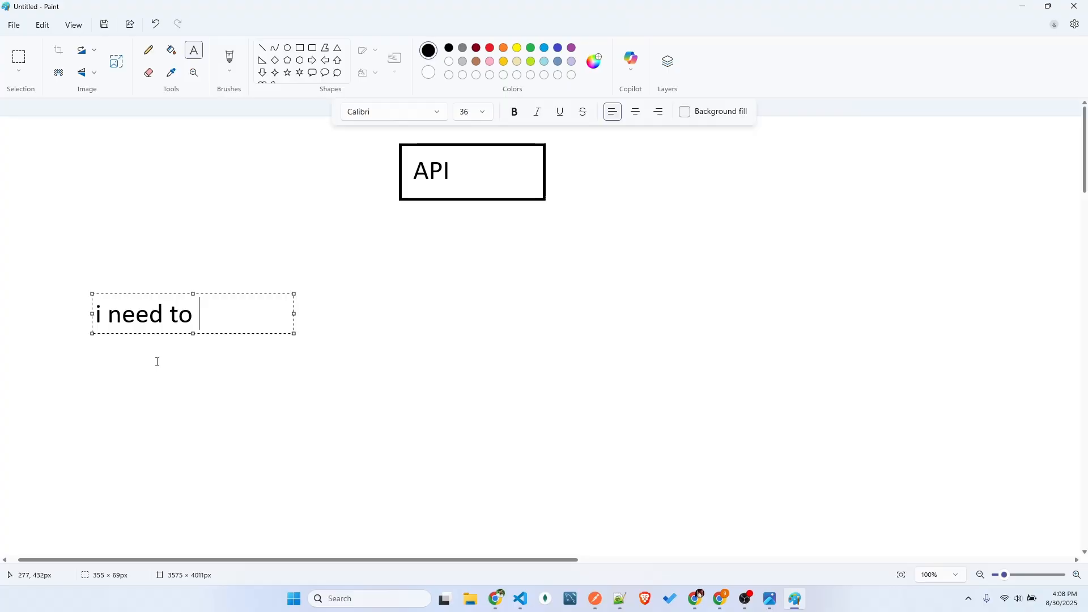
# Complete the note with "google stock value (many apis we use and fetch the data)" and commit it to the canvas
pyautogui.write('google stoc')
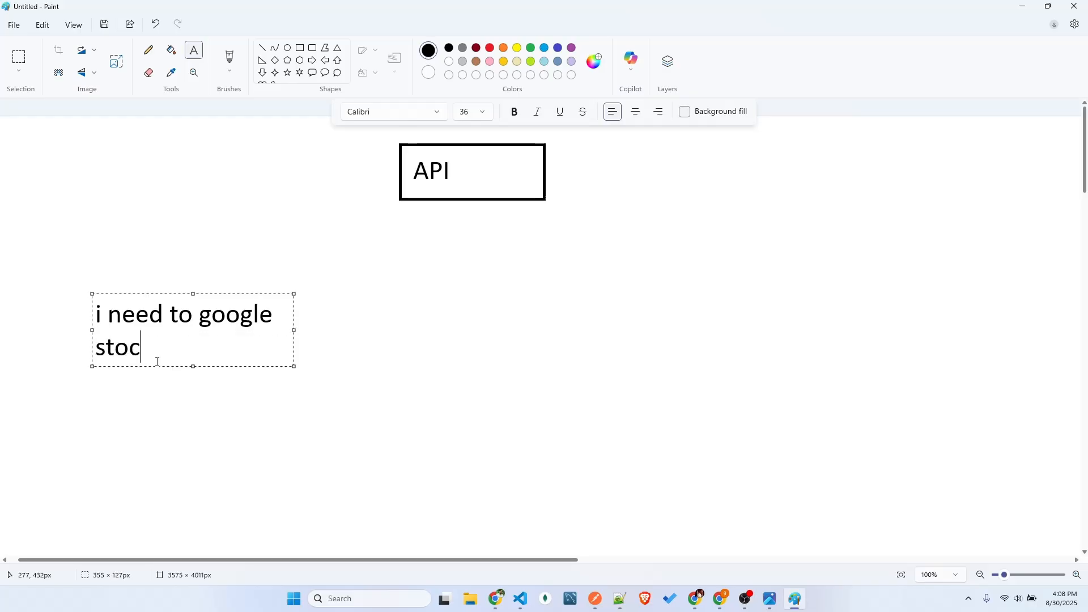
pyautogui.write('k value')
pyautogui.write('(man')
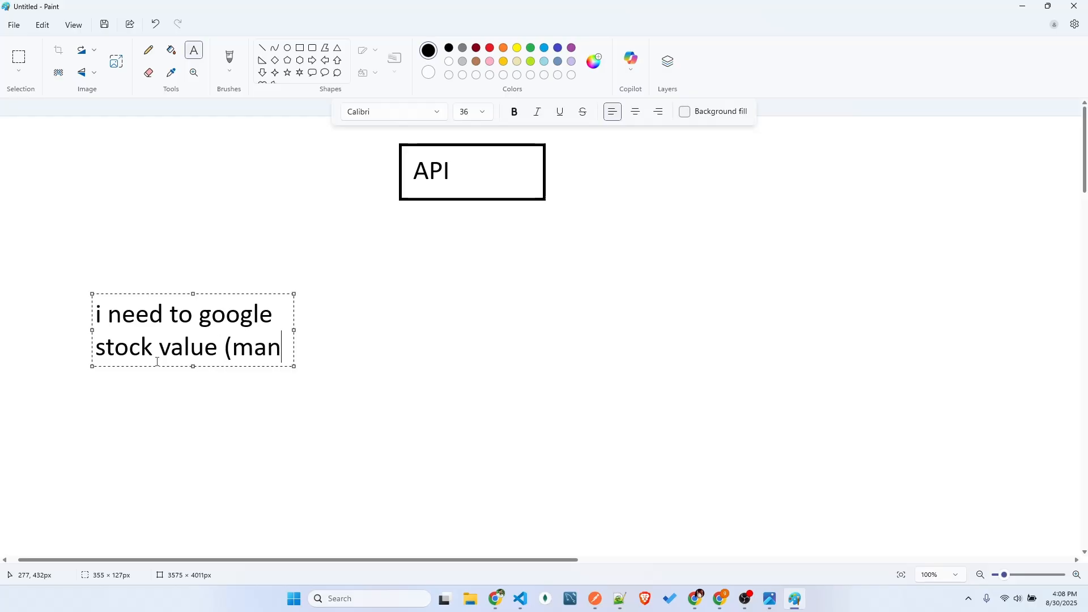
pyautogui.write('y apis ')
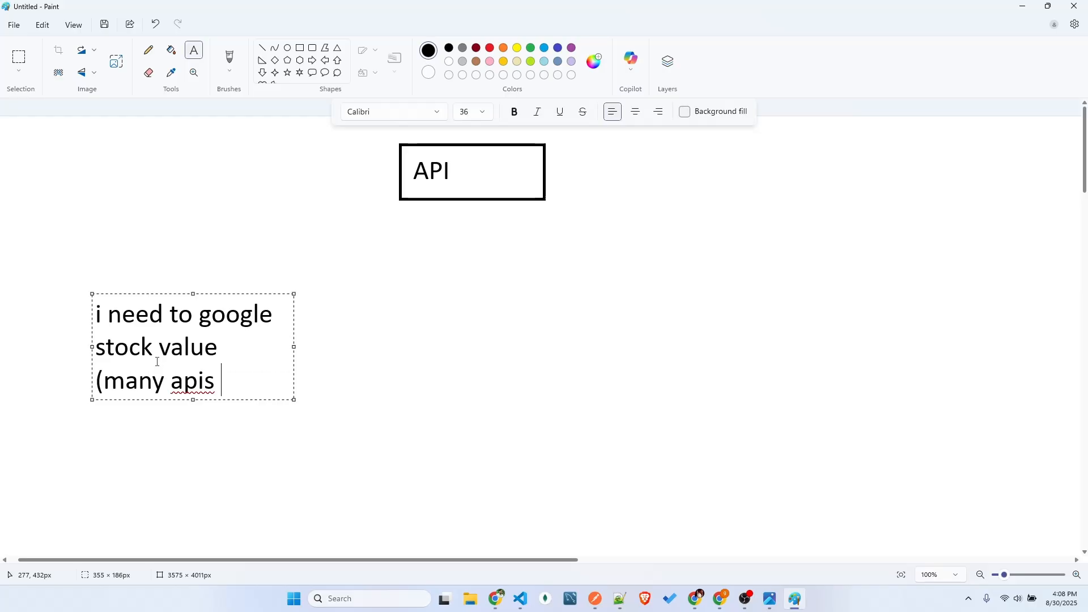
pyautogui.write('we use and ')
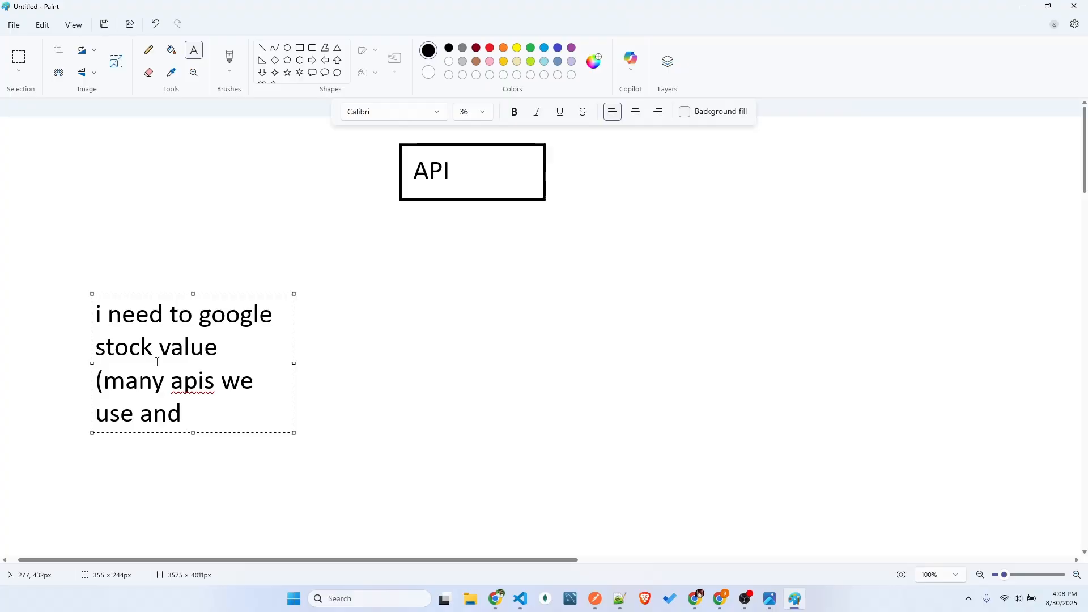
pyautogui.write('fetch the')
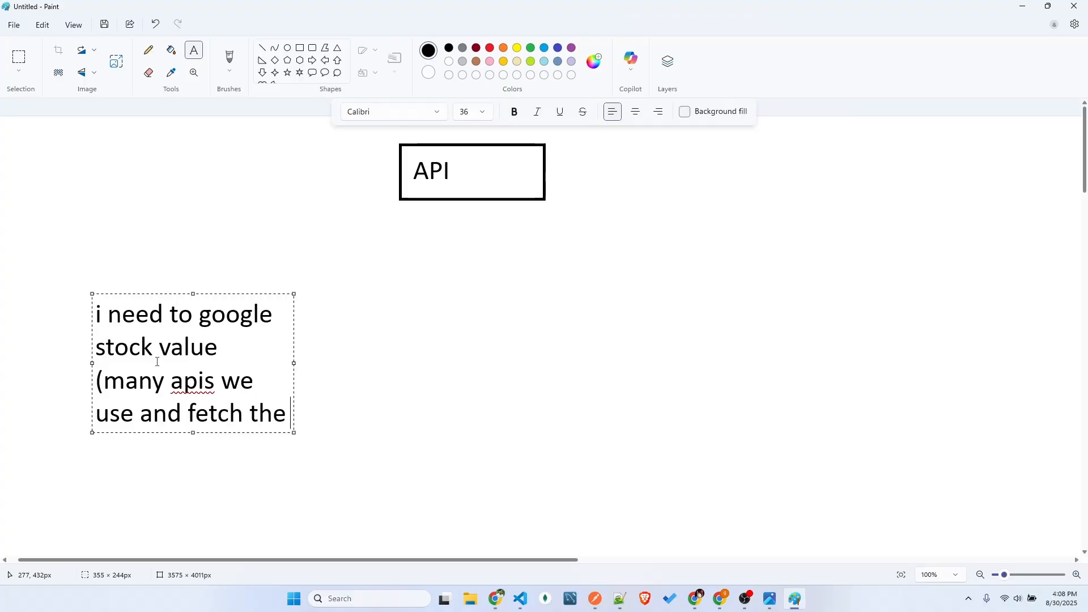
pyautogui.write(' data)')
pyautogui.click(331, 375)
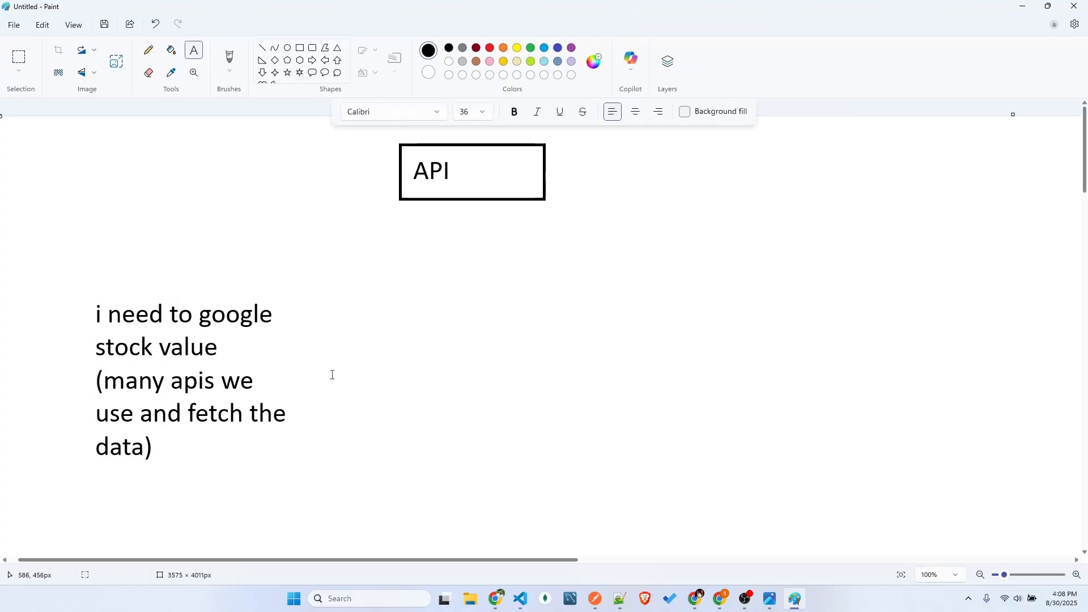
pyautogui.moveTo(185, 404); pyautogui.dragTo(245, 428)
pyautogui.click(238, 452)
# Add the text "get -> http methods" beside the stock value note, widening its text box to fit one line
pyautogui.click(383, 318)
pyautogui.write('get -> methods')
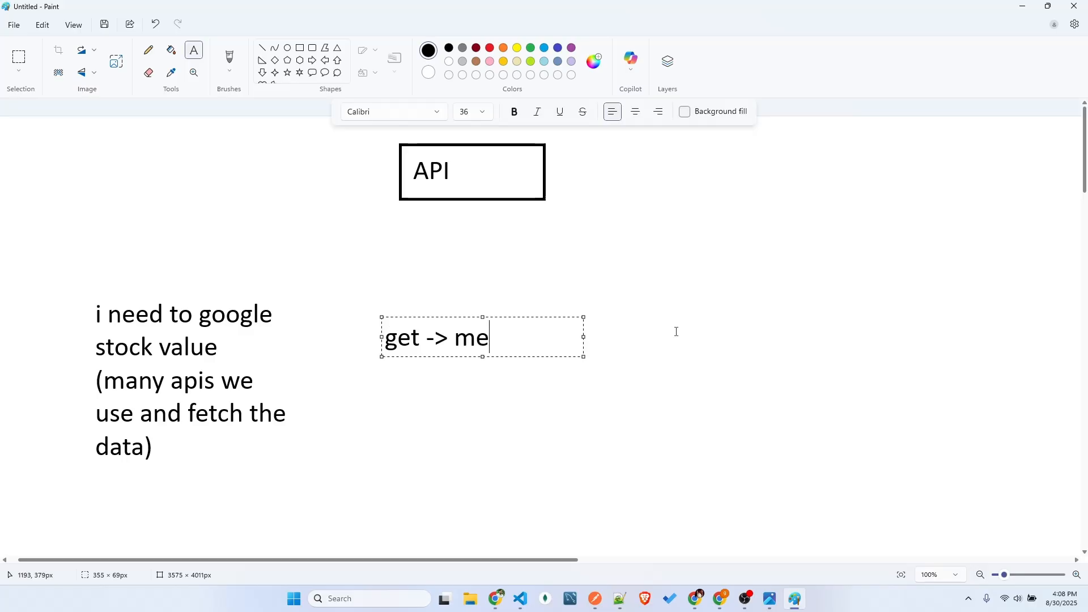
pyautogui.press('Left')
pyautogui.press('Left')
pyautogui.press('Left')
pyautogui.press('Left')
pyautogui.press('Left')
pyautogui.press('Left')
pyautogui.press('Left')
pyautogui.press('Left')
pyautogui.write('http')
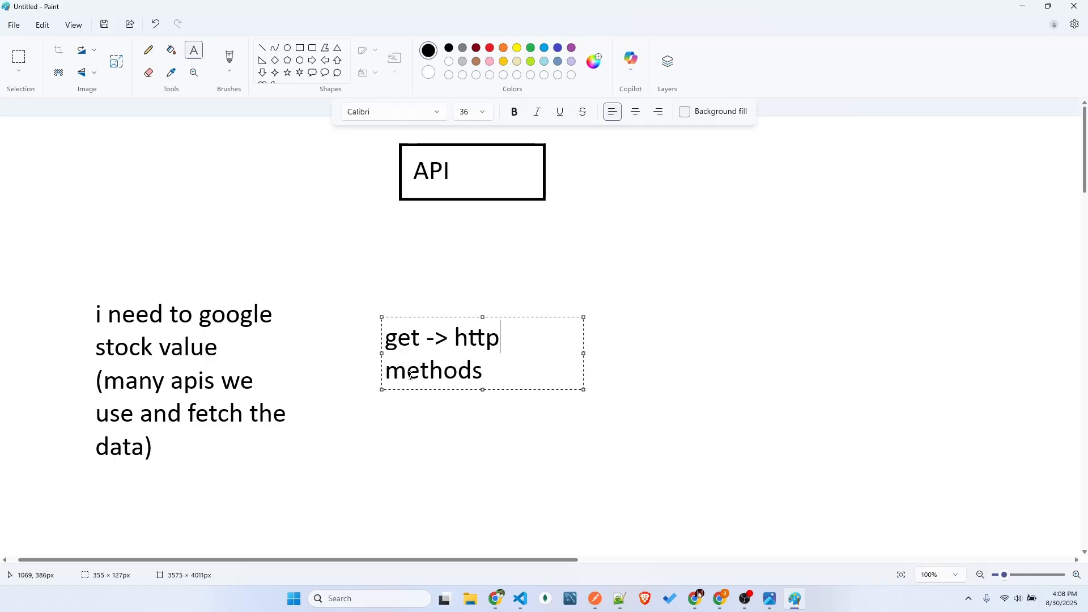
pyautogui.moveTo(584, 354); pyautogui.dragTo(643, 351)
pyautogui.click(605, 459)
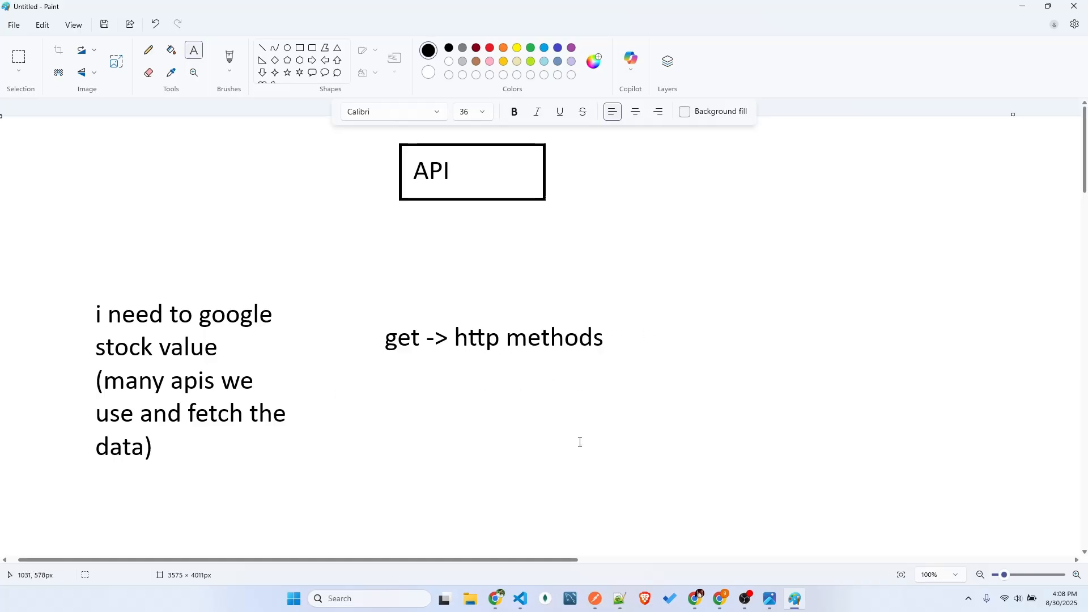
pyautogui.click(379, 327)
pyautogui.click(191, 409)
pyautogui.click(202, 313)
pyautogui.click(92, 340)
pyautogui.click(340, 416)
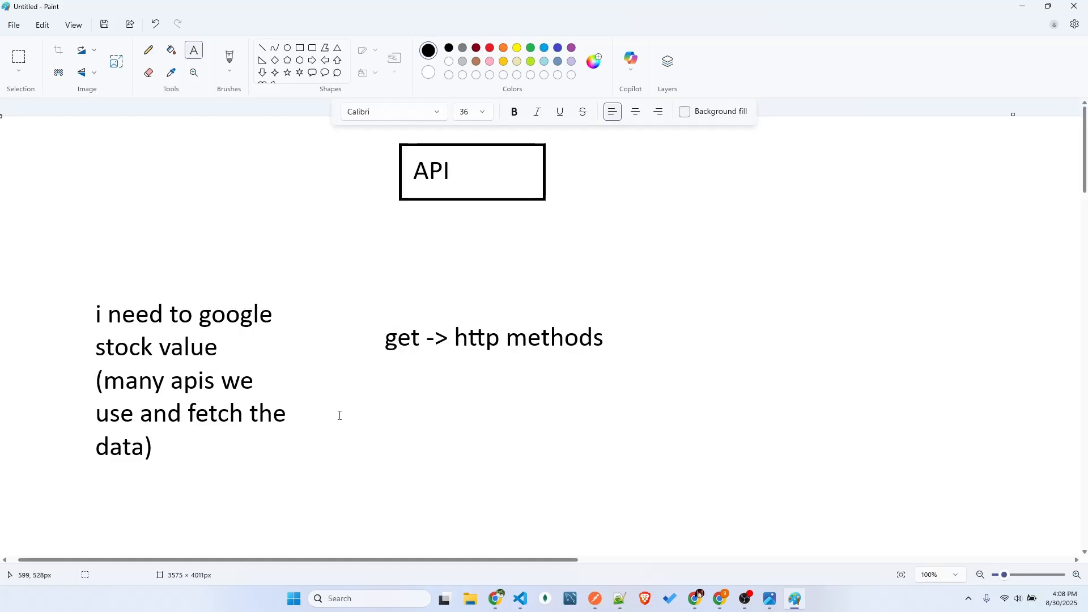
pyautogui.click(77, 285)
pyautogui.click(381, 469)
pyautogui.click(83, 294)
pyautogui.click(425, 468)
pyautogui.moveTo(372, 311); pyautogui.dragTo(601, 357)
pyautogui.click(617, 421)
# Draw two roughly horizontal lines meeting the left edge of the API box and write "IP" above them
pyautogui.click(262, 47)
pyautogui.moveTo(228, 166)
pyautogui.mouseDown()
pyautogui.moveTo(399, 167)
pyautogui.moveTo(290, 186)
pyautogui.moveTo(225, 181)
pyautogui.mouseUp()
pyautogui.click(194, 50)
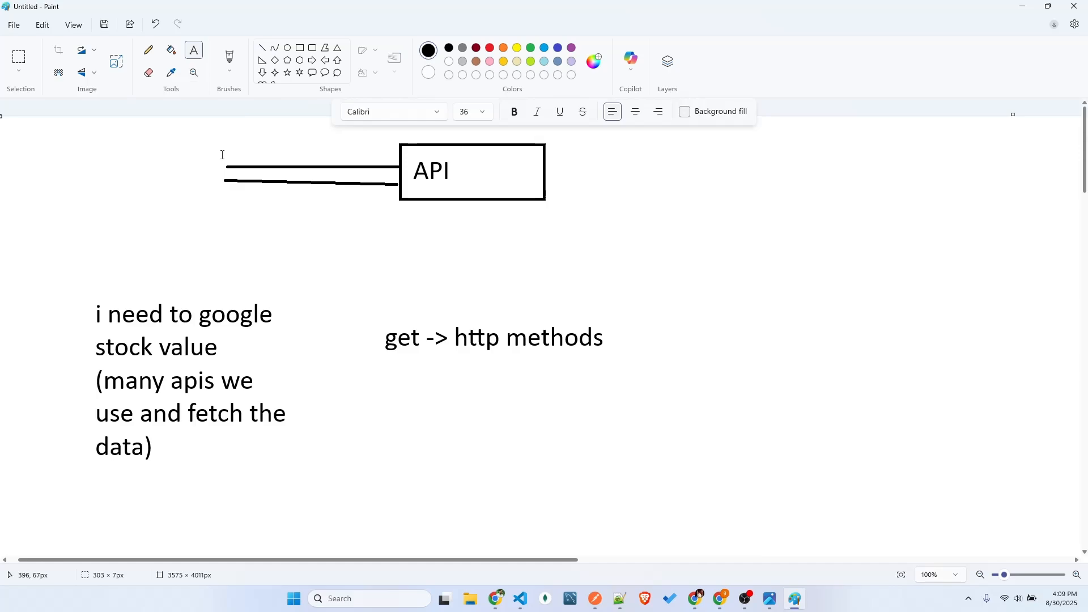
pyautogui.click(247, 141)
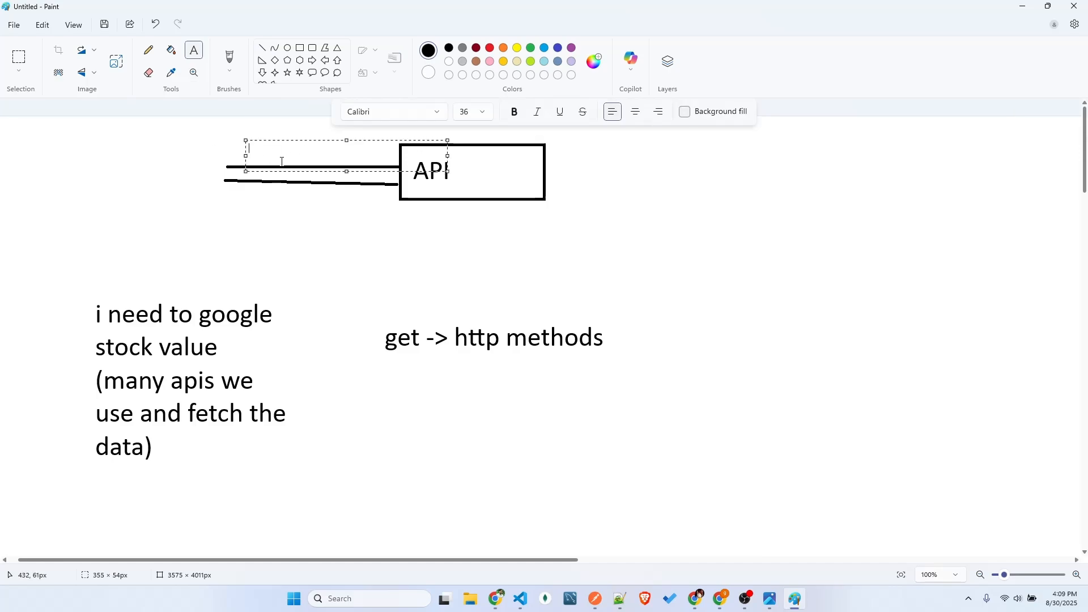
pyautogui.write('IP')
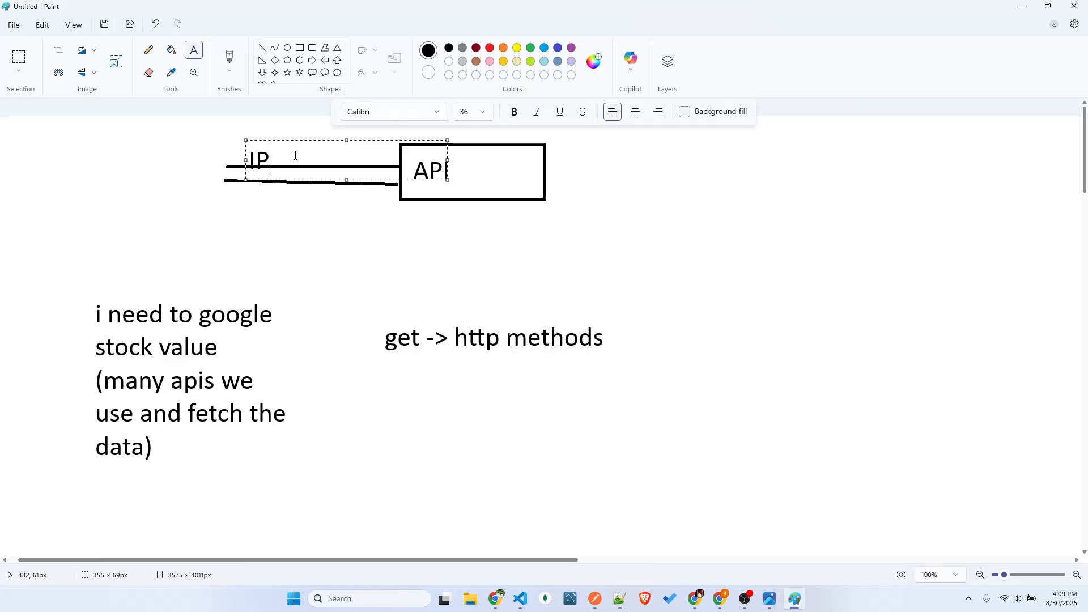
pyautogui.moveTo(326, 140); pyautogui.dragTo(323, 121)
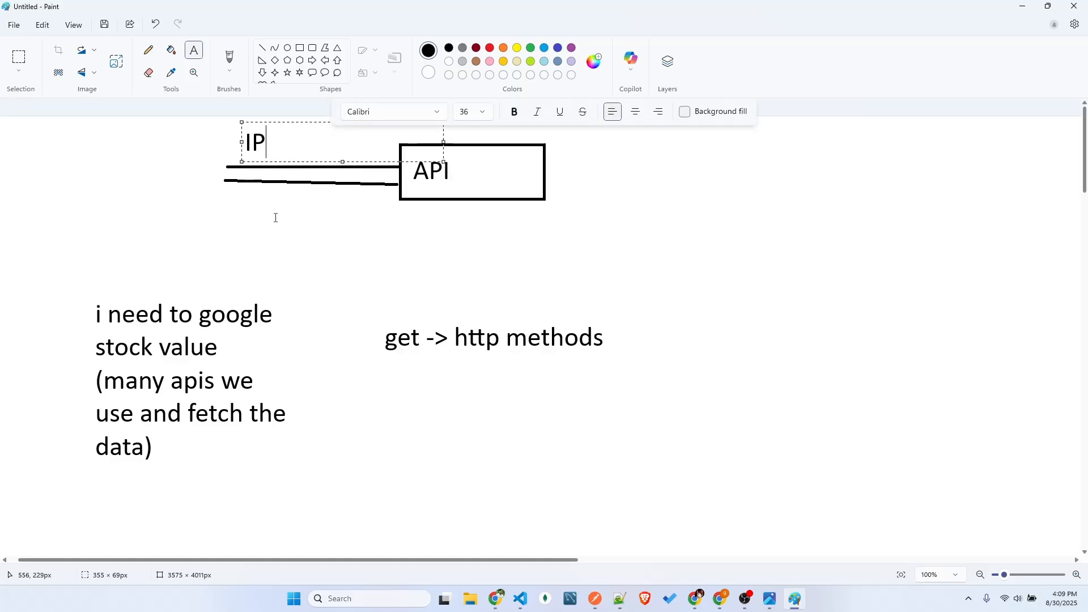
pyautogui.click(267, 194)
pyautogui.click(250, 192)
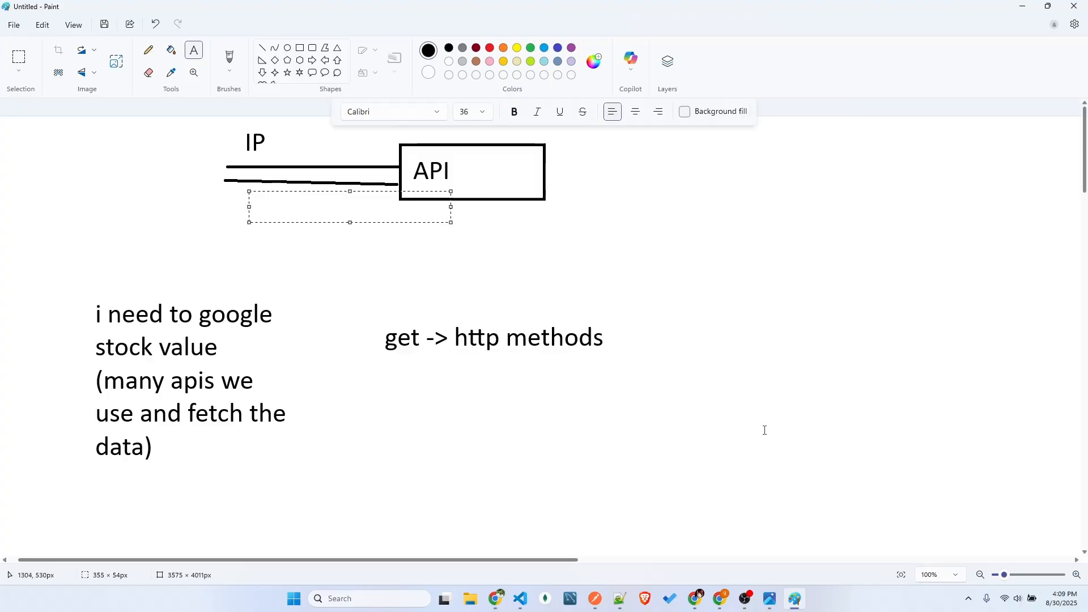
# Switch to Postman and examine the JSON body of the POST Email request, including its email key and value
pyautogui.click(594, 601)
pyautogui.click(368, 219)
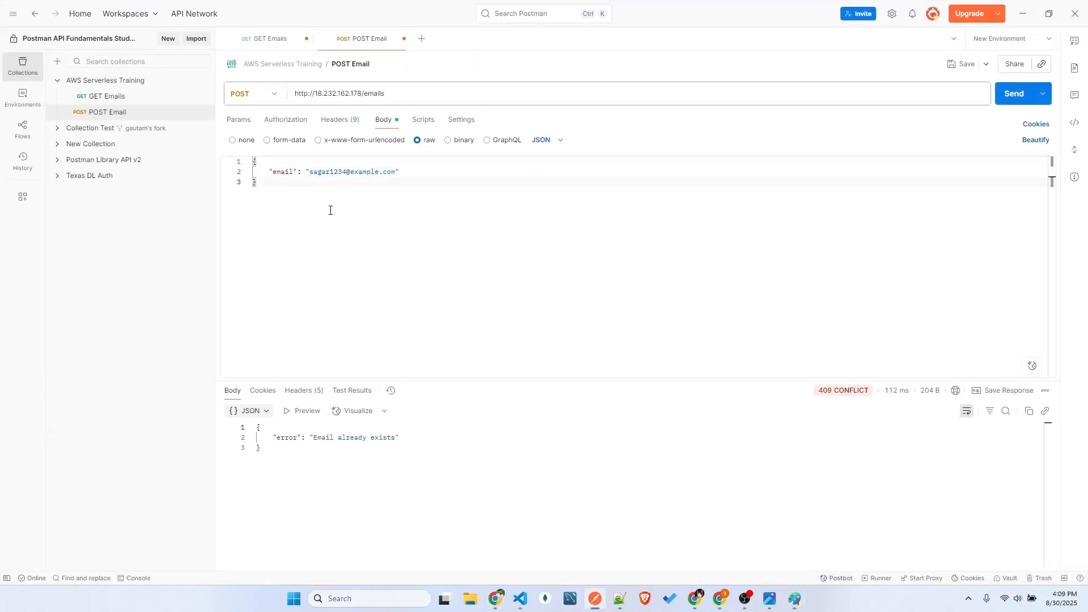
pyautogui.moveTo(263, 181); pyautogui.dragTo(253, 161)
pyautogui.click(326, 235)
pyautogui.hotkey('ctrl', 'a')
pyautogui.click(326, 218)
pyautogui.hotkey('ctrl', 'a')
pyautogui.click(279, 197)
pyautogui.hotkey('ctrl', 'a')
pyautogui.click(283, 176)
pyautogui.doubleClick(283, 173)
pyautogui.moveTo(310, 172); pyautogui.dragTo(396, 173)
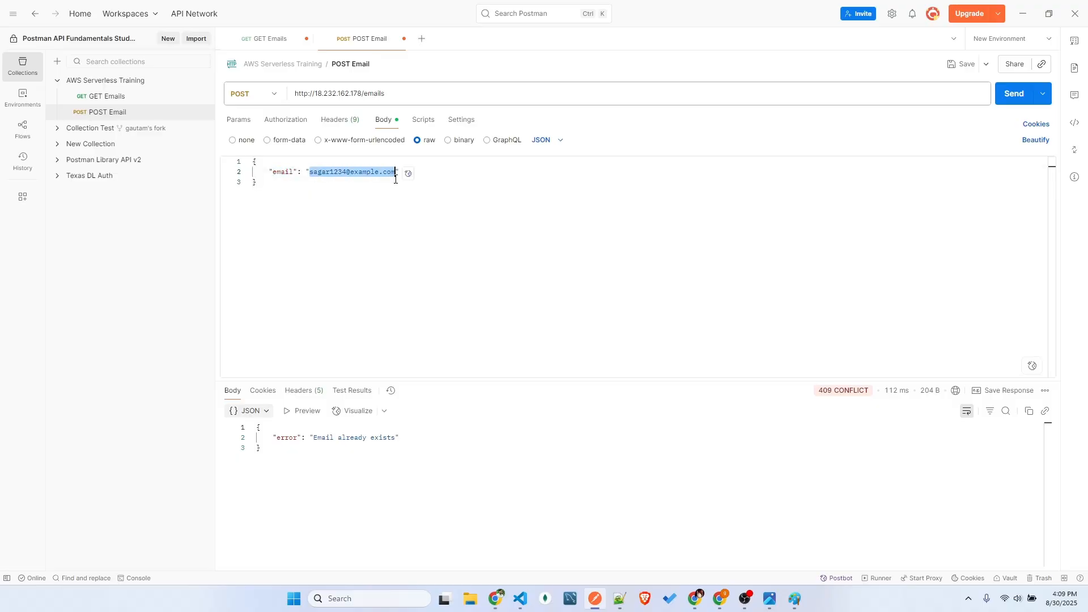
pyautogui.click(256, 182)
# Examine the emails array in the GET Emails response, and return to the JSON body of the POST Email request
pyautogui.click(109, 98)
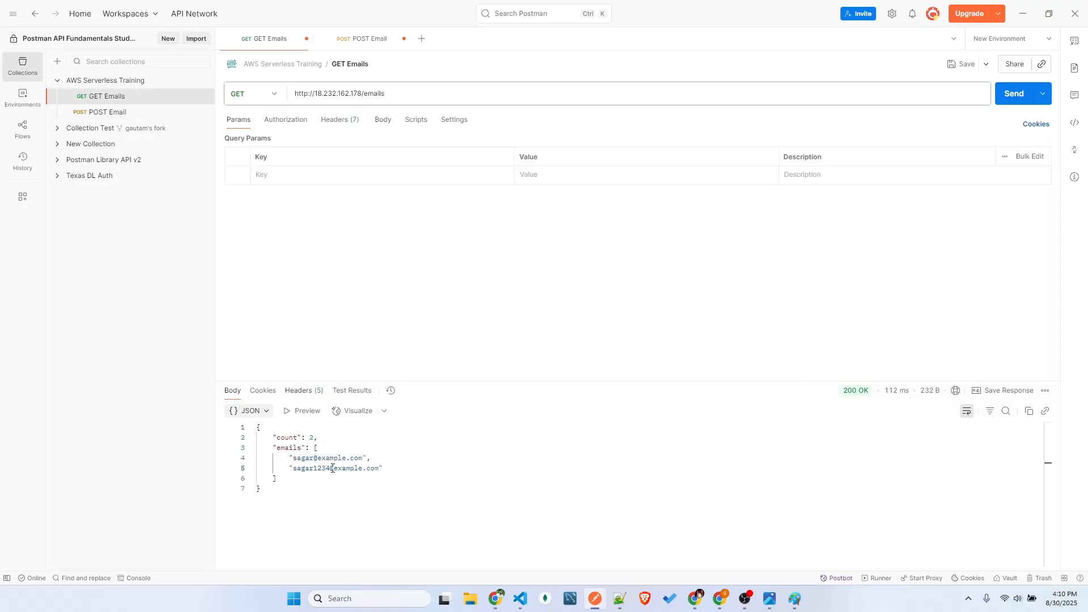
pyautogui.moveTo(274, 448); pyautogui.dragTo(278, 479)
pyautogui.click(107, 112)
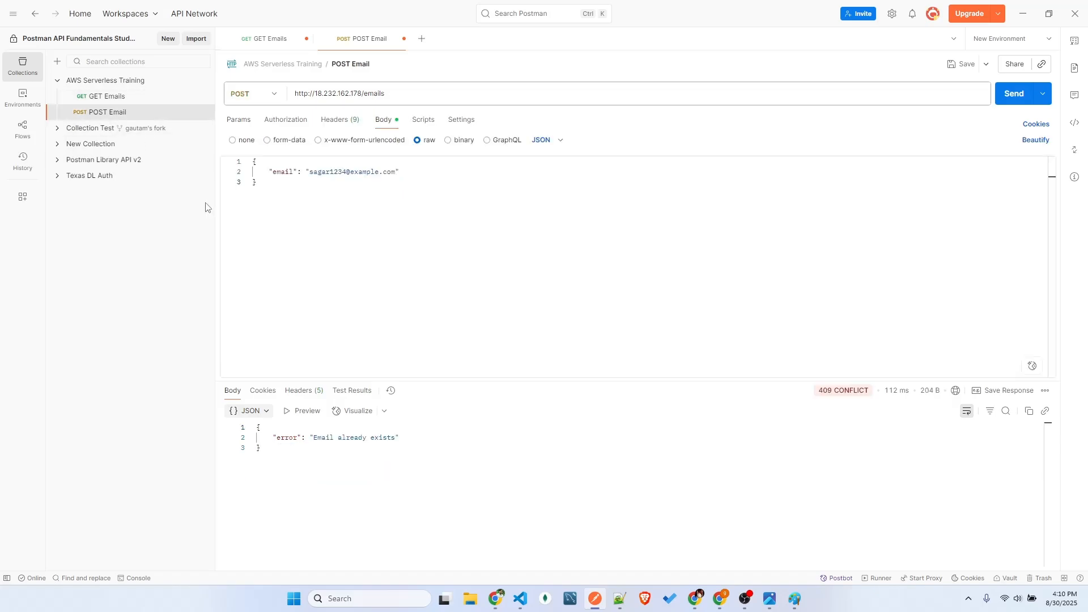
pyautogui.click(281, 211)
pyautogui.hotkey('ctrl', 'a')
pyautogui.click(293, 224)
pyautogui.hotkey('ctrl', 'a')
pyautogui.click(323, 238)
pyautogui.click(271, 160)
pyautogui.press('Return')
pyautogui.write('JHSDFBHASBDFHBASLGH')
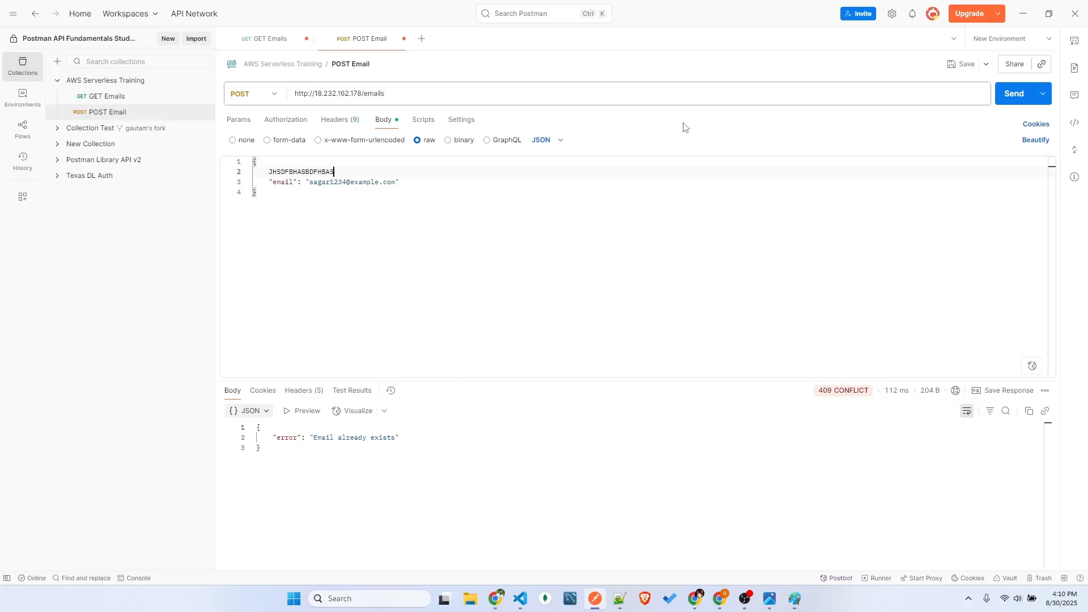
pyautogui.press('BackSpace')
pyautogui.press('BackSpace')
pyautogui.press('BackSpace')
pyautogui.press('BackSpace')
pyautogui.press('BackSpace')
pyautogui.press('BackSpace')
pyautogui.press('BackSpace')
pyautogui.press('BackSpace')
pyautogui.press('BackSpace')
pyautogui.press('BackSpace')
pyautogui.press('BackSpace')
pyautogui.press('BackSpace')
pyautogui.press('BackSpace')
pyautogui.press('BackSpace')
pyautogui.press('BackSpace')
pyautogui.press('BackSpace')
pyautogui.press('BackSpace')
pyautogui.press('BackSpace')
pyautogui.press('BackSpace')
# Insert a quoted line above the email field reading "USE THIS EMAIL AS" followed by the email address copied from that field
pyautogui.press('Return')
pyautogui.write('"')
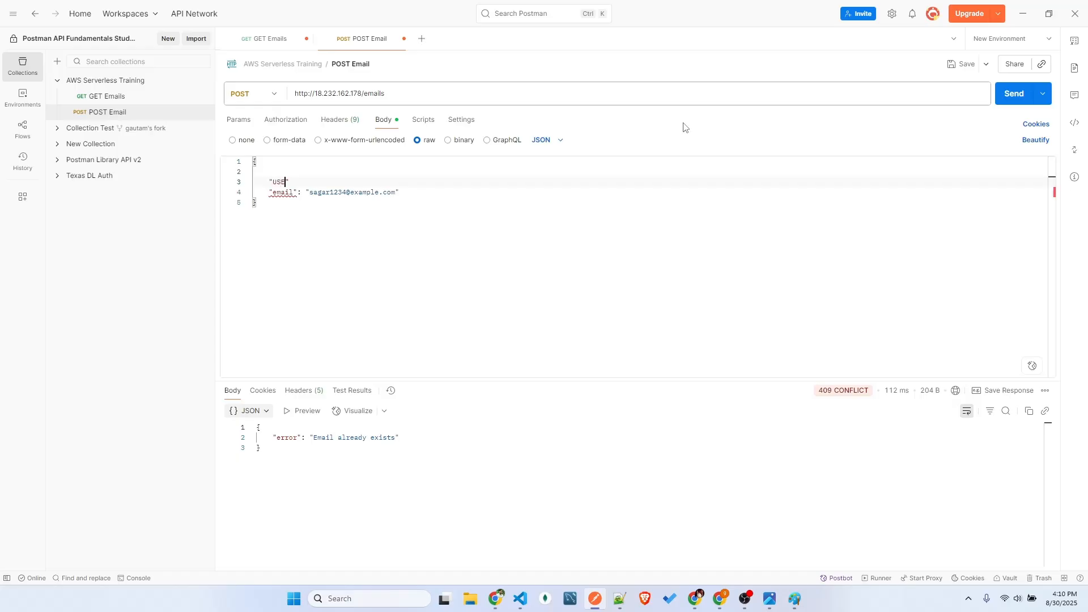
pyautogui.write('USE THIS EMAIL AS')
pyautogui.press('Down')
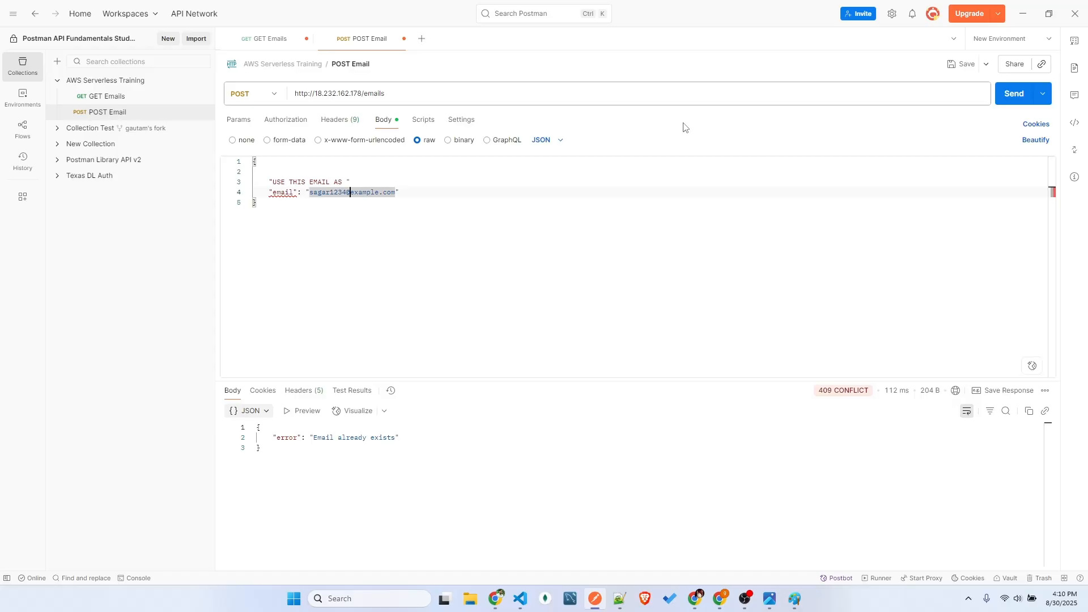
pyautogui.moveTo(393, 196); pyautogui.dragTo(306, 193)
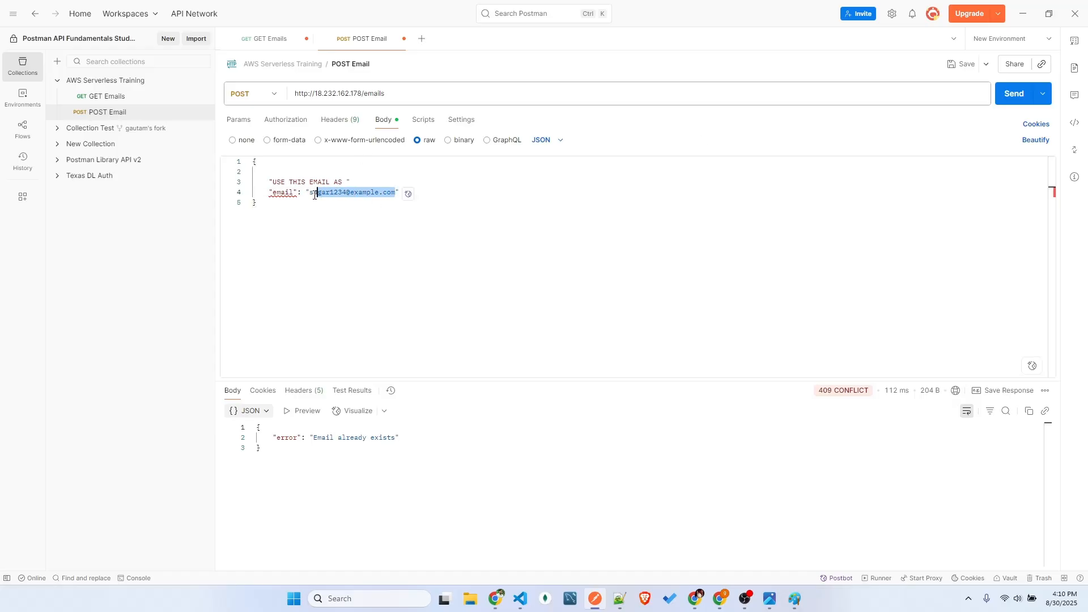
pyautogui.hotkey('ctrl', 'c')
pyautogui.click(347, 182)
pyautogui.hotkey('ctrl', 'v')
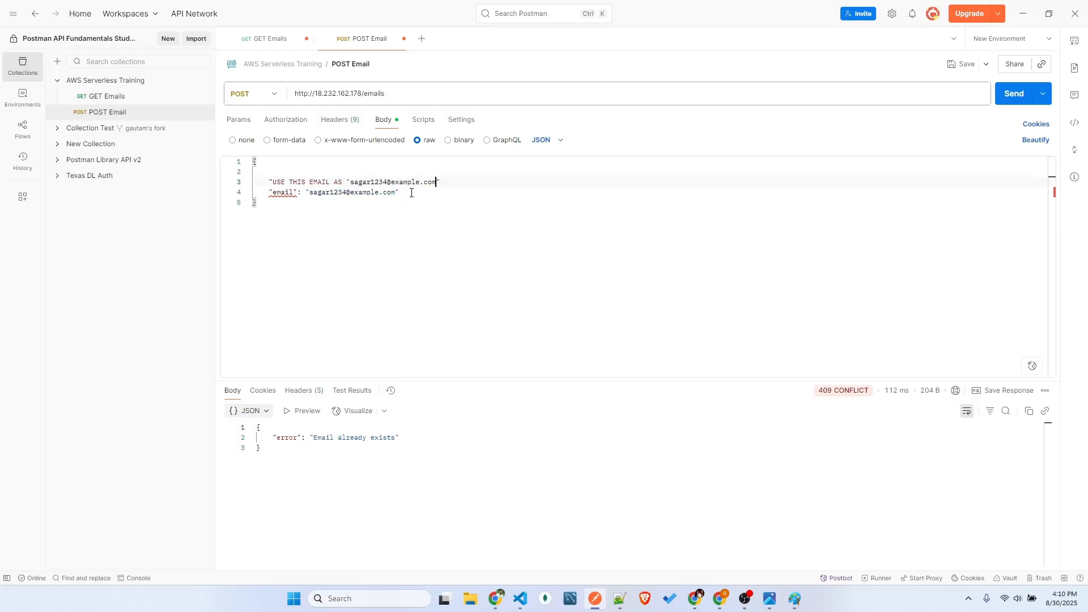
pyautogui.click(351, 180)
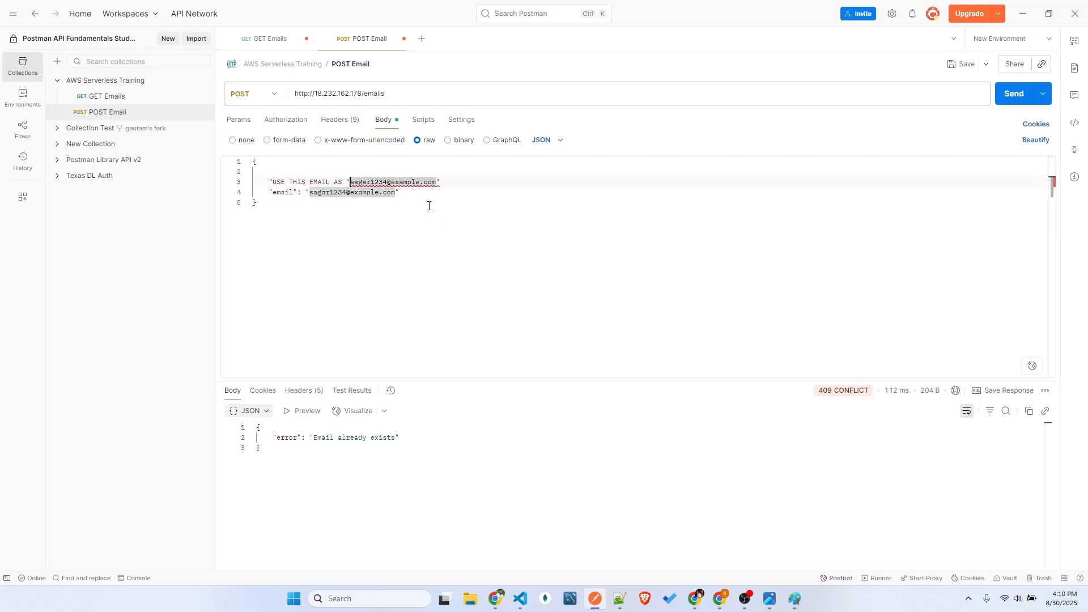
pyautogui.press('BackSpace')
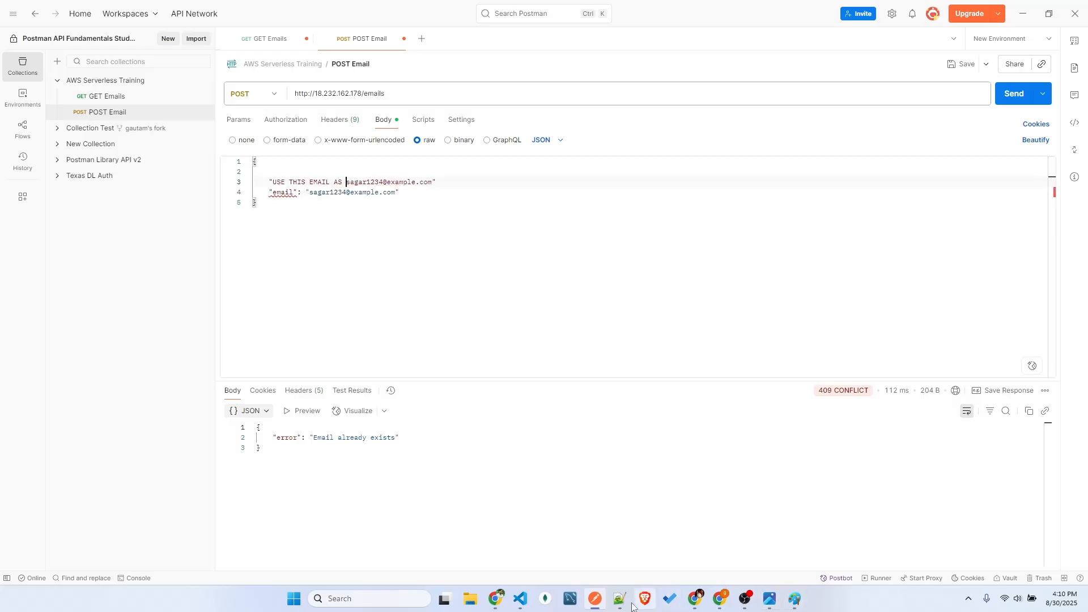
# Switch to VS Code and examine the GET route and its get_emails function in main.py
pyautogui.click(520, 598)
pyautogui.click(236, 187)
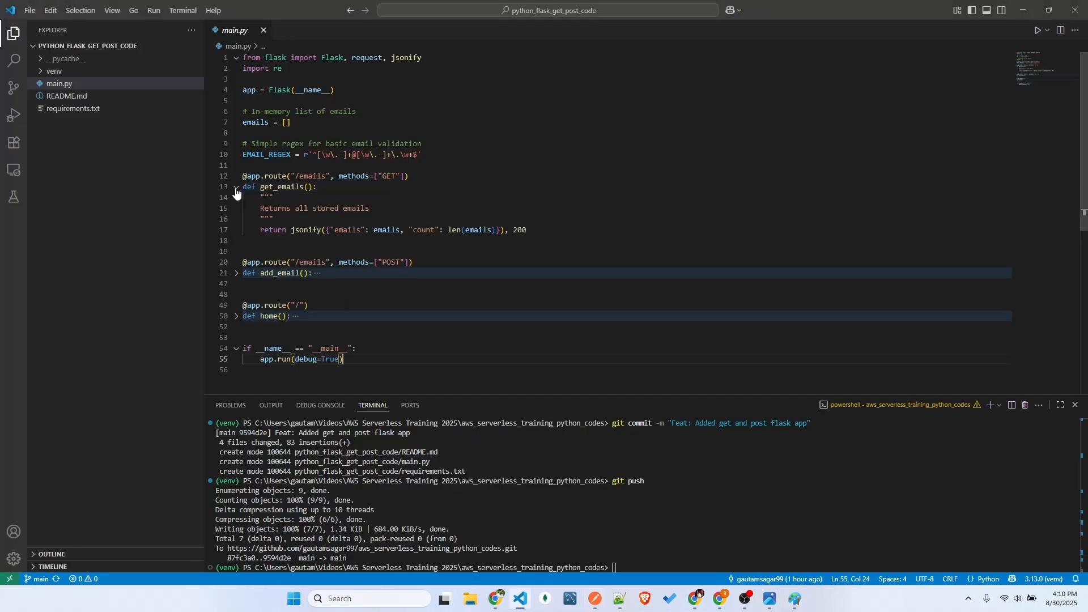
pyautogui.doubleClick(389, 176)
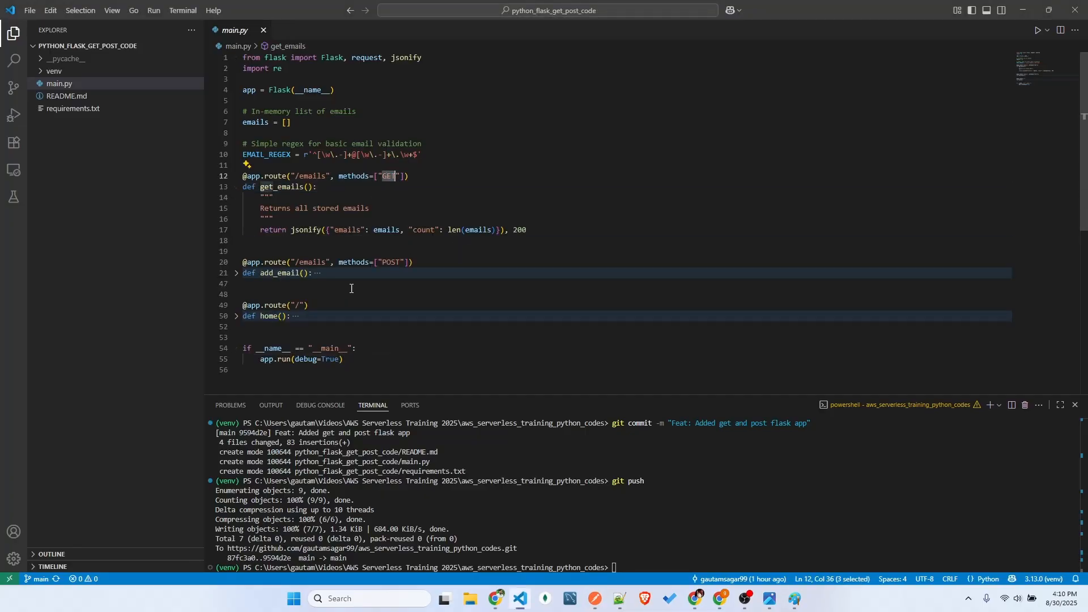
# Expand the add_email function and examine the example JSON in its docstring, including the email key
pyautogui.click(237, 272)
pyautogui.scroll(-2, 244, 274)
pyautogui.moveTo(287, 281); pyautogui.dragTo(256, 259)
pyautogui.click(289, 280)
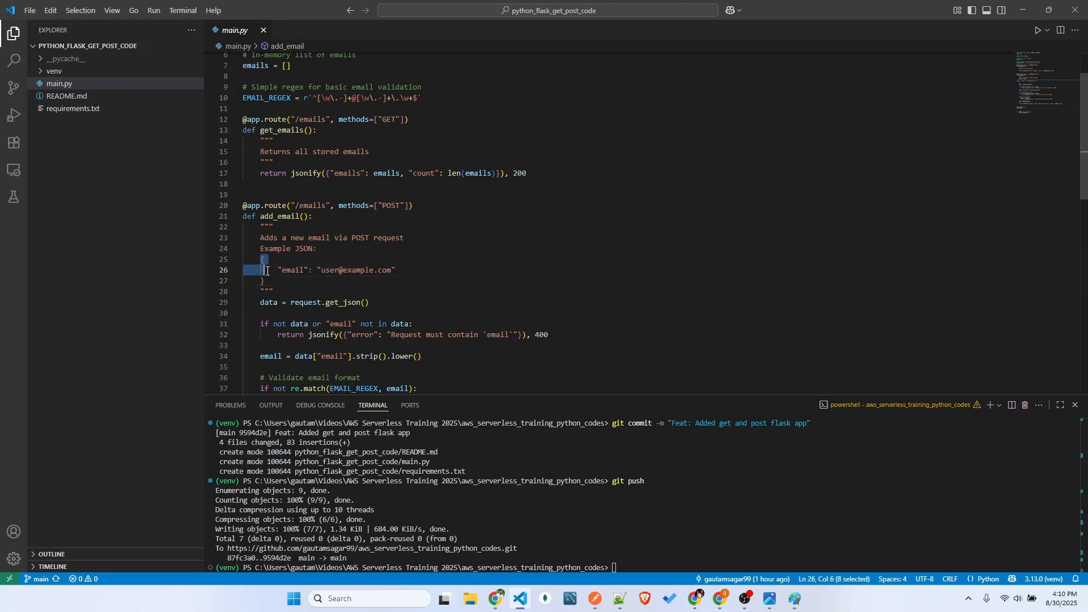
pyautogui.doubleClick(304, 250)
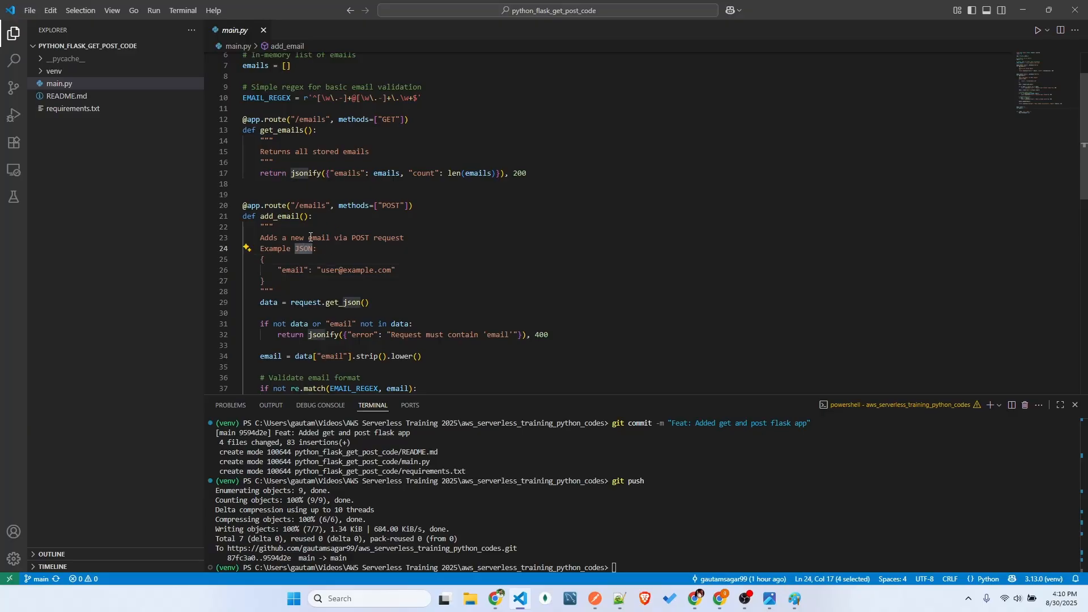
pyautogui.scroll(-1, 323, 290)
pyautogui.moveTo(272, 255); pyautogui.dragTo(260, 221)
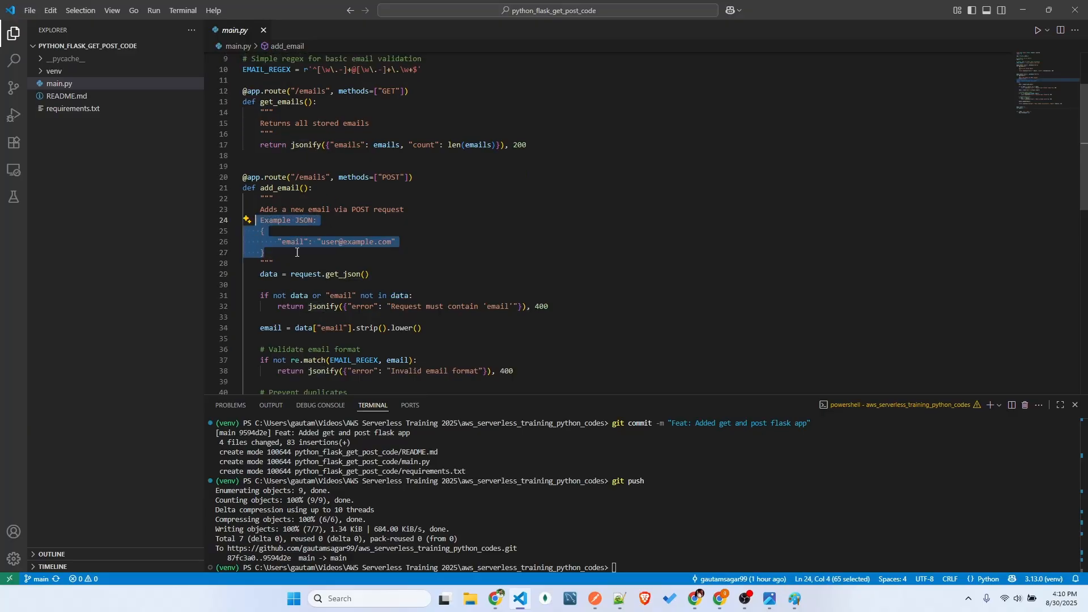
pyautogui.click(295, 249)
pyautogui.doubleClick(295, 242)
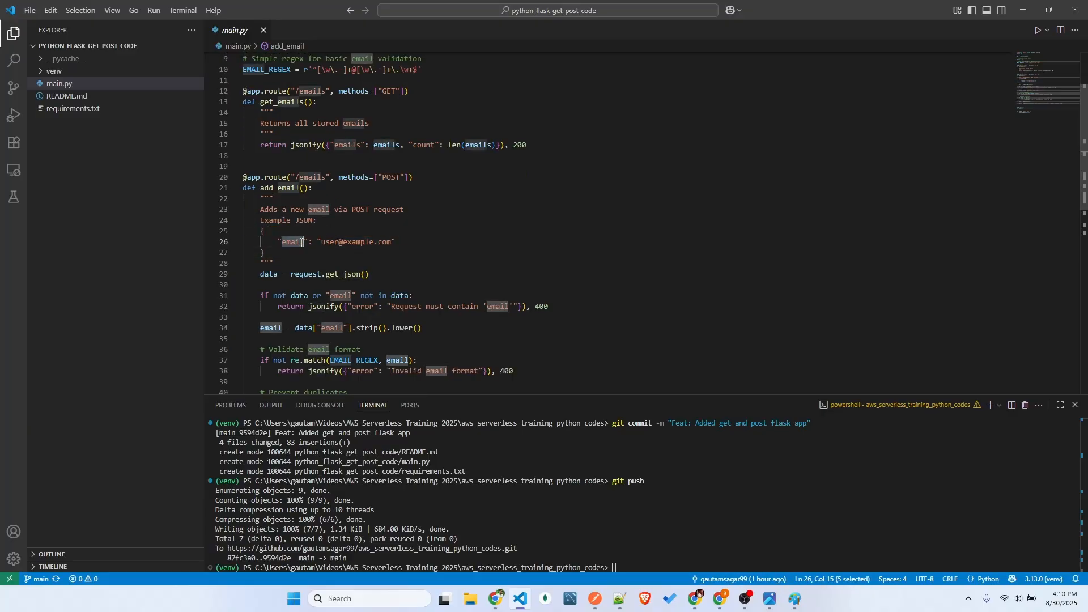
# Examine how add_email checks for the email key, reads its value and appends it to the emails list
pyautogui.doubleClick(343, 296)
pyautogui.doubleClick(271, 327)
pyautogui.scroll(-3, 289, 309)
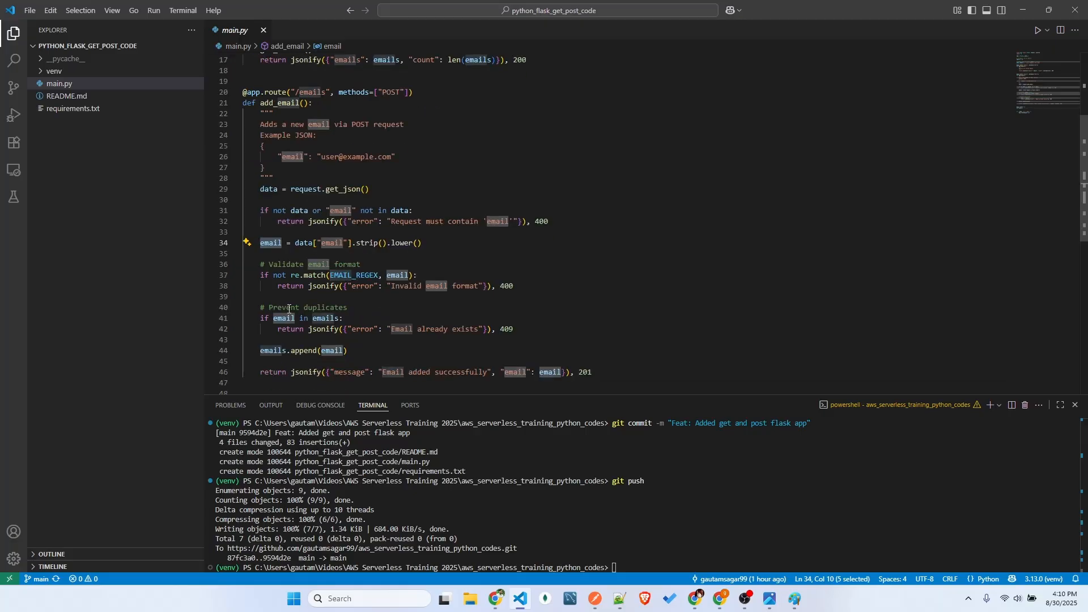
pyautogui.doubleClick(275, 350)
pyautogui.scroll(1, 404, 327)
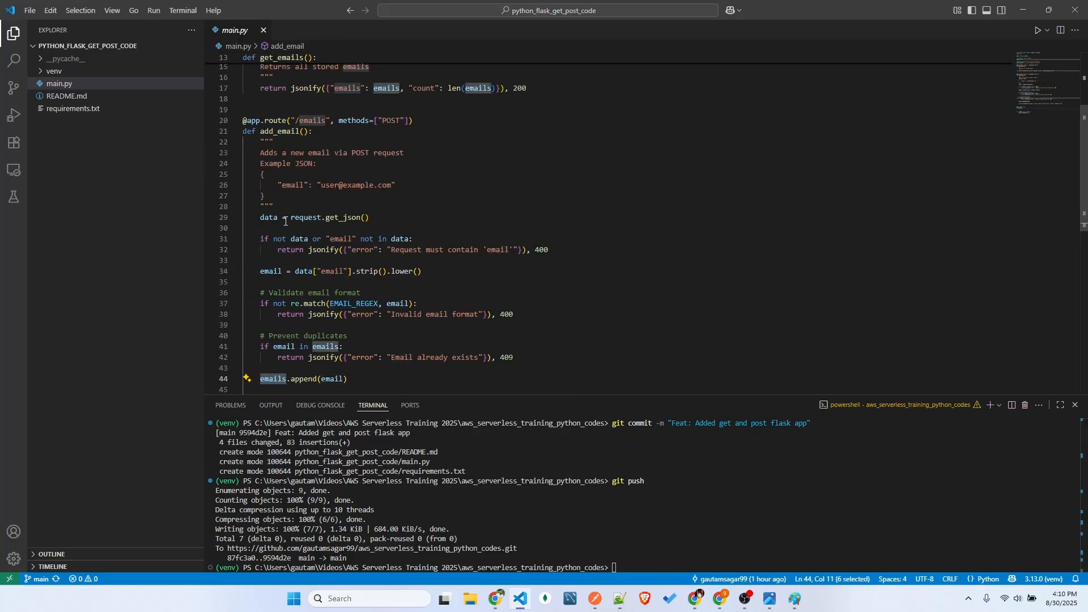
# Switch to Postman and delete the quoted "USE THIS EMAIL AS" line and the blank line above the email field
pyautogui.click(300, 206)
pyautogui.hotkey('alt', 'Tab')
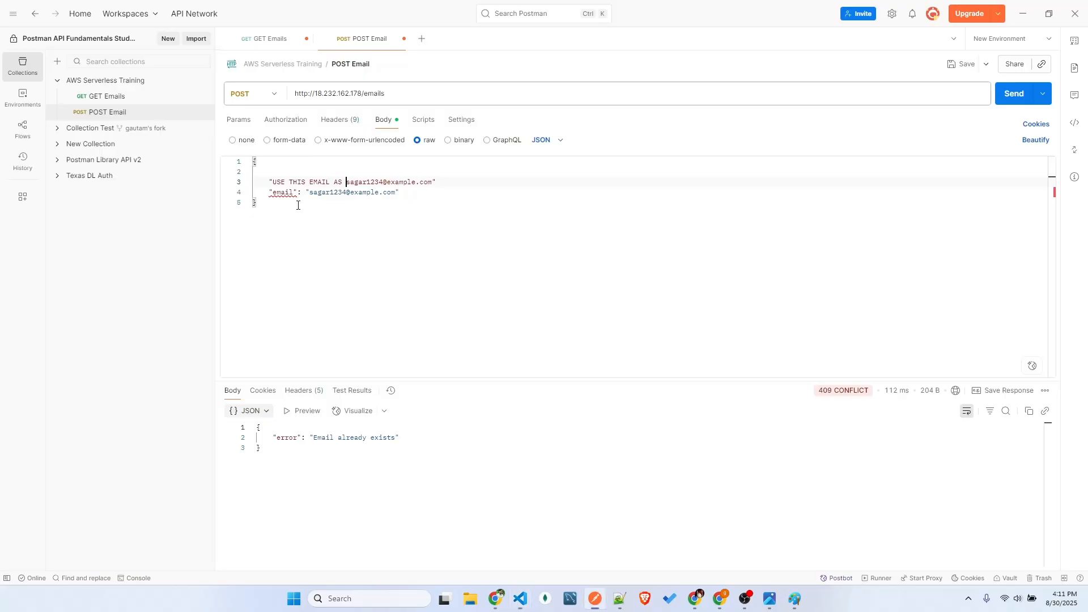
pyautogui.moveTo(269, 182); pyautogui.dragTo(454, 181)
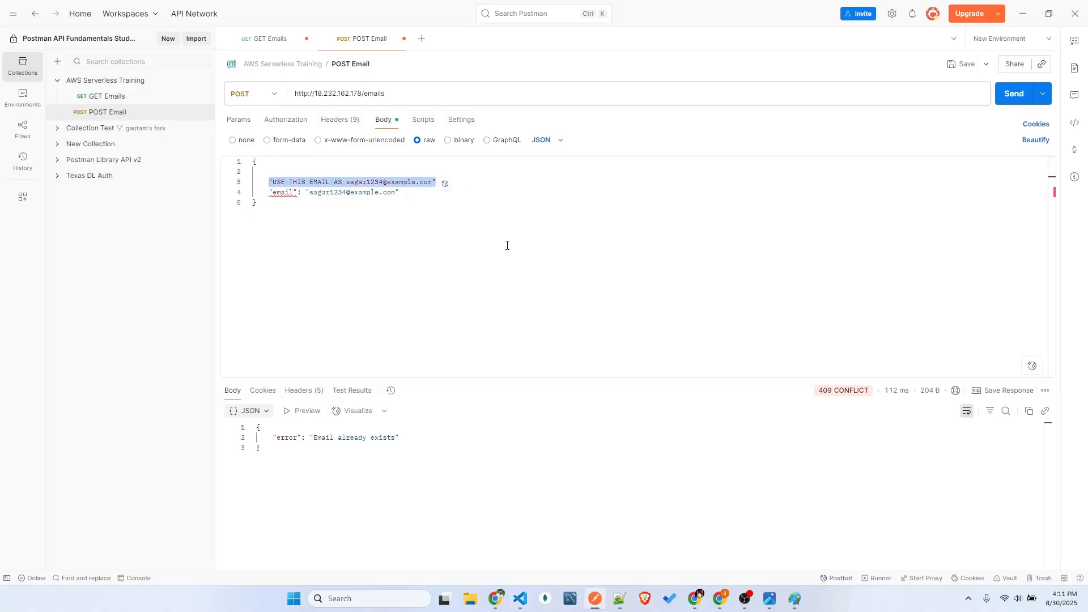
pyautogui.press('BackSpace')
pyautogui.press('BackSpace')
pyautogui.press('BackSpace')
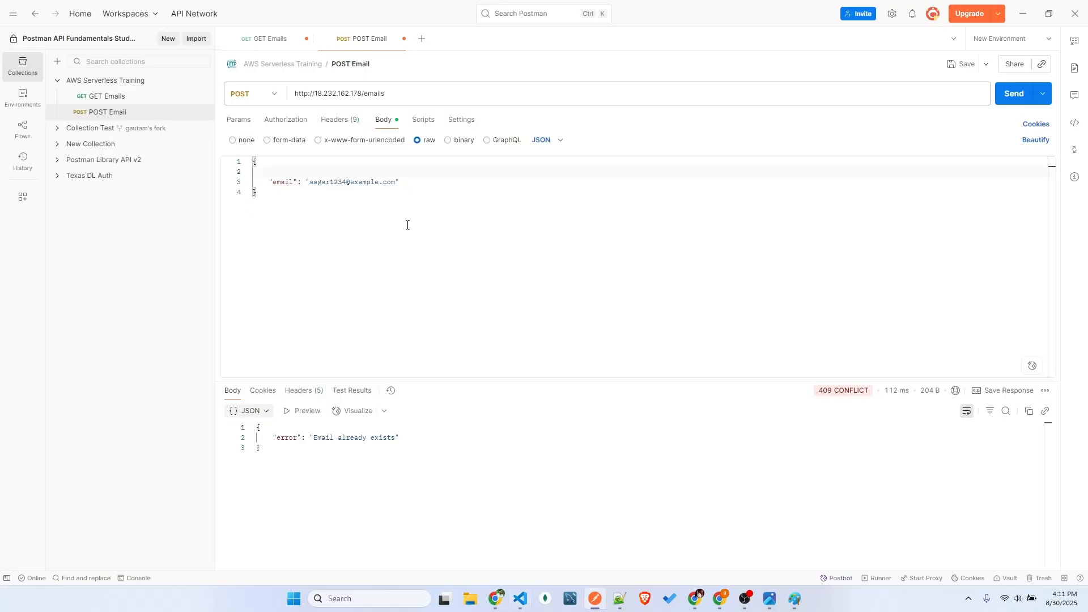
pyautogui.press('BackSpace')
# Examine the POST request's JSON body, its method and its URL
pyautogui.hotkey('ctrl', 'a')
pyautogui.click(279, 221)
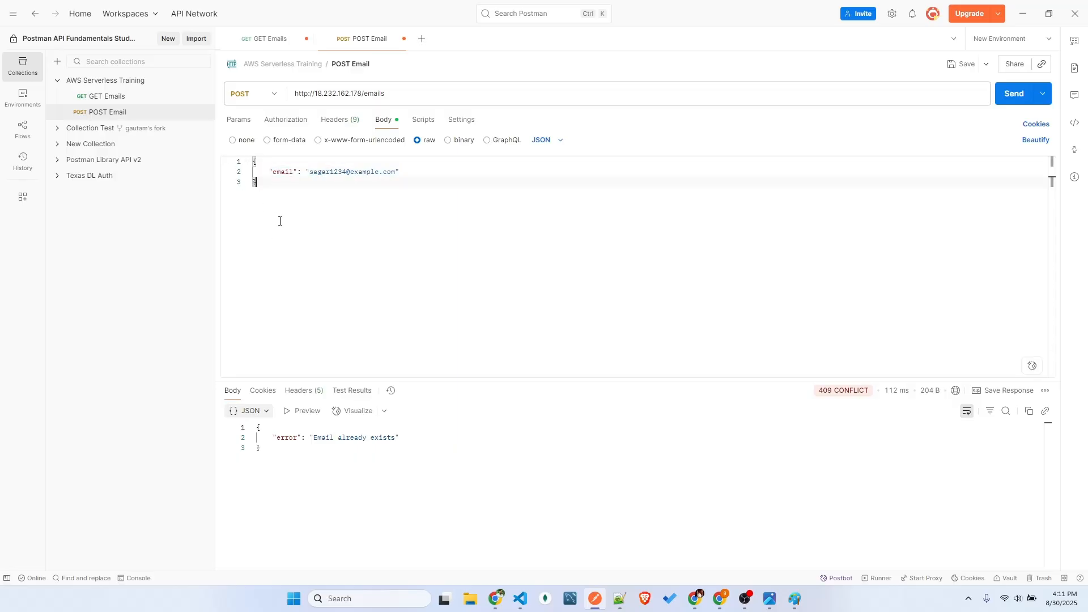
pyautogui.hotkey('ctrl', 'a')
pyautogui.click(310, 206)
pyautogui.hotkey('ctrl', 'a')
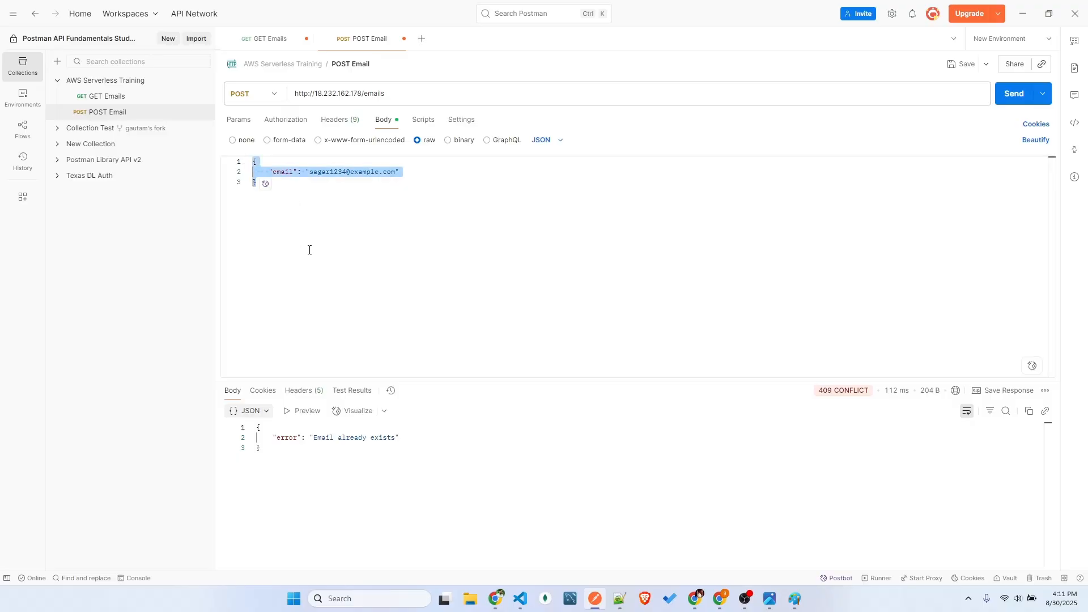
pyautogui.click(322, 265)
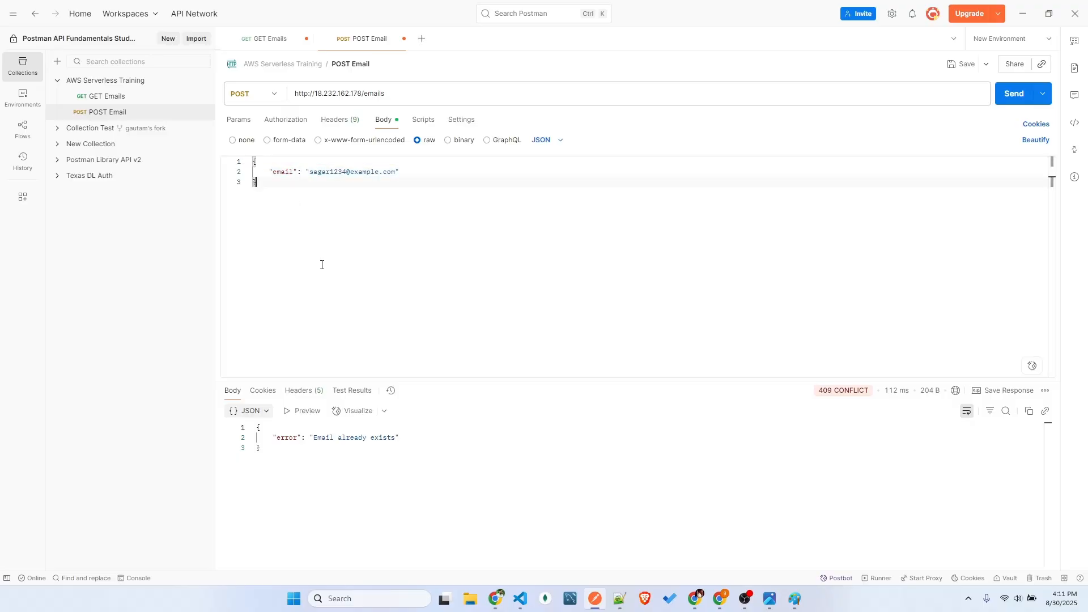
pyautogui.click(274, 95)
pyautogui.click(430, 187)
pyautogui.moveTo(400, 96); pyautogui.dragTo(276, 98)
pyautogui.click(349, 157)
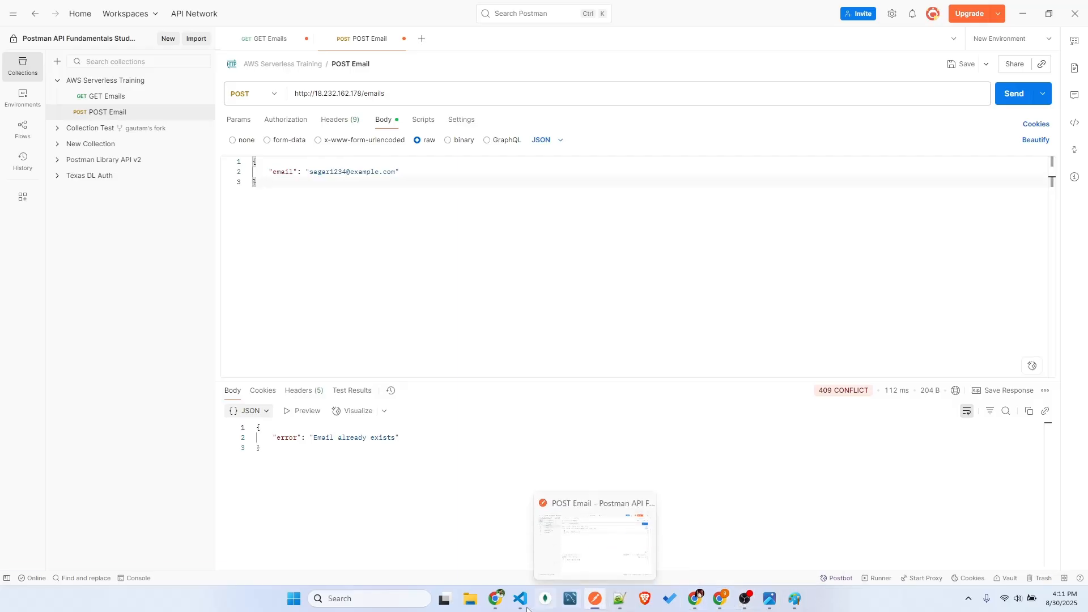
# Switch to Paint and point out the API box in the sketch
pyautogui.click(770, 600)
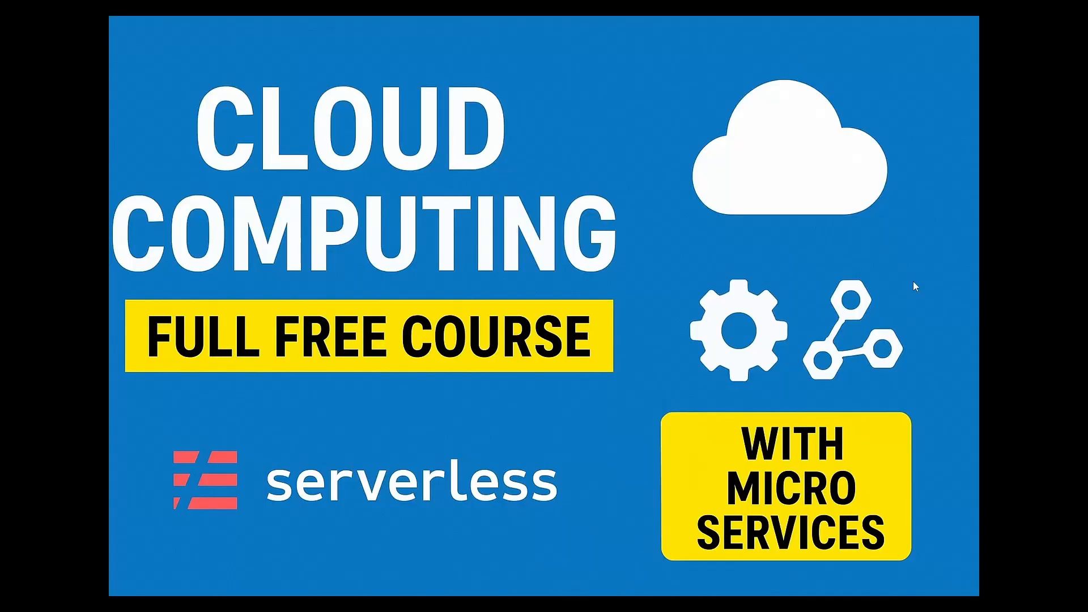
pyautogui.click(1024, 10)
pyautogui.click(794, 599)
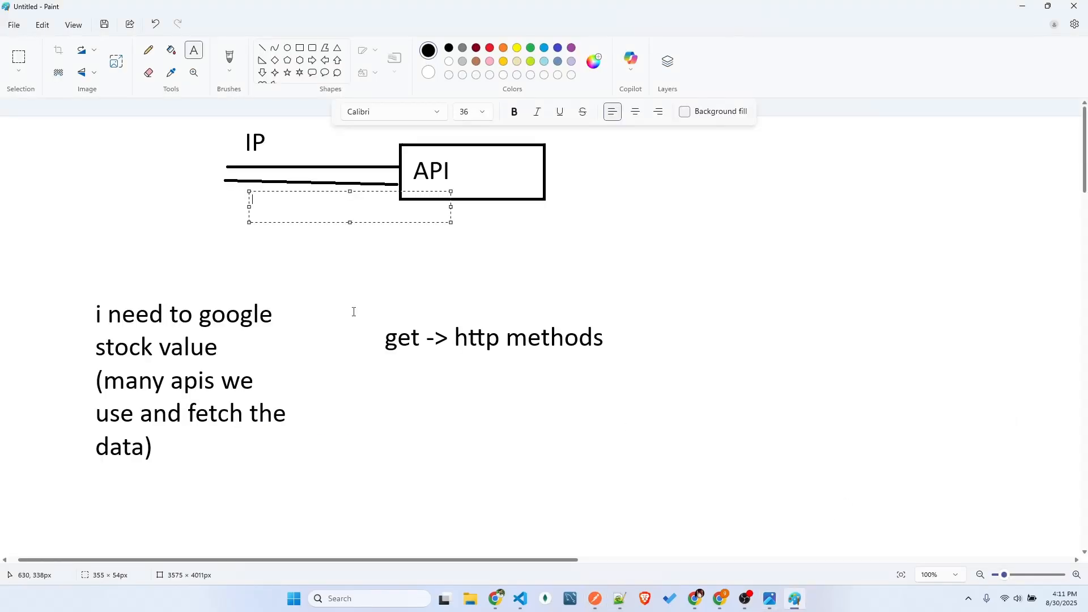
pyautogui.click(335, 288)
pyautogui.moveTo(471, 169); pyautogui.dragTo(600, 202)
pyautogui.click(454, 232)
# Add the text "APIG -> serverless service -> aws" in the blank area below the sketch
pyautogui.scroll(-8, 440, 290)
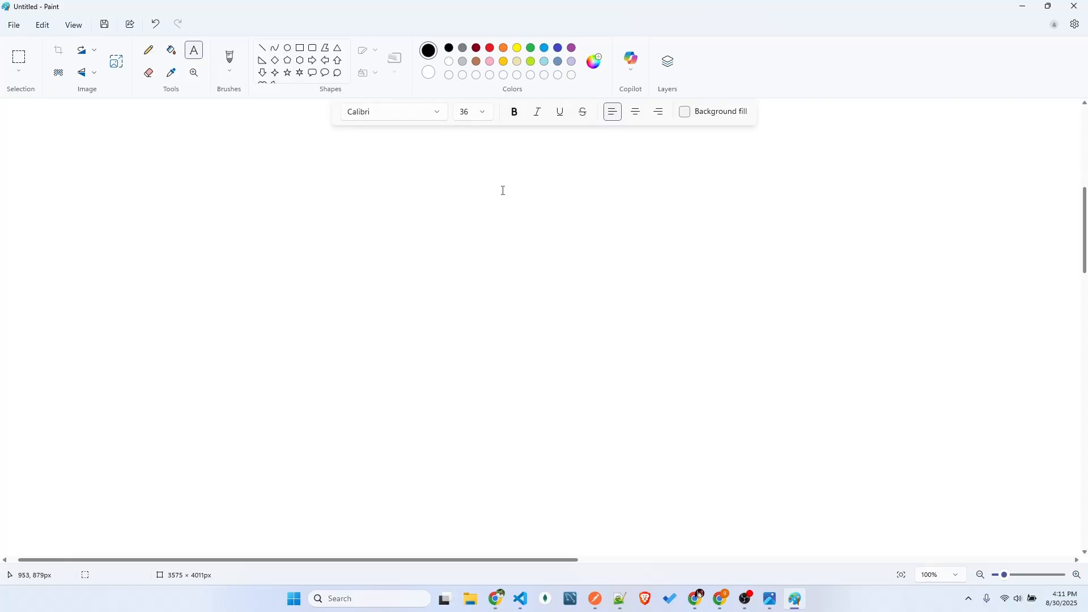
pyautogui.click(502, 172)
pyautogui.write('APIG ')
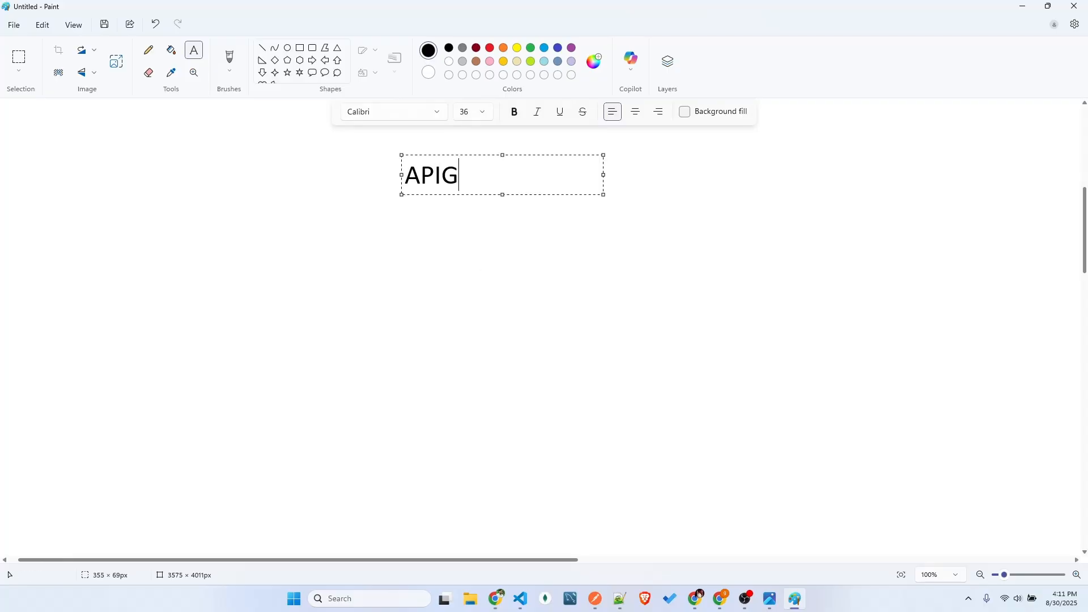
pyautogui.write('-> ser')
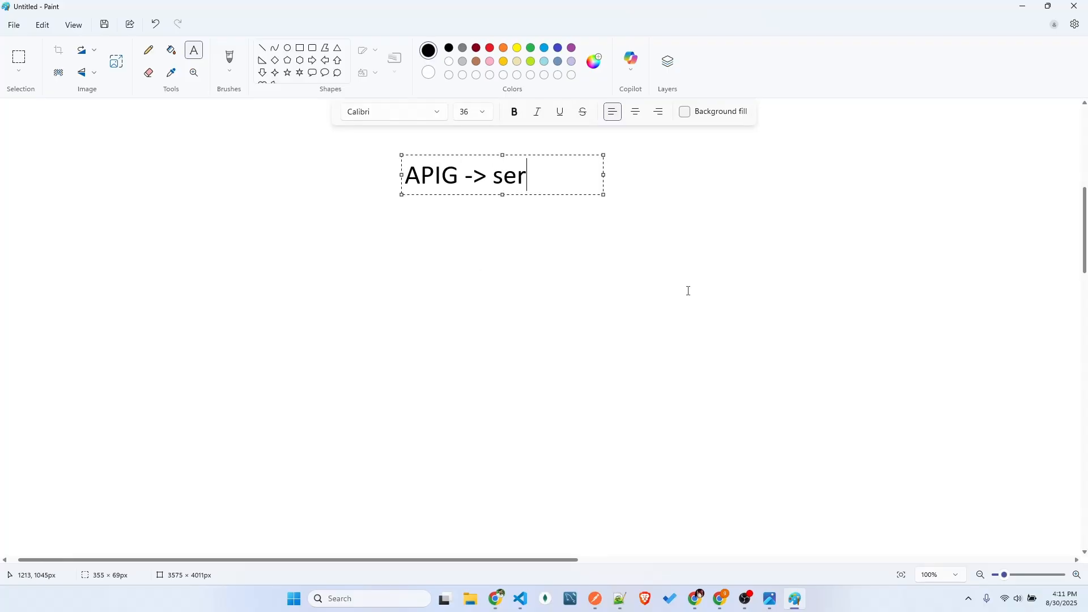
pyautogui.write('verless ')
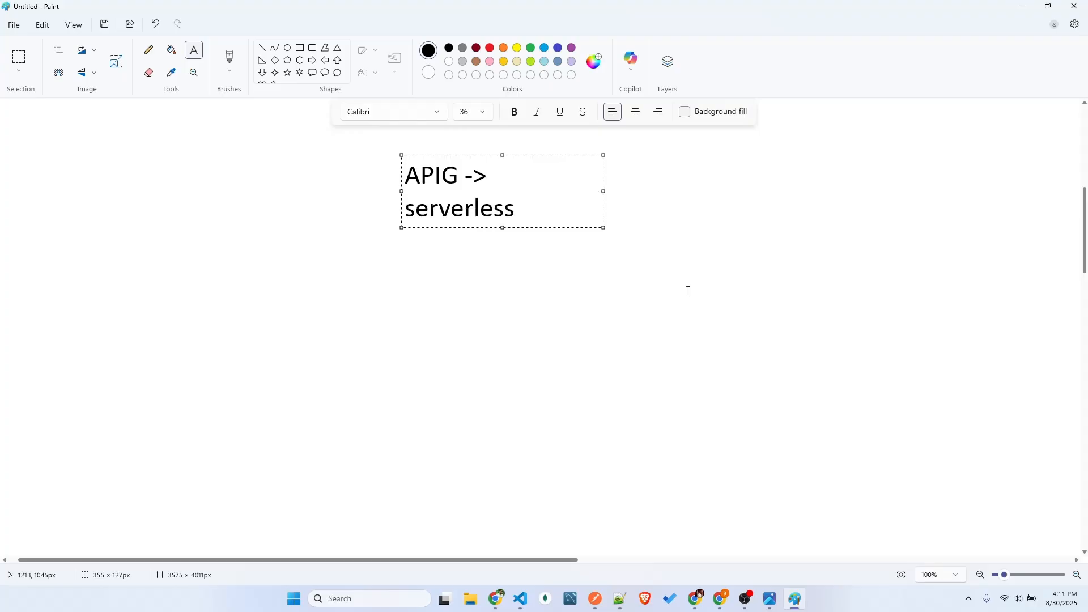
pyautogui.write('serbice')
pyautogui.press('BackSpace')
pyautogui.press('BackSpace')
pyautogui.press('BackSpace')
pyautogui.press('BackSpace')
pyautogui.write('vice -> aws')
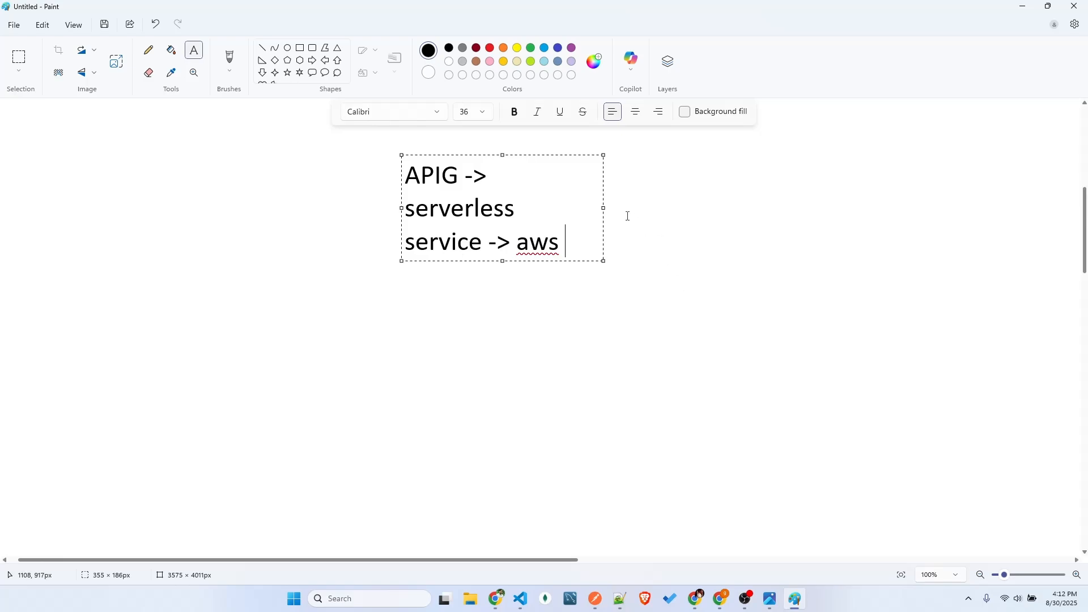
# Widen the text box to about 892 px so the note fits on one line, and commit the text
pyautogui.moveTo(604, 207); pyautogui.dragTo(908, 201)
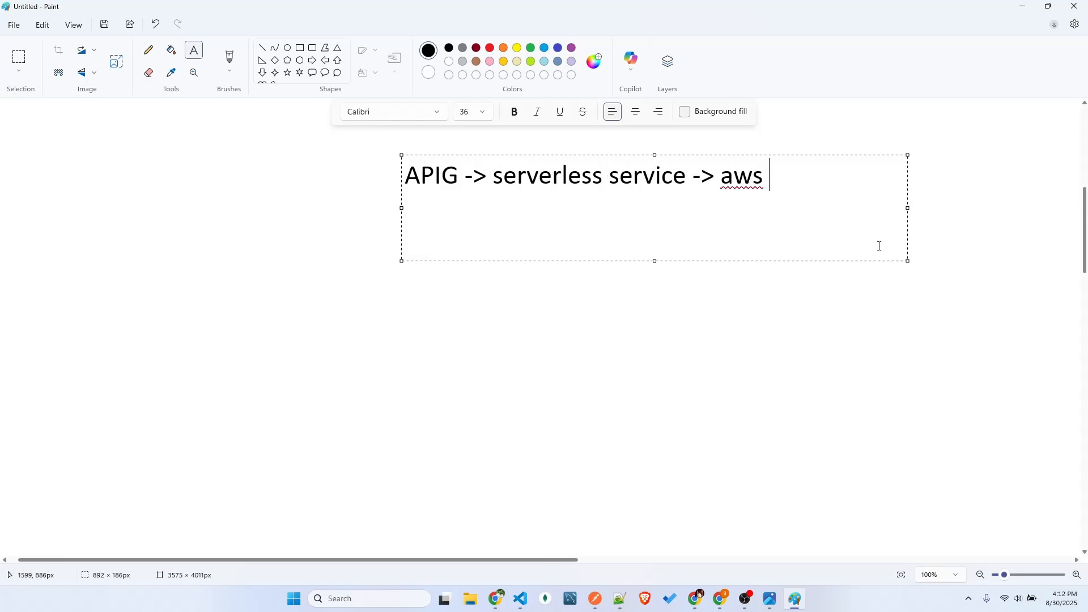
pyautogui.click(839, 294)
pyautogui.moveTo(483, 159); pyautogui.dragTo(605, 199)
pyautogui.click(595, 331)
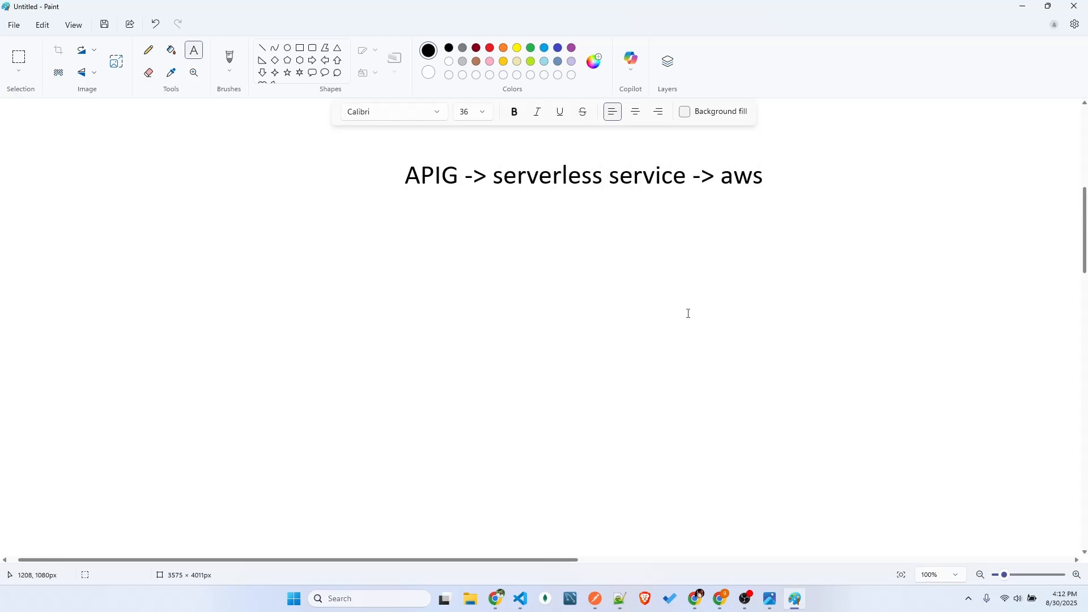
# Switch to the AWS console in Chrome and view the running EC2 instances
pyautogui.moveTo(496, 599)
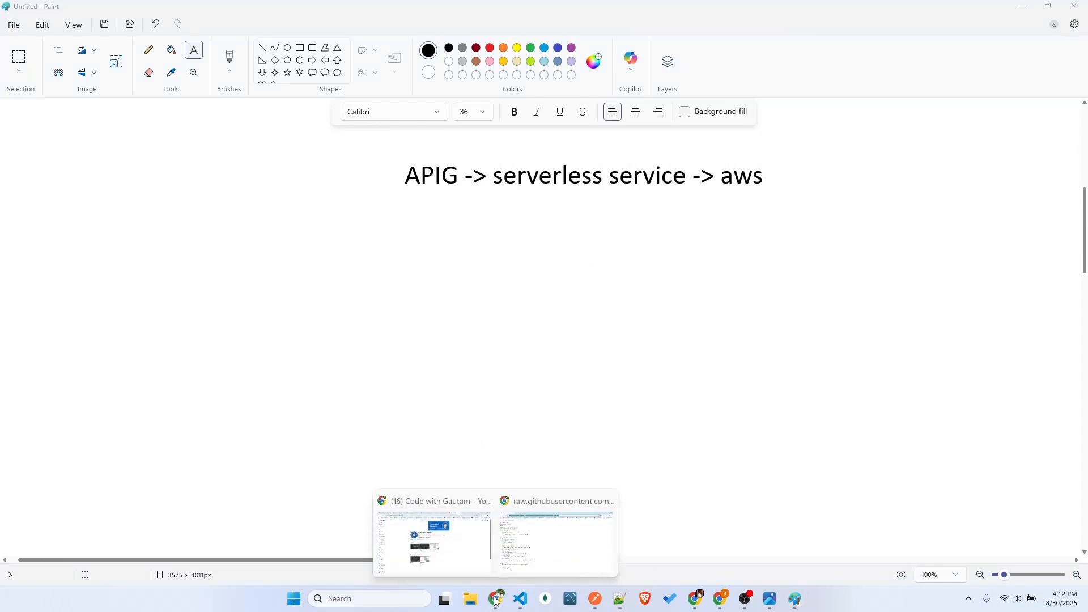
pyautogui.moveTo(561, 532)
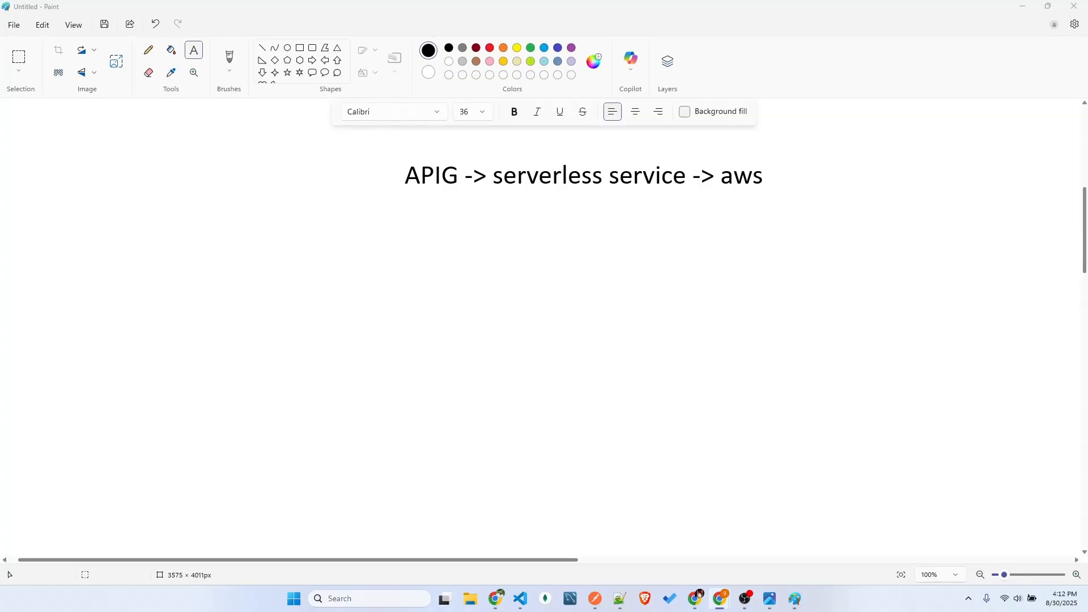
pyautogui.moveTo(589, 611); pyautogui.dragTo(516, 0)
pyautogui.click(40, 92)
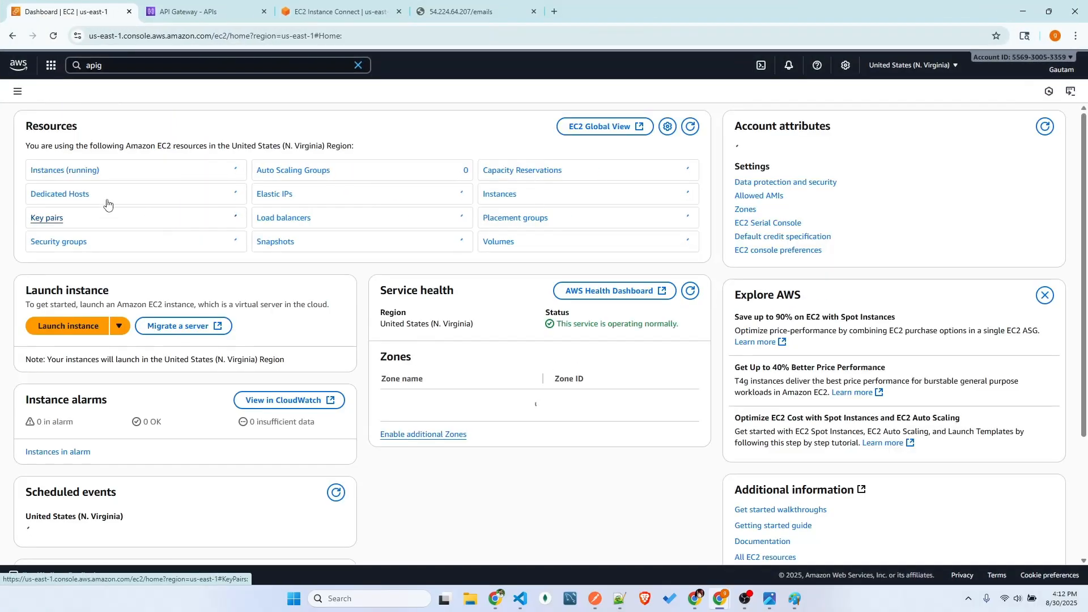
pyautogui.click(71, 170)
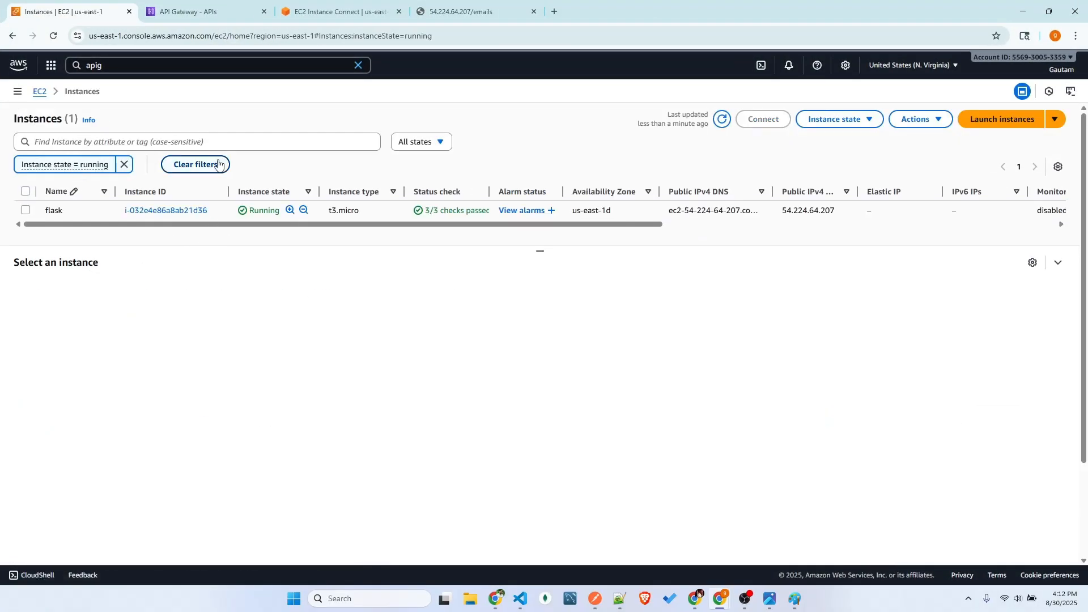
# Examine the flask run command and the request log in the EC2 Instance Connect terminal
pyautogui.click(338, 11)
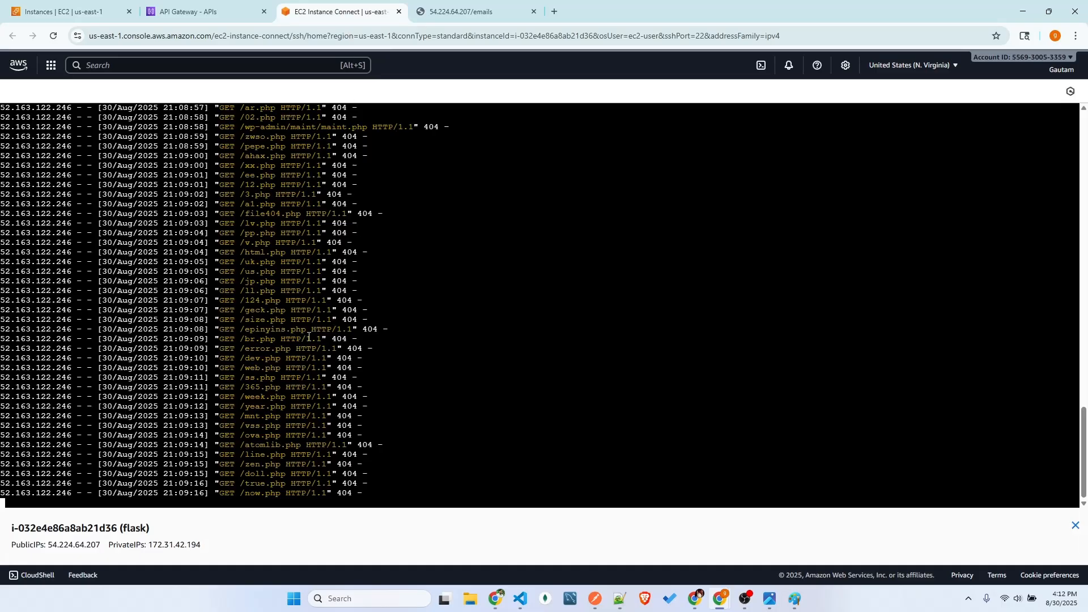
pyautogui.scroll(20, 309, 337)
pyautogui.scroll(-3, 301, 379)
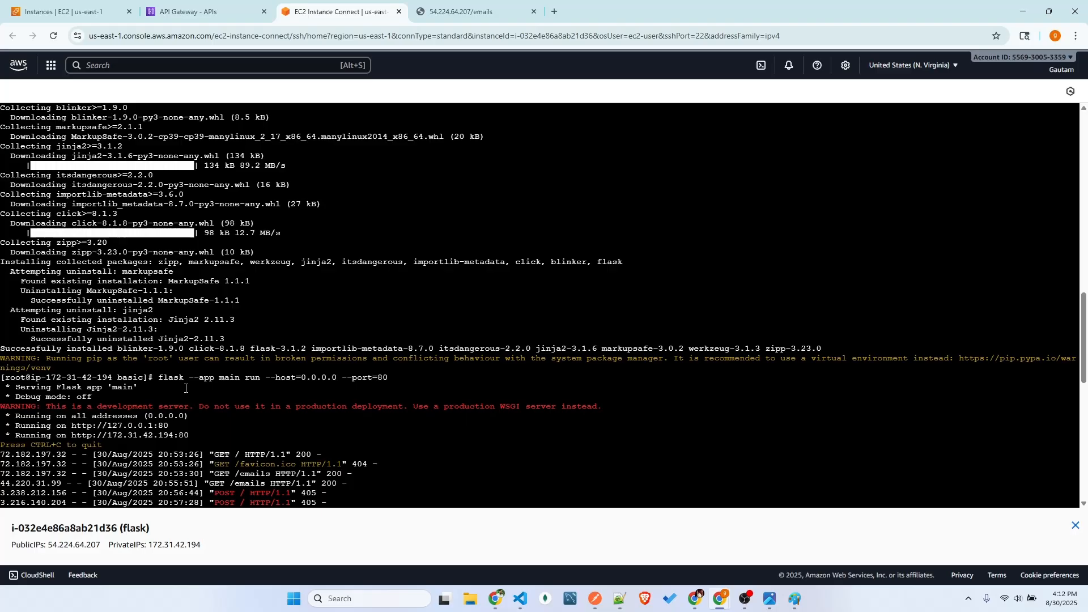
pyautogui.scroll(-4, 137, 356)
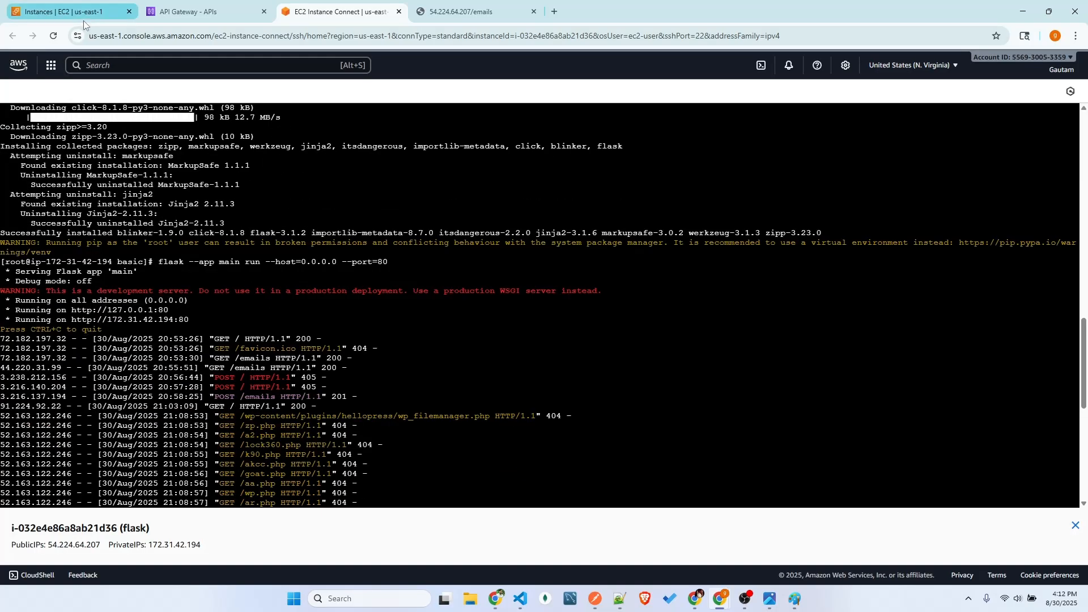
# Switch to Paint and point out the words "serverless service" in the note
pyautogui.click(795, 599)
pyautogui.click(493, 167)
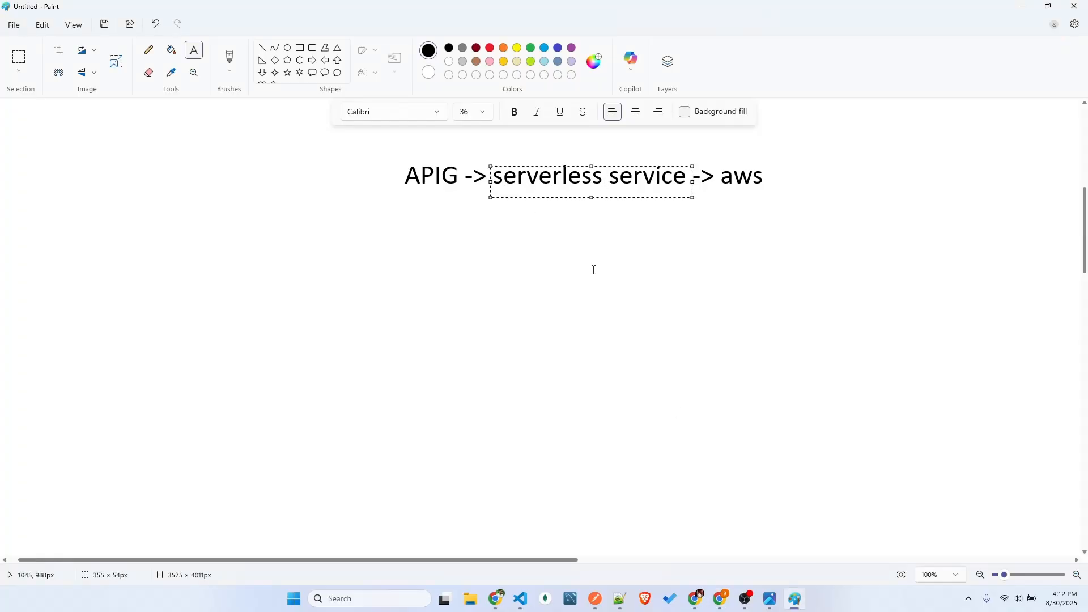
pyautogui.click(593, 269)
pyautogui.click(932, 179)
pyautogui.click(653, 263)
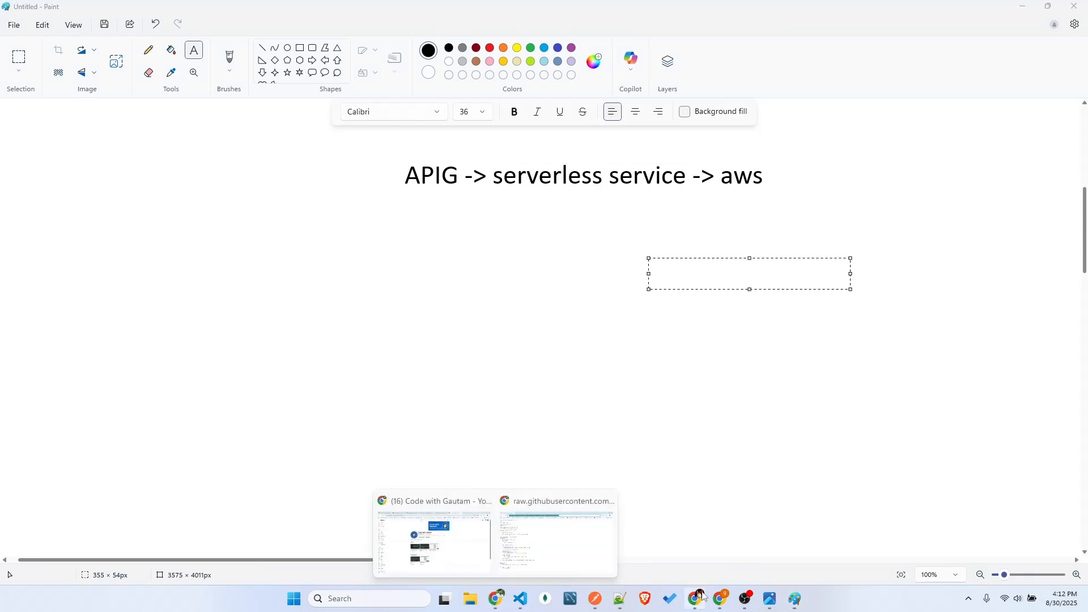
# Switch to the AWS console and review the flask instance and its Instance Connect terminal session
pyautogui.click(660, 544)
pyautogui.click(67, 12)
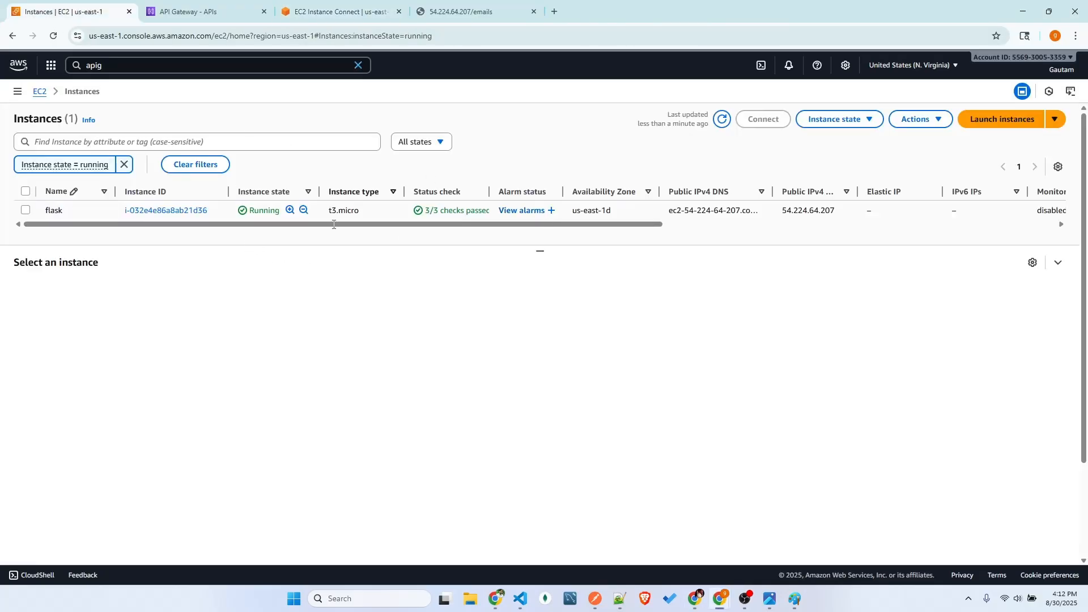
pyautogui.click(338, 11)
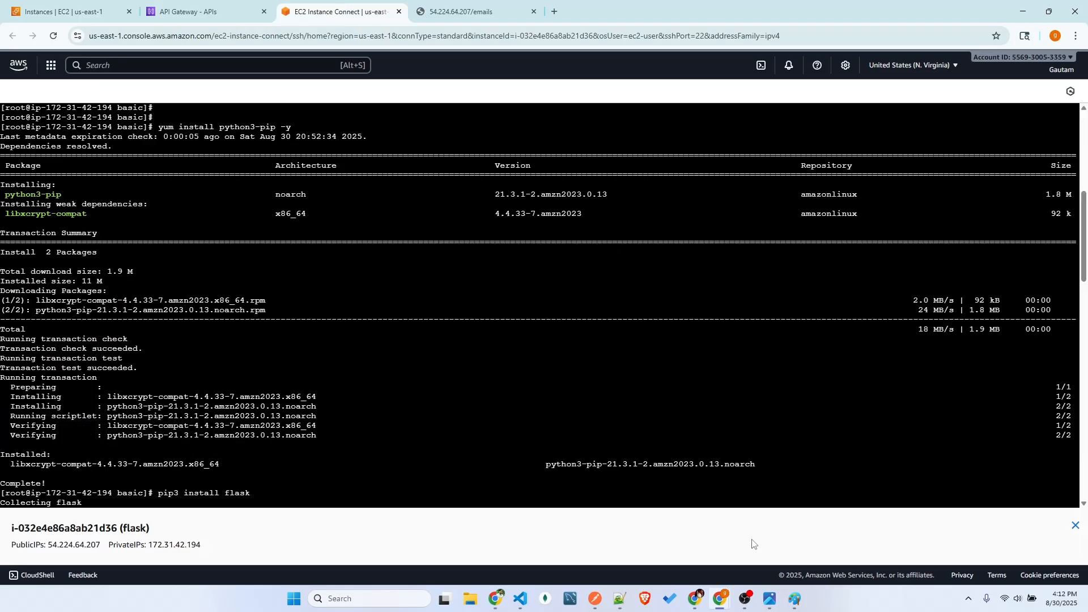
# Return to Paint and point out the "serverless service", "aws" and "APIG" parts of the note in turn
pyautogui.click(795, 599)
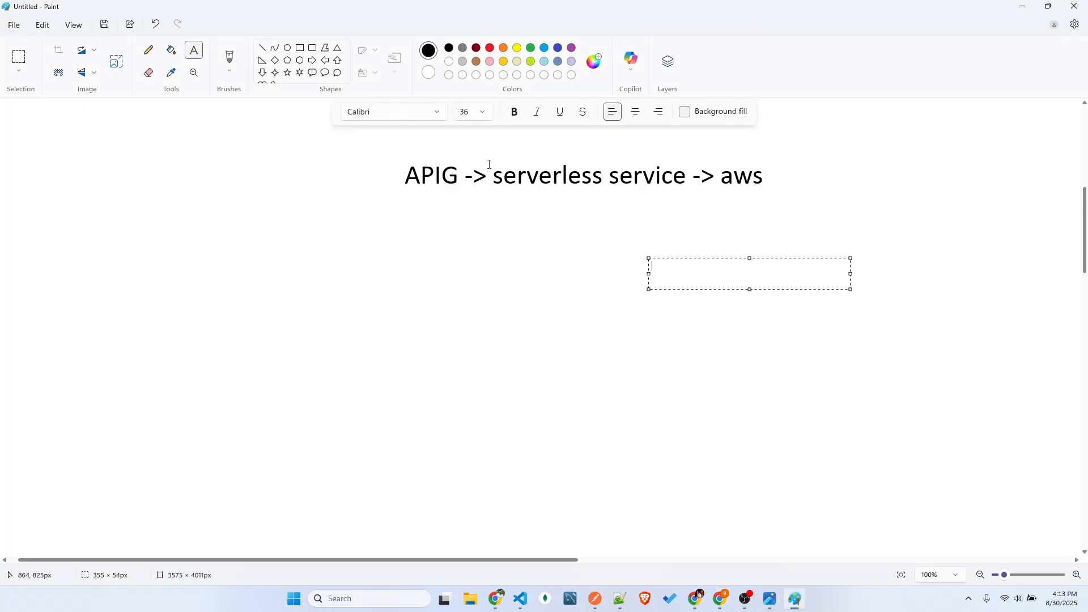
pyautogui.moveTo(490, 164); pyautogui.dragTo(760, 190)
pyautogui.click(701, 262)
pyautogui.moveTo(481, 159); pyautogui.dragTo(680, 193)
pyautogui.click(607, 290)
pyautogui.moveTo(718, 166); pyautogui.dragTo(778, 187)
pyautogui.click(770, 239)
pyautogui.moveTo(488, 163); pyautogui.dragTo(689, 194)
pyautogui.click(600, 241)
pyautogui.moveTo(403, 158); pyautogui.dragTo(473, 188)
pyautogui.click(457, 270)
pyautogui.moveTo(381, 138); pyautogui.dragTo(464, 199)
pyautogui.click(469, 293)
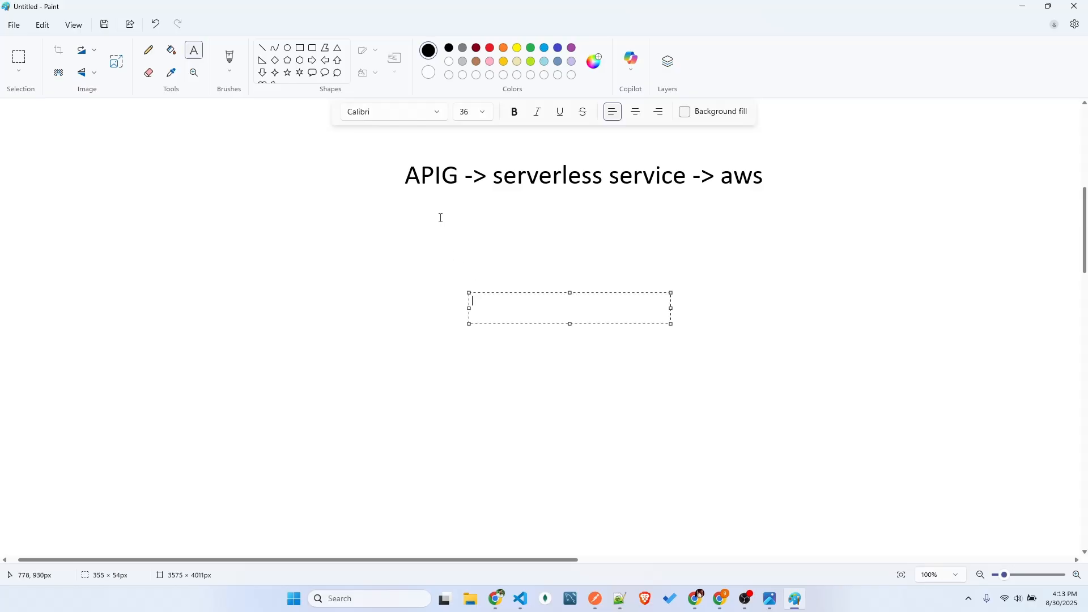
pyautogui.moveTo(393, 160); pyautogui.dragTo(457, 192)
pyautogui.click(469, 258)
pyautogui.click(404, 207)
pyautogui.moveTo(401, 168); pyautogui.dragTo(461, 191)
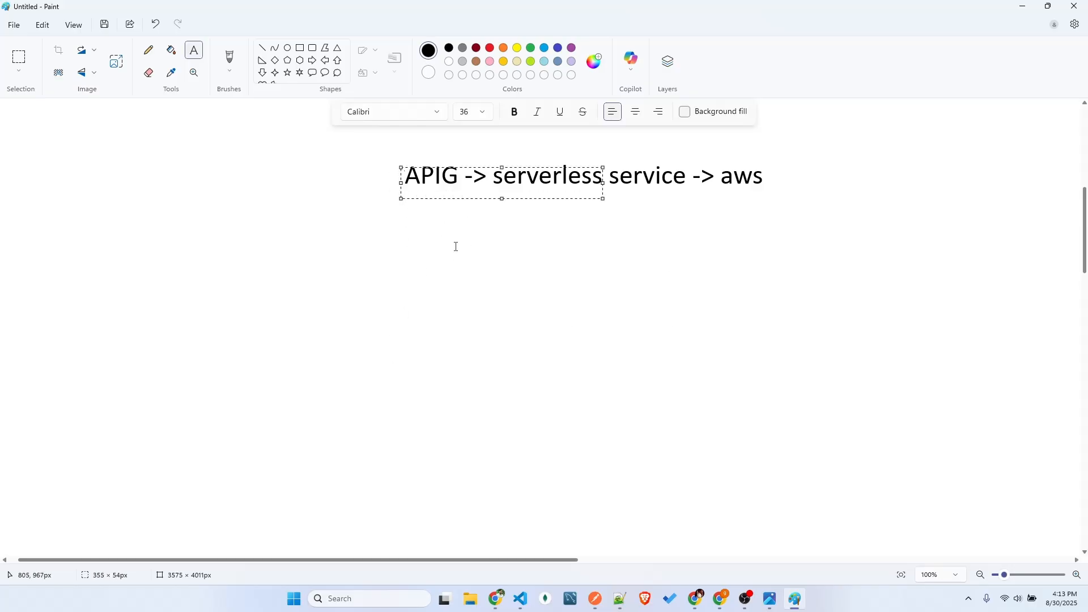
pyautogui.click(452, 244)
# Draw a large rectangle about 1071 × 445 px below the APIG note
pyautogui.scroll(-1, 441, 236)
pyautogui.scroll(1, 443, 236)
pyautogui.click(301, 48)
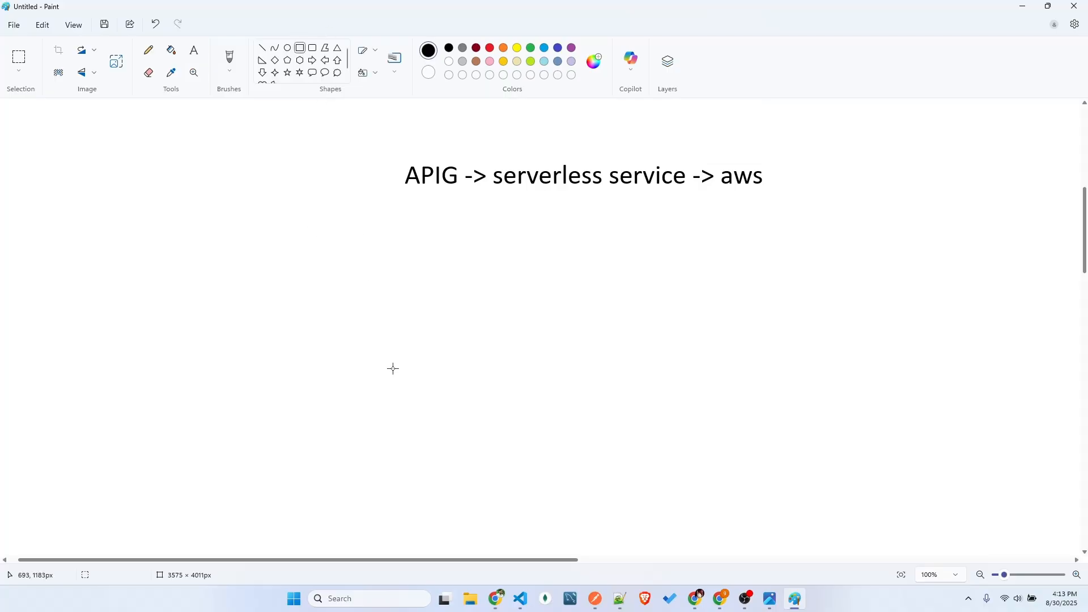
pyautogui.scroll(-1, 390, 348)
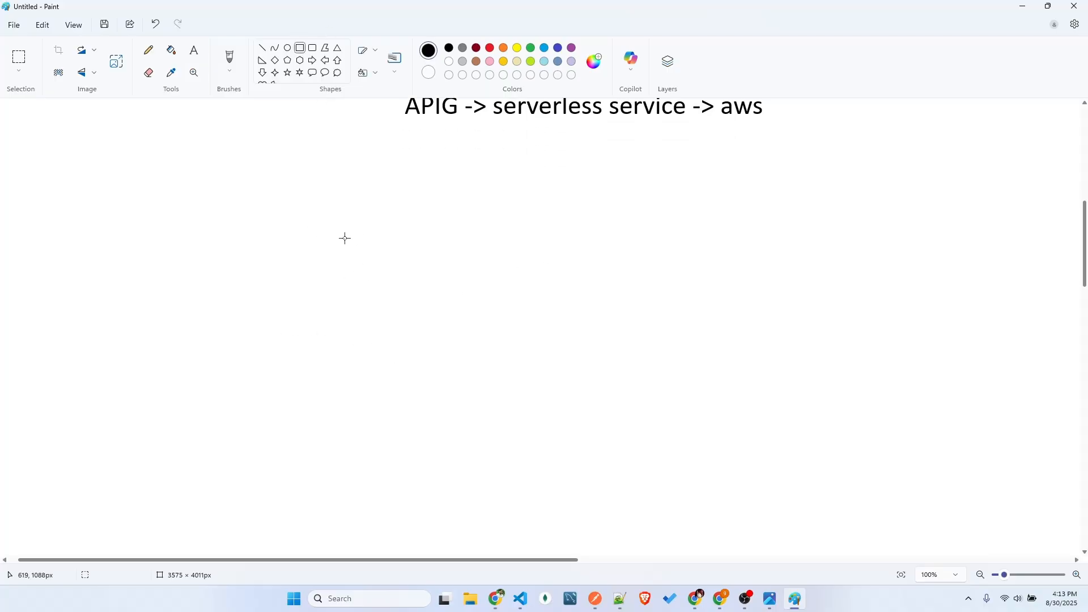
pyautogui.moveTo(250, 202); pyautogui.dragTo(857, 454)
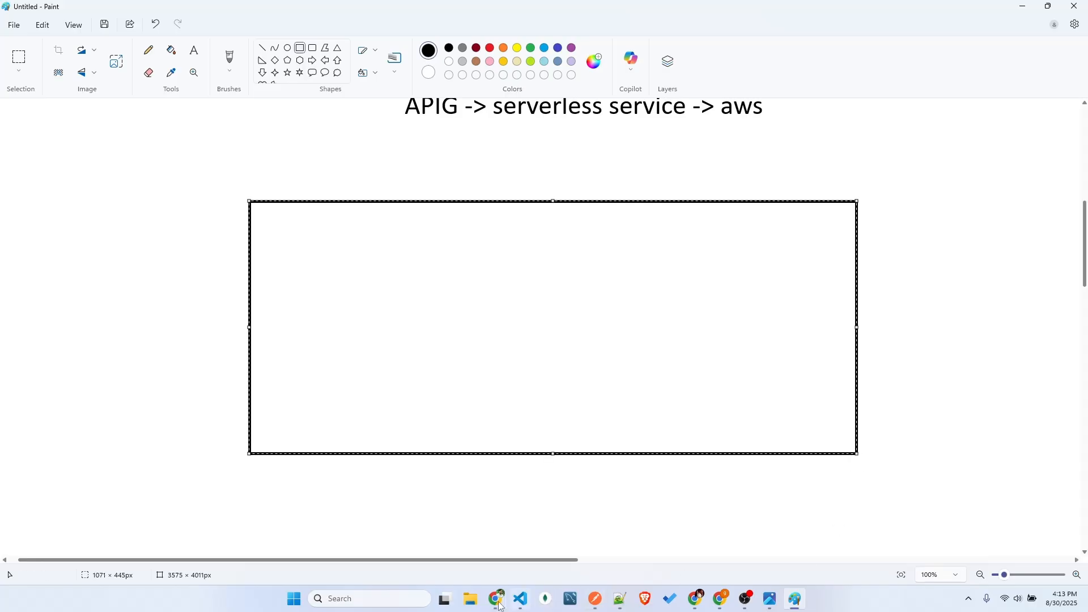
# Switch to the AWS console in Chrome and open its Console Home page
pyautogui.moveTo(720, 604)
pyautogui.click(657, 541)
pyautogui.click(29, 7)
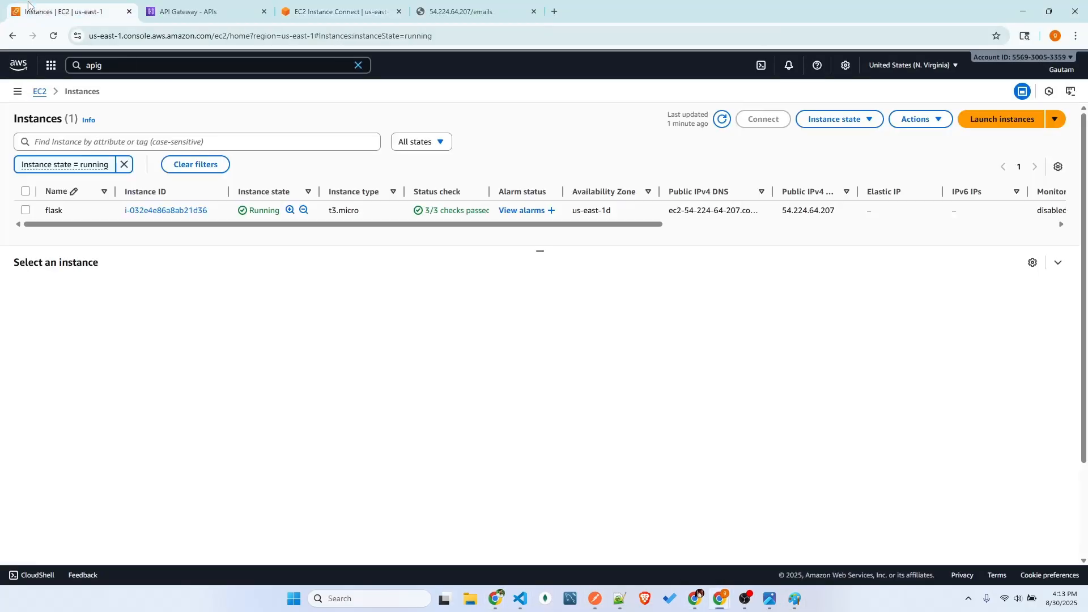
pyautogui.click(18, 64)
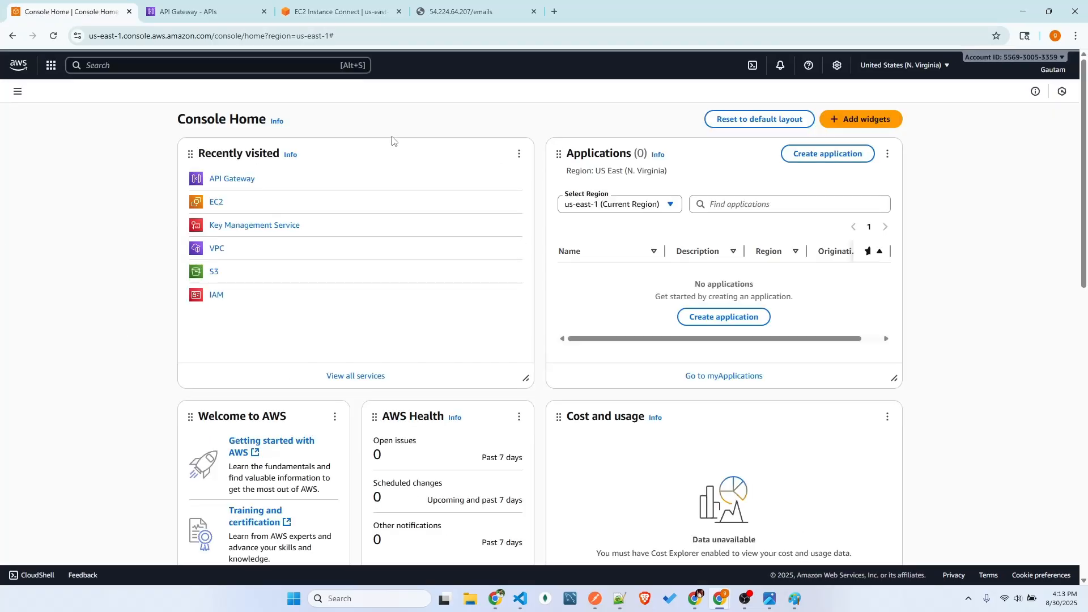
pyautogui.moveTo(196, 151)
pyautogui.mouseDown()
pyautogui.moveTo(166, 181)
pyautogui.moveTo(216, 143)
pyautogui.mouseUp()
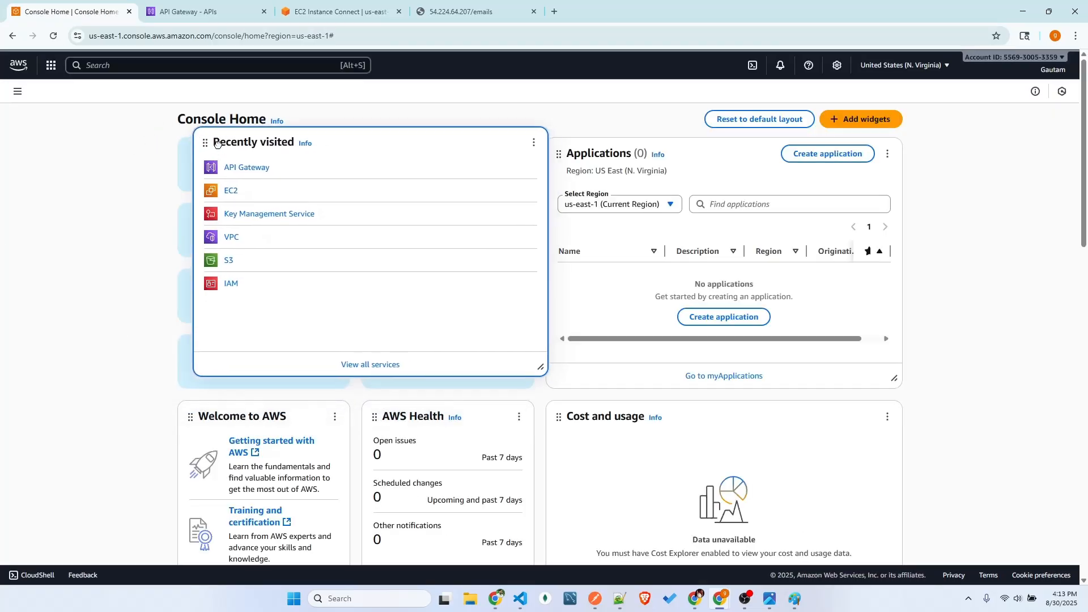
pyautogui.moveTo(578, 155); pyautogui.dragTo(467, 134)
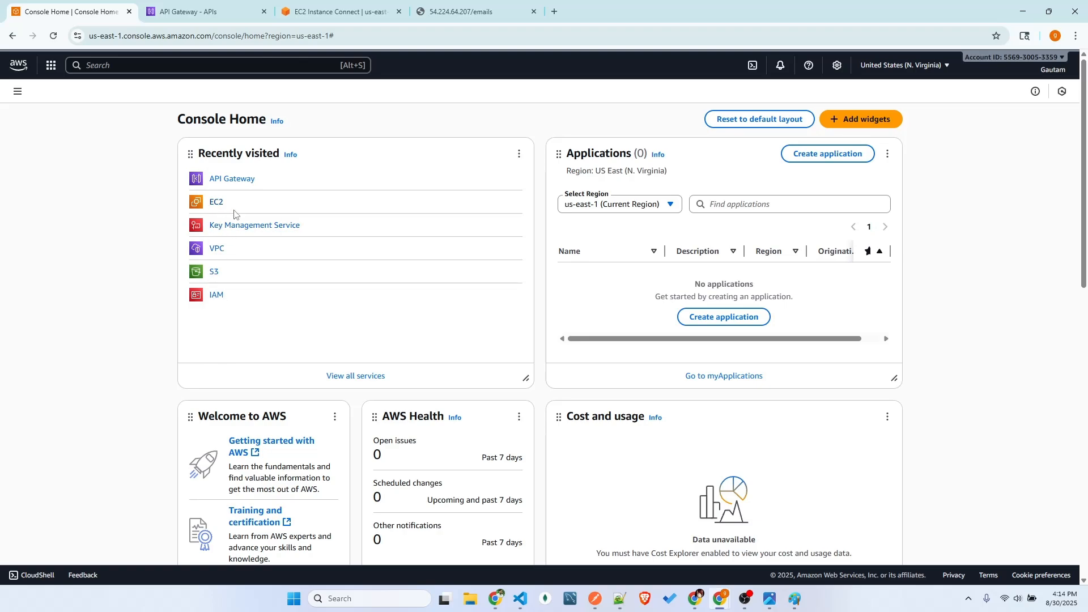
# Look through the AWS service categories and recently visited services, leaving Console Home unchanged
pyautogui.click(51, 66)
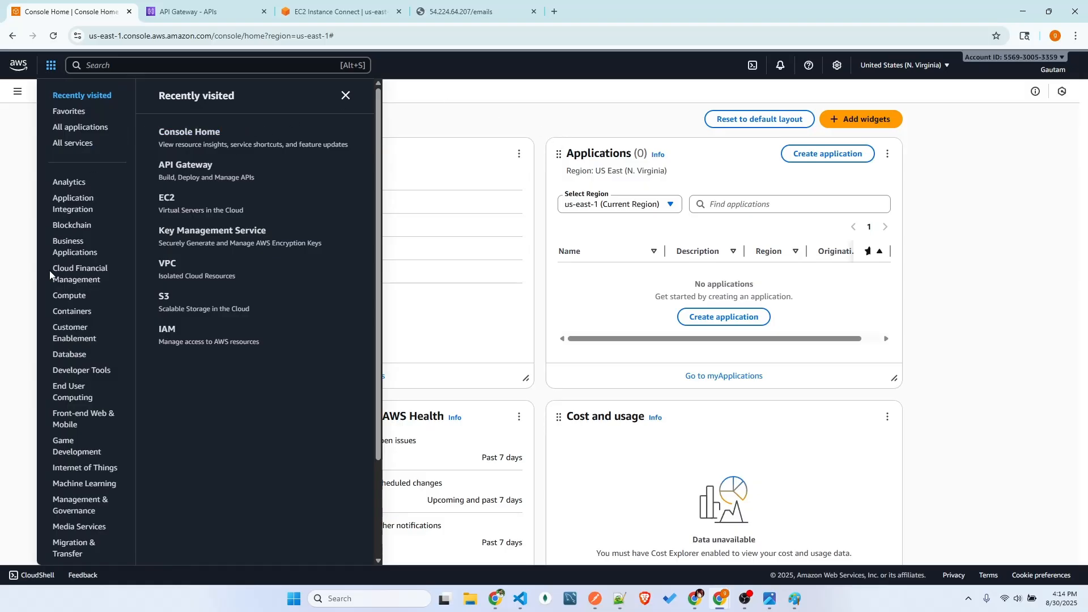
pyautogui.scroll(-2, 166, 306)
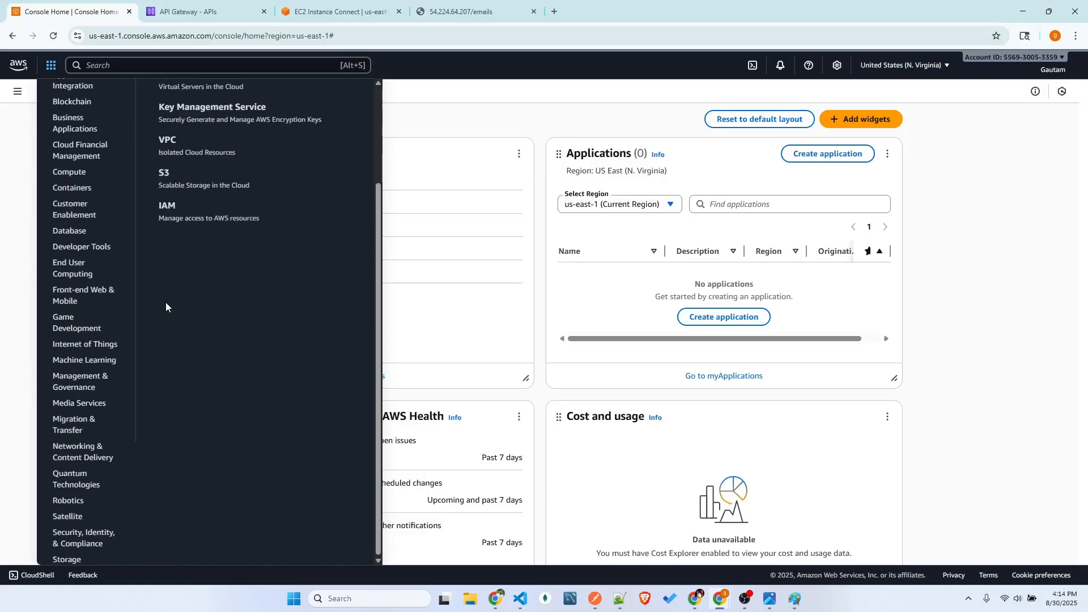
pyautogui.scroll(3, 166, 306)
pyautogui.click(485, 107)
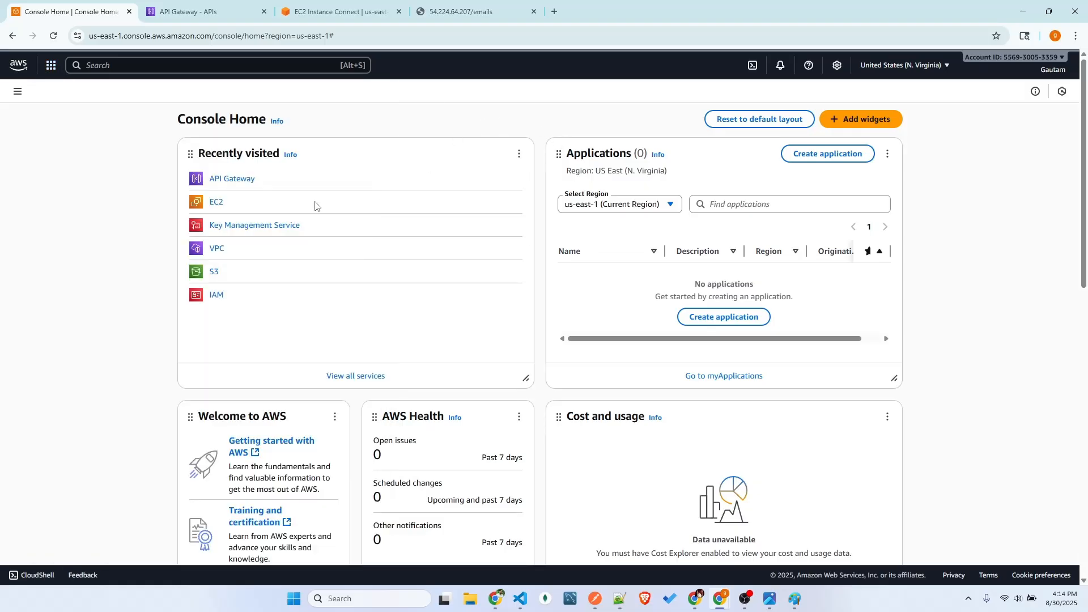
# Open the EC2 instances list, select the running flask instance and check its instance state options
pyautogui.click(215, 205)
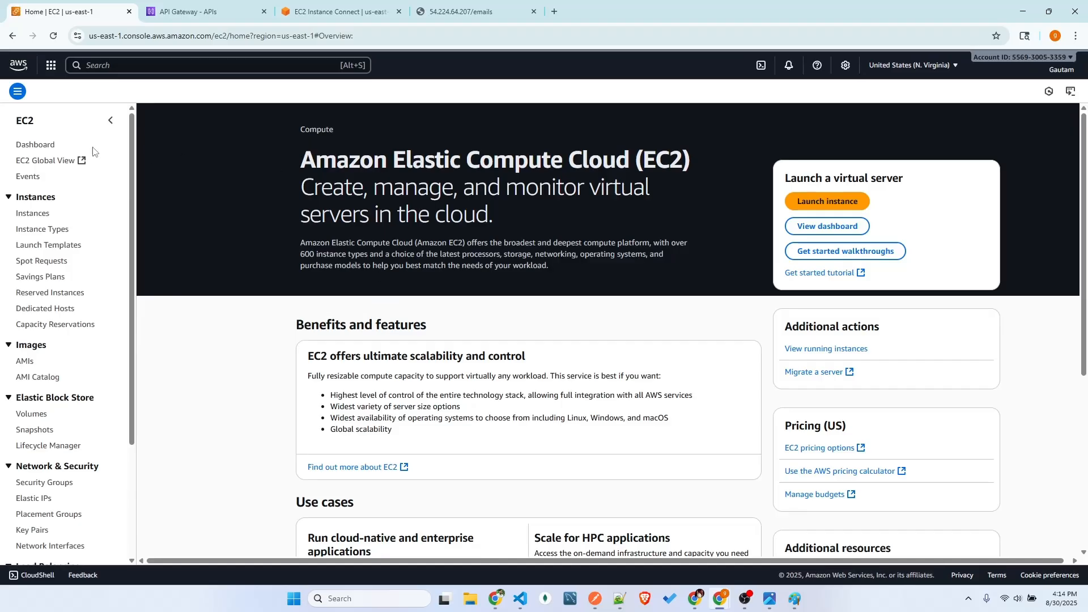
pyautogui.click(26, 214)
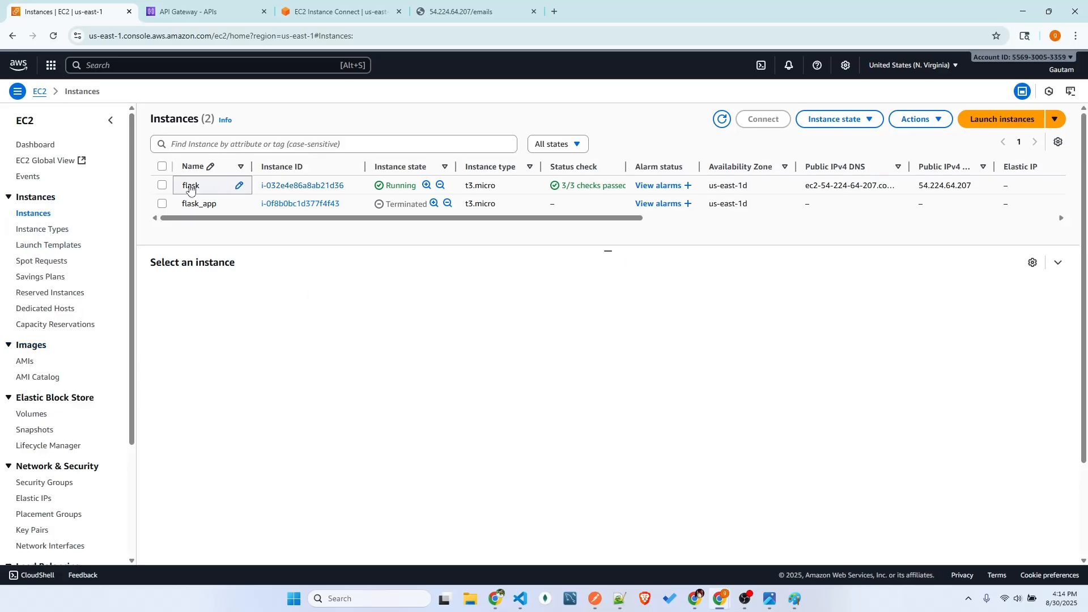
pyautogui.click(163, 187)
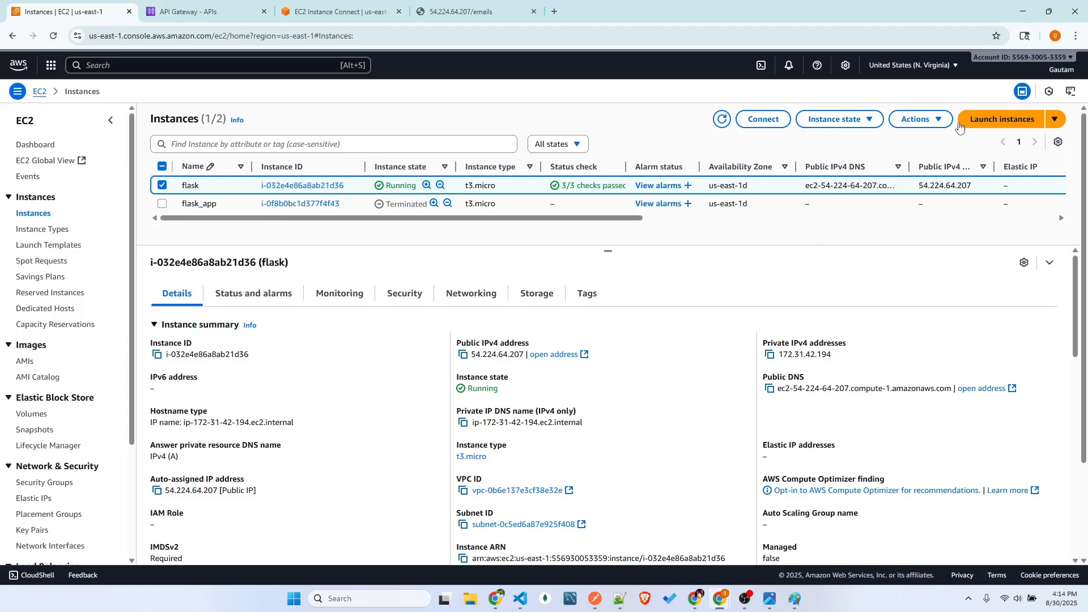
pyautogui.click(833, 125)
pyautogui.click(833, 125)
pyautogui.click(796, 600)
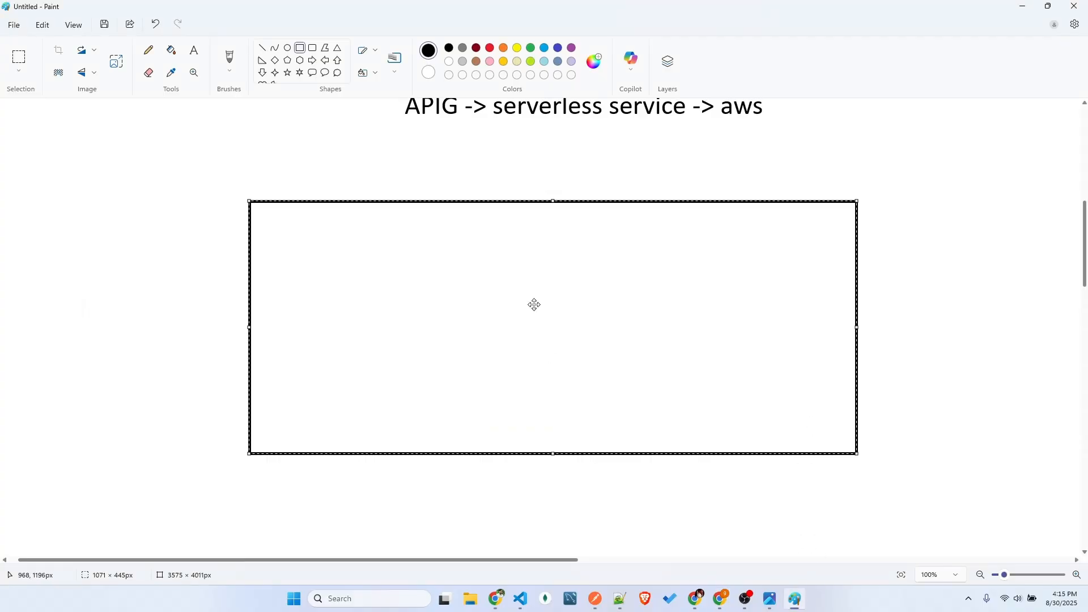
pyautogui.click(795, 600)
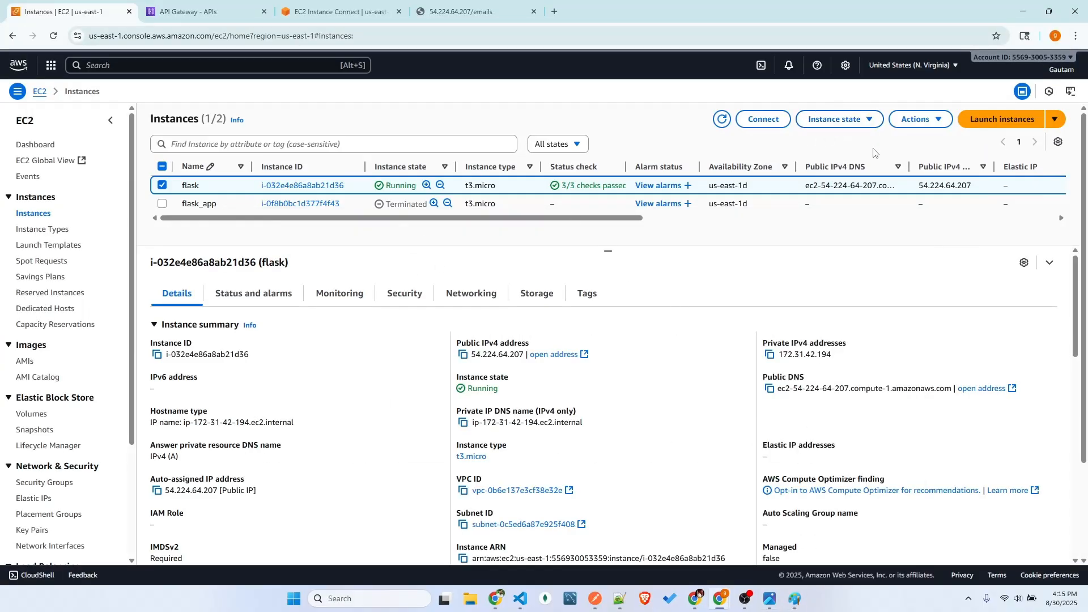
pyautogui.click(1023, 12)
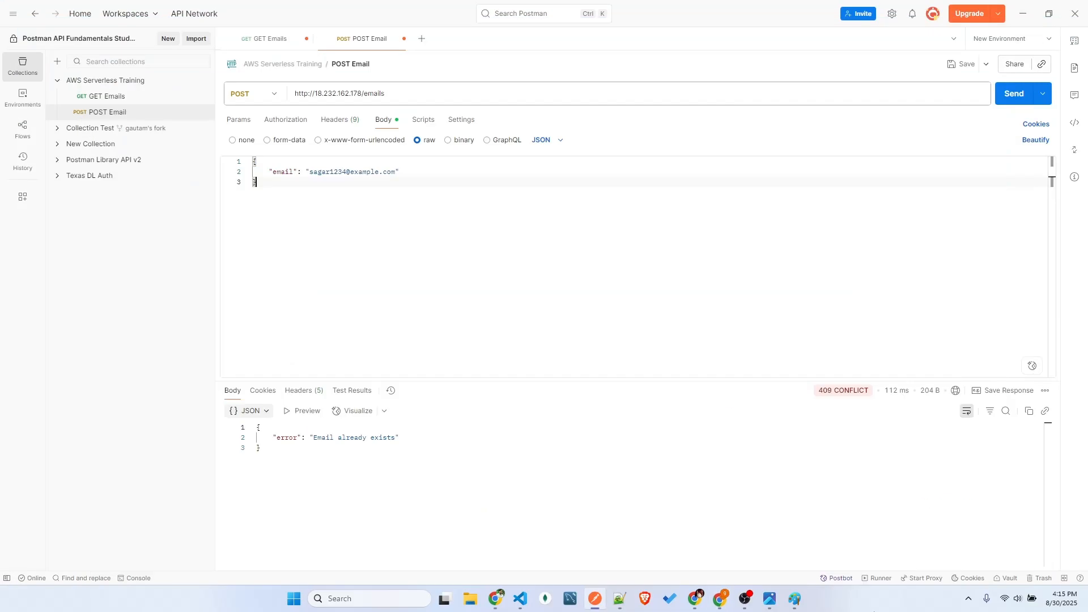
# Switch to Paint and draw three small rectangles one below another in the right half of the large rectangle
pyautogui.click(794, 600)
pyautogui.scroll(-1, 347, 245)
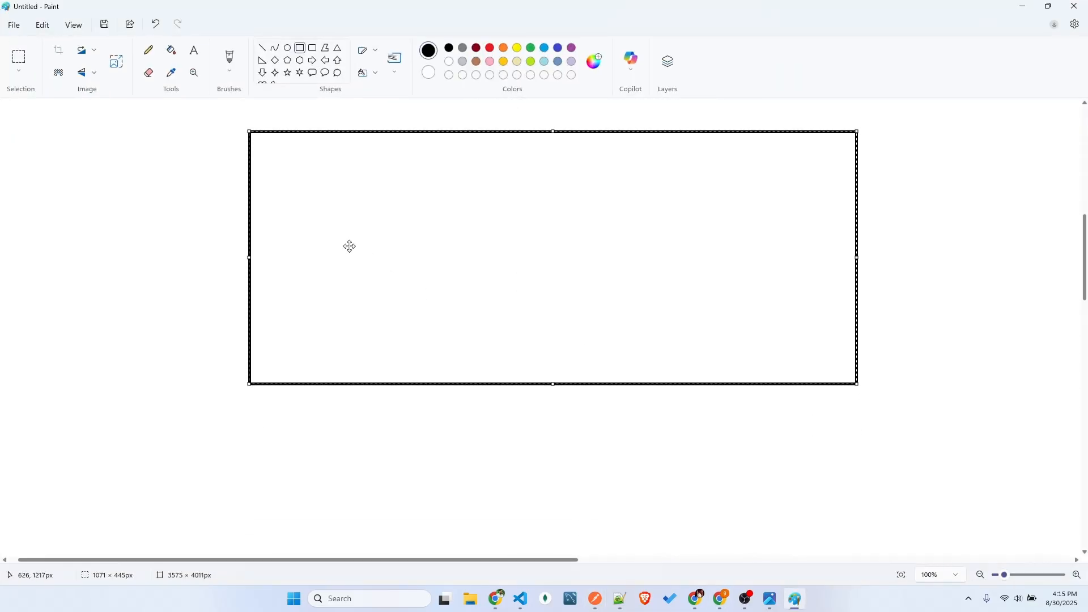
pyautogui.scroll(2, 269, 121)
pyautogui.scroll(-2, 269, 121)
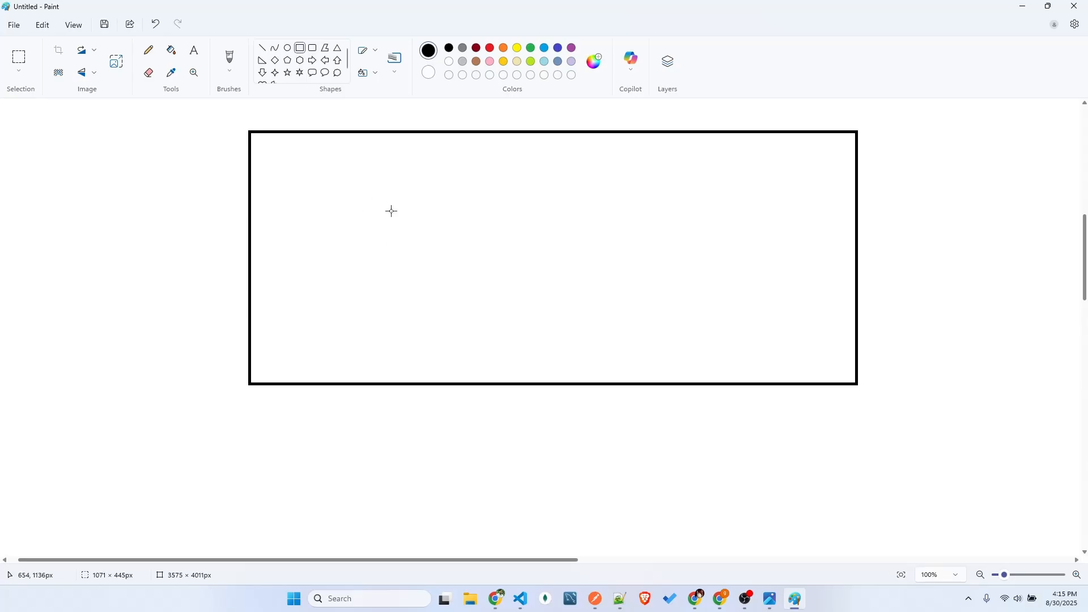
pyautogui.moveTo(595, 156); pyautogui.dragTo(664, 210)
pyautogui.moveTo(590, 255)
pyautogui.mouseDown()
pyautogui.moveTo(649, 274)
pyautogui.moveTo(685, 305)
pyautogui.mouseUp()
pyautogui.moveTo(613, 339); pyautogui.dragTo(691, 378)
# Draw a tall rectangle in the left part of the large rectangle and connect it with lines to the three small boxes
pyautogui.moveTo(328, 164); pyautogui.dragTo(401, 328)
pyautogui.moveTo(402, 206)
pyautogui.mouseDown()
pyautogui.moveTo(603, 179)
pyautogui.moveTo(481, 260)
pyautogui.moveTo(587, 291)
pyautogui.mouseUp()
pyautogui.moveTo(402, 275); pyautogui.dragTo(617, 363)
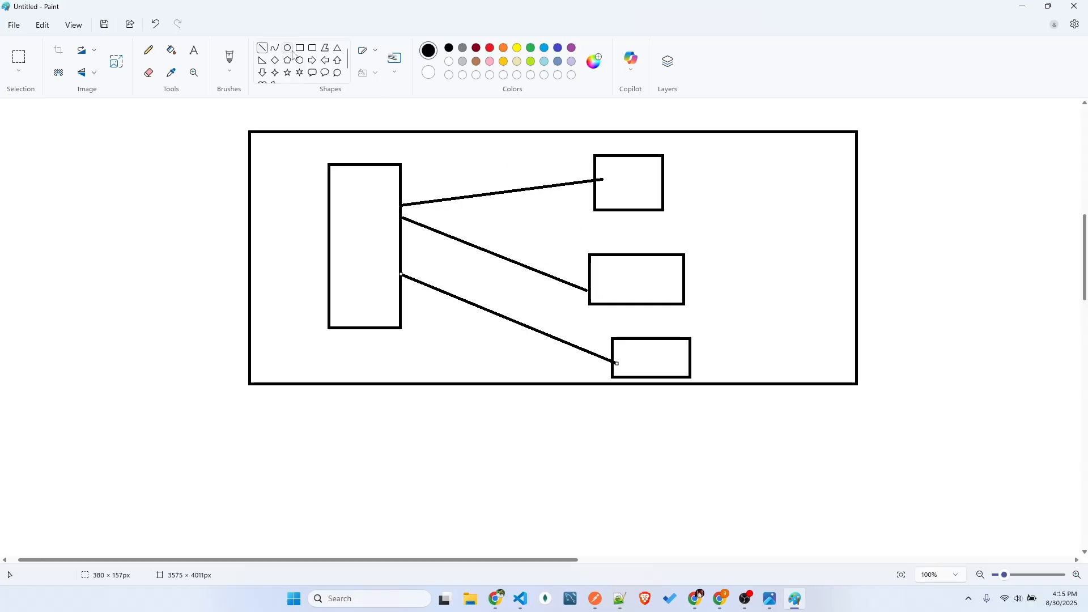
# Add an "ip" text label above the middle small box and another above the lowest one
pyautogui.click(193, 50)
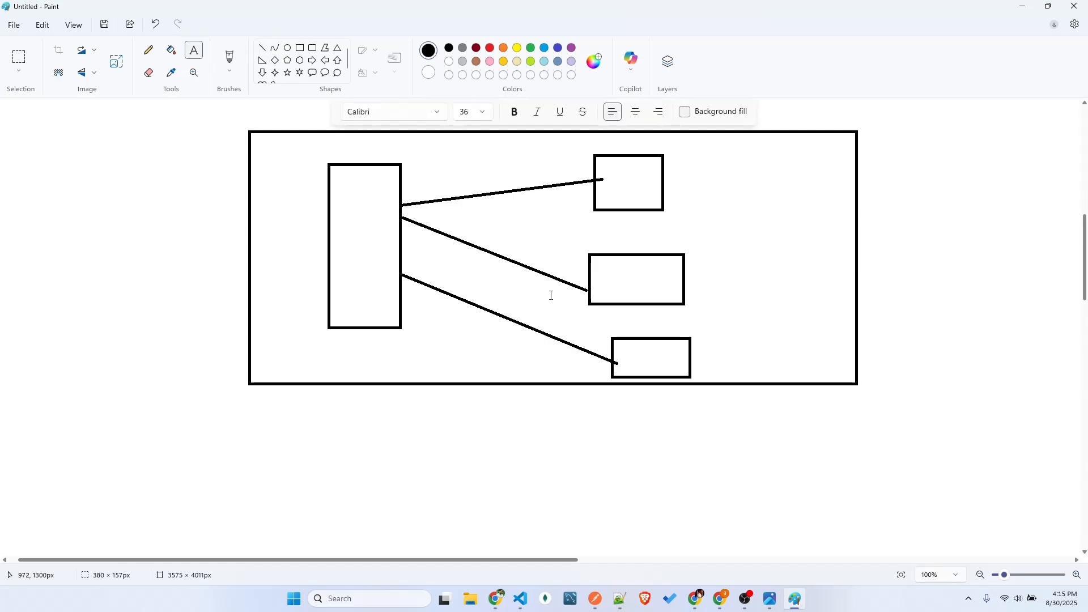
pyautogui.click(607, 219)
pyautogui.write('ip')
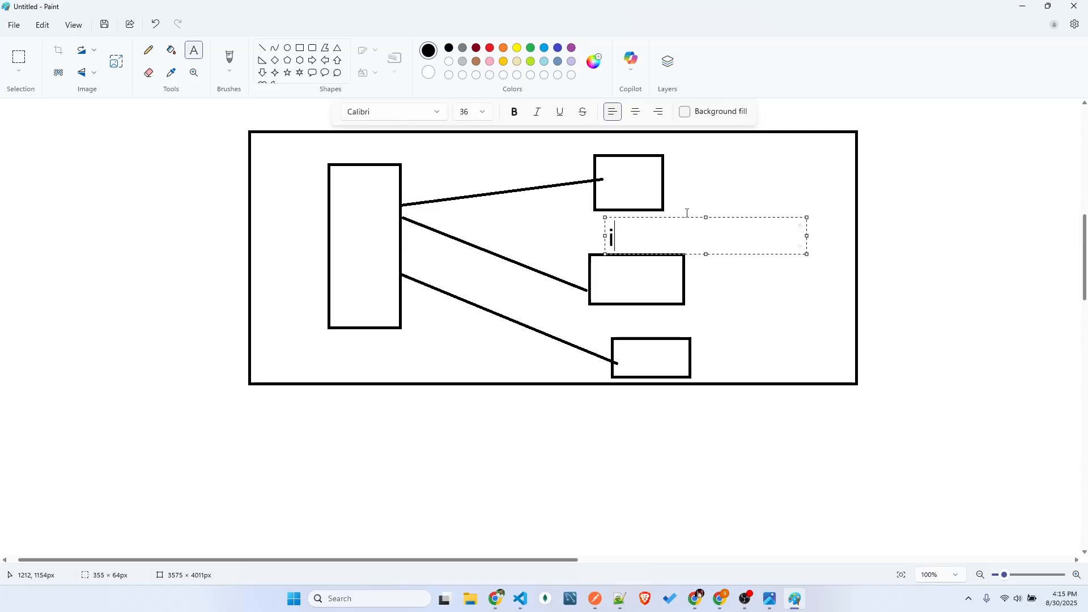
pyautogui.click(616, 316)
pyautogui.click(616, 316)
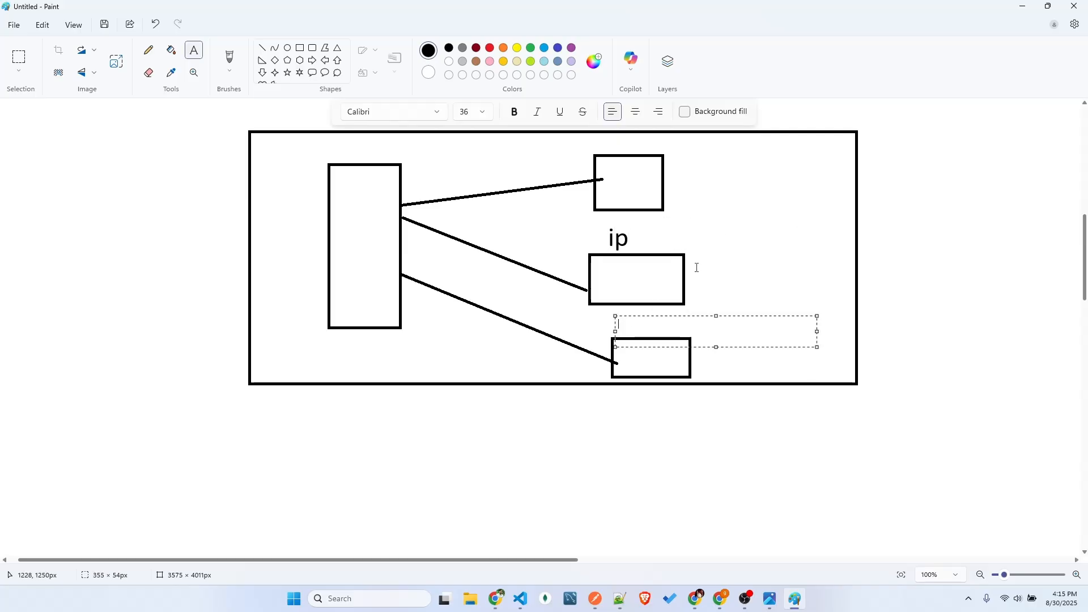
pyautogui.write('ip')
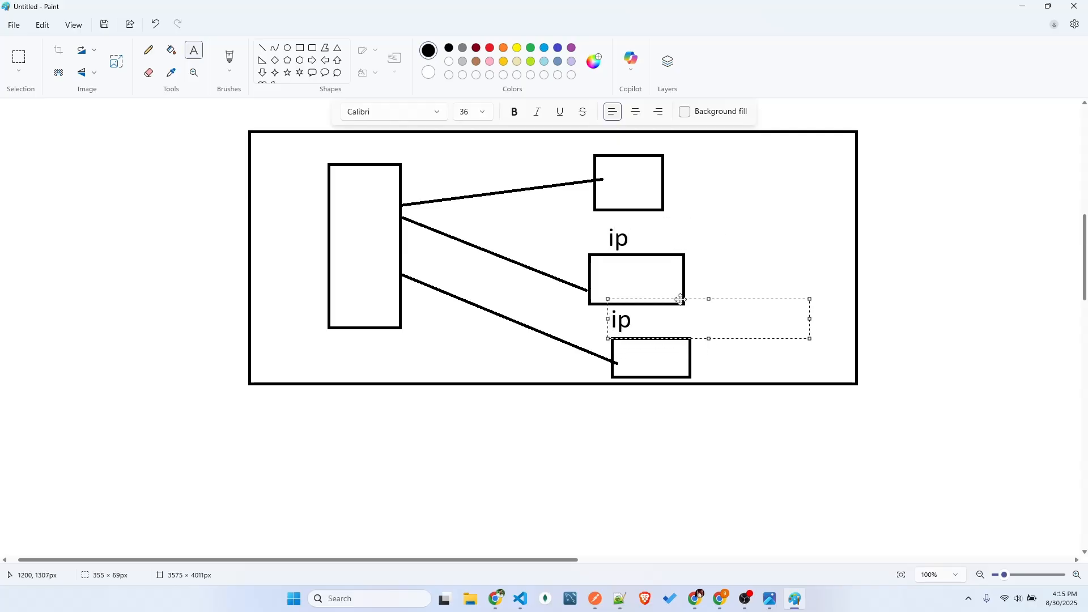
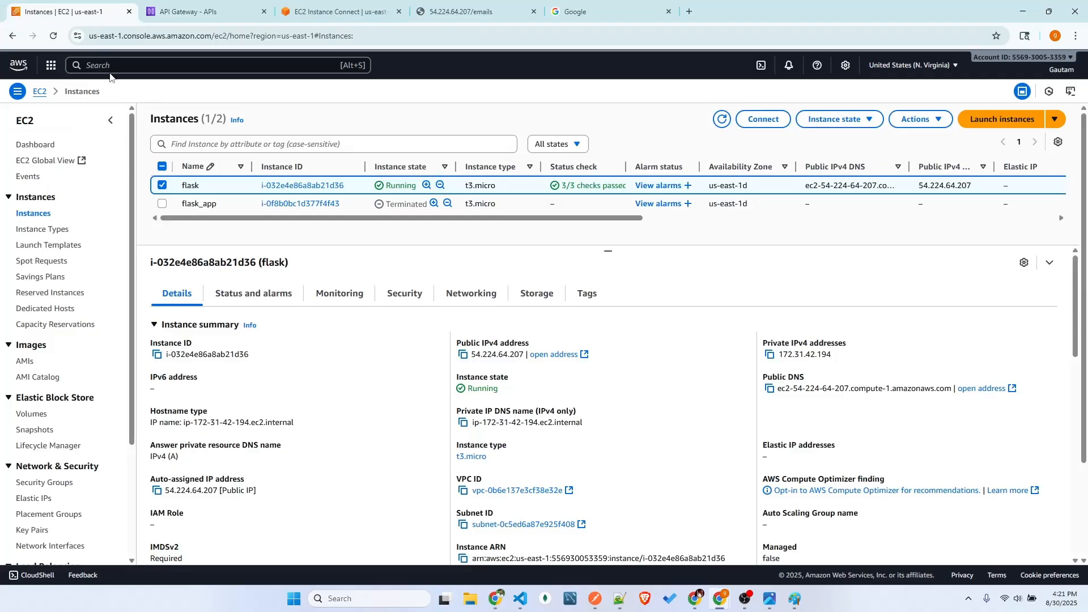
# Search the AWS services for "apig", open API Gateway and go to its list of APIs
pyautogui.write('apig')
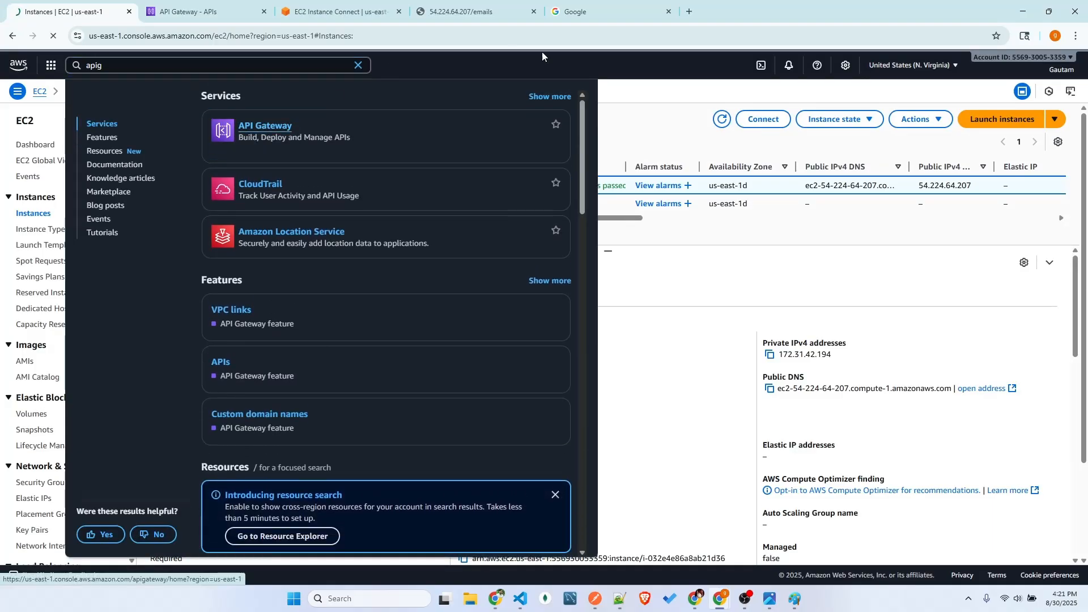
pyautogui.click(269, 137)
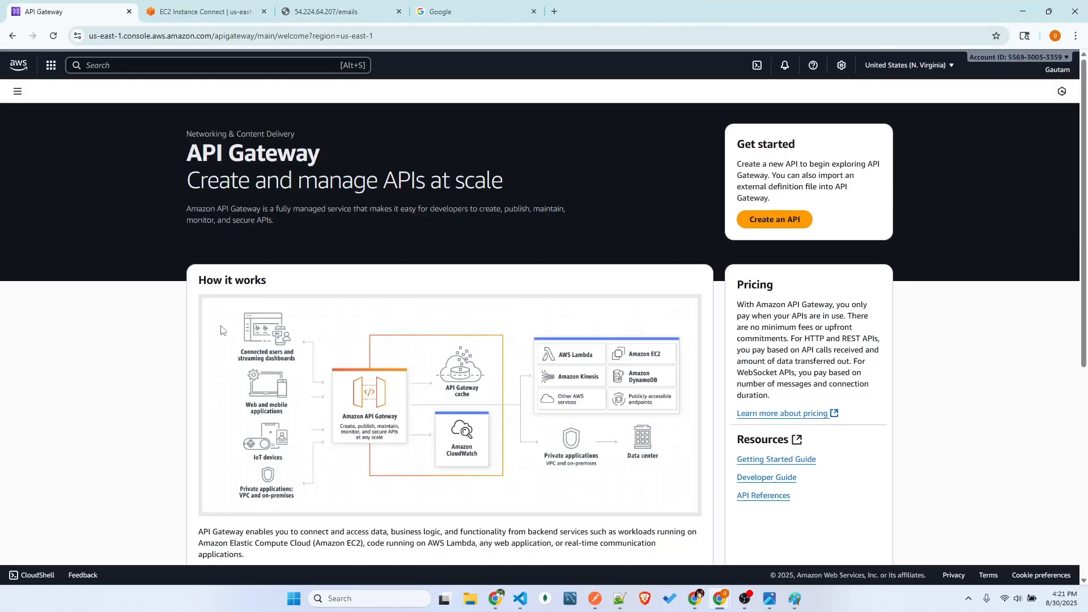
pyautogui.click(18, 91)
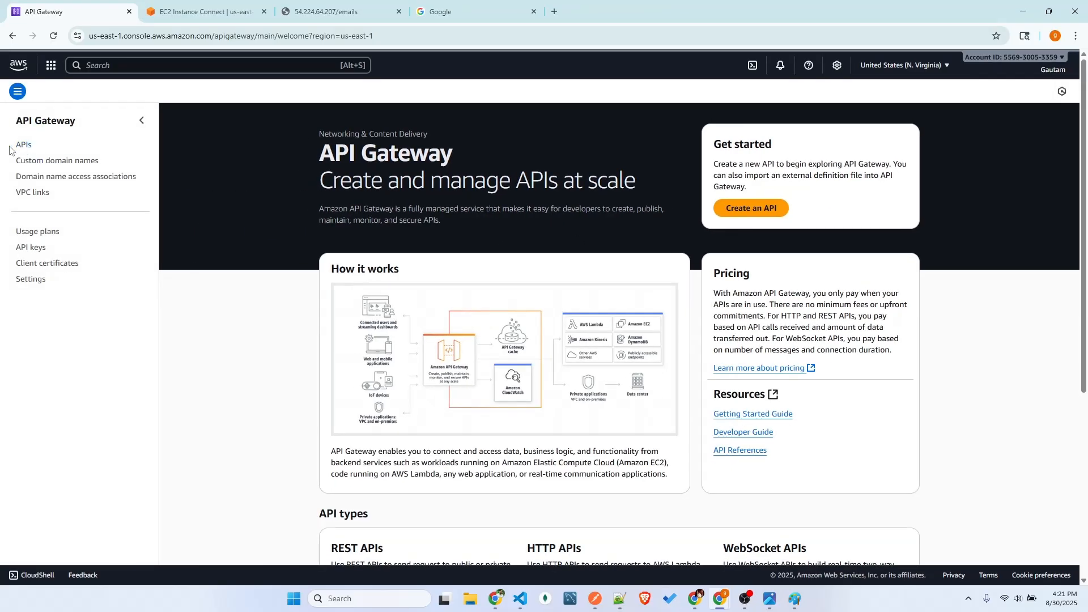
pyautogui.click(17, 146)
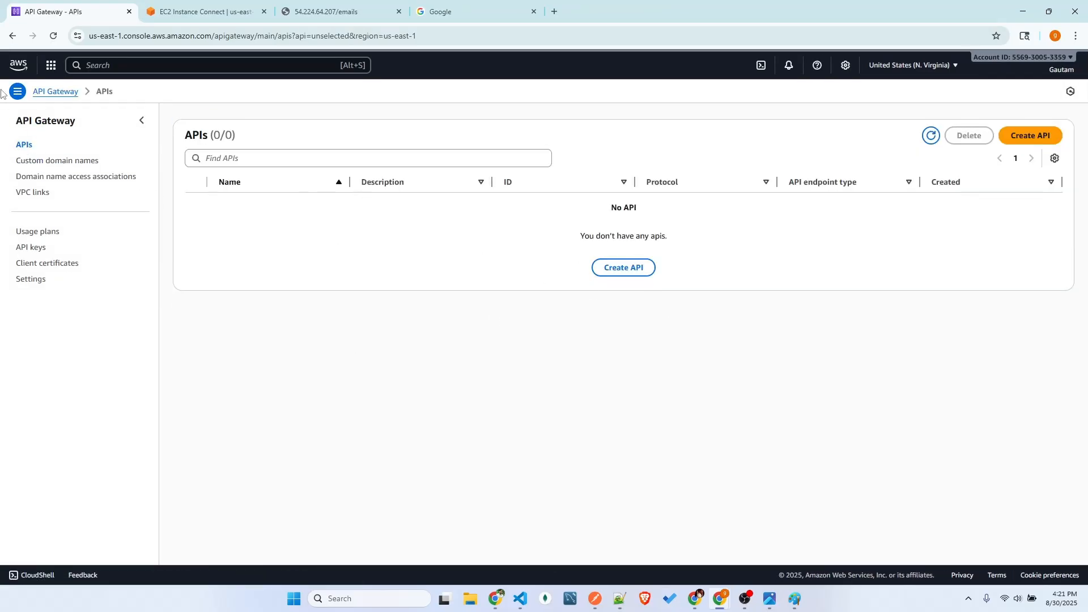
pyautogui.click(54, 92)
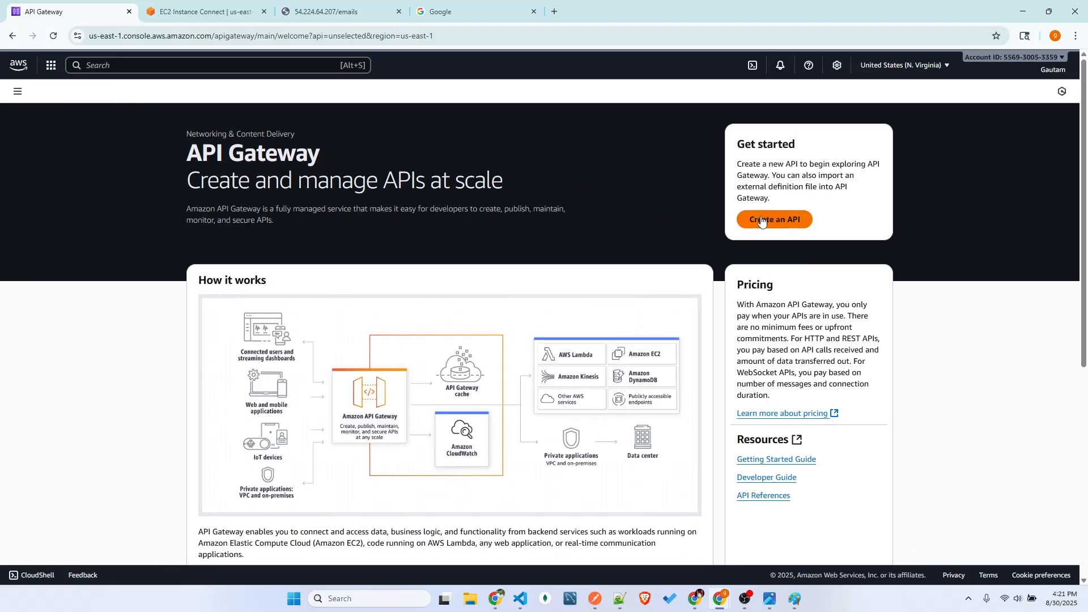
pyautogui.click(18, 92)
pyautogui.click(24, 145)
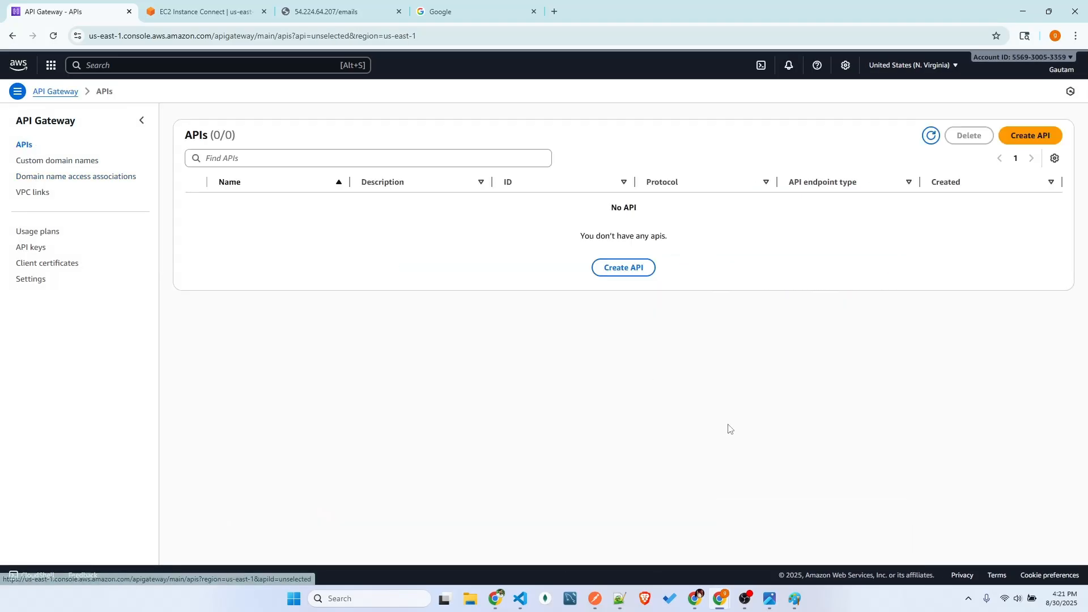
# Switch to Paint to review the APIG serverless service diagram, and return to the AWS console
pyautogui.click(795, 599)
pyautogui.scroll(8, 658, 408)
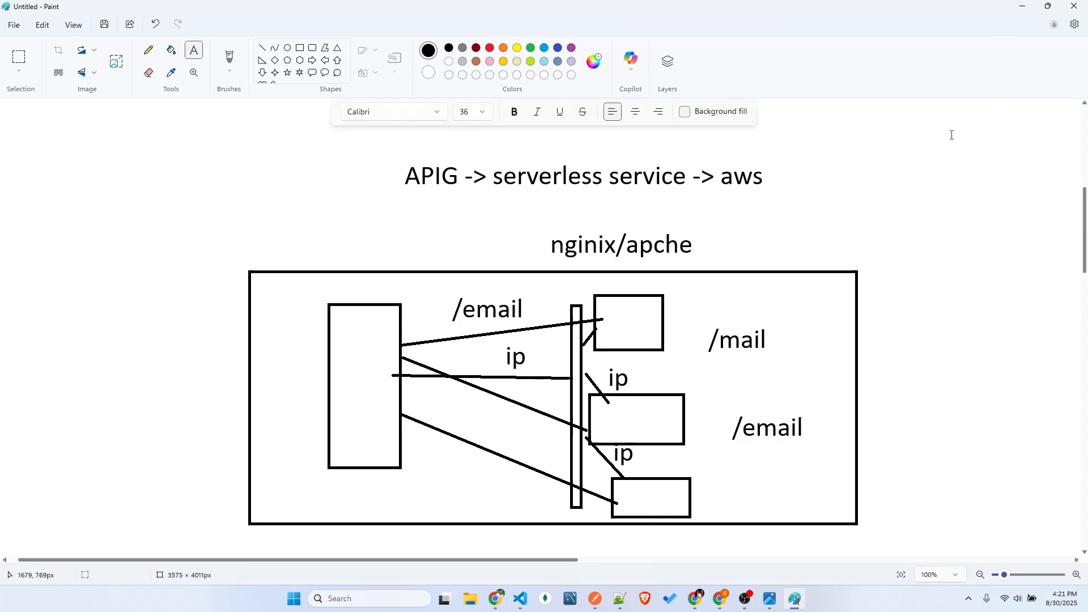
pyautogui.hotkey('alt', 'Tab')
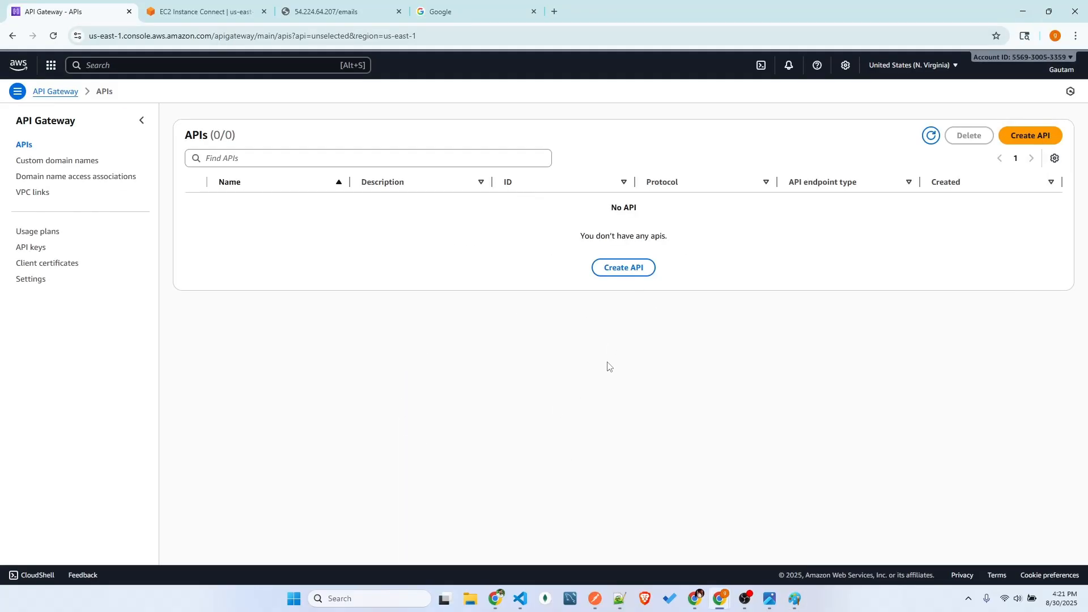
# Start creating an API and look through the available API types down to REST API Private
pyautogui.click(1030, 139)
pyautogui.scroll(-3, 357, 210)
pyautogui.scroll(3, 271, 365)
pyautogui.scroll(-3, 181, 300)
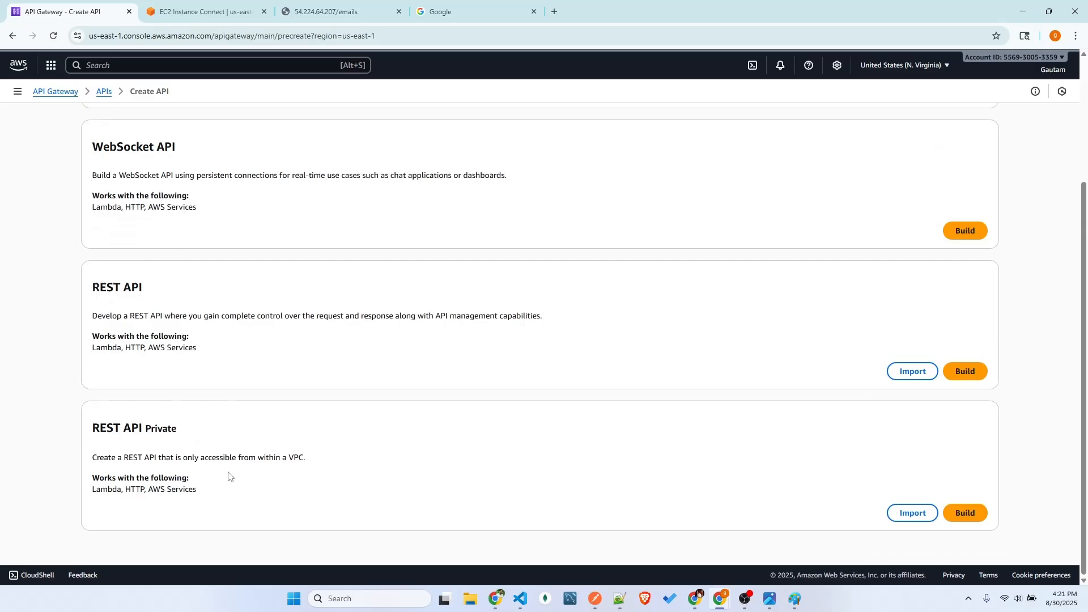
pyautogui.scroll(3, 229, 428)
pyautogui.scroll(-3, 187, 349)
# Examine the REST API type and the services it works with: Lambda, HTTP and AWS Services
pyautogui.moveTo(93, 288); pyautogui.dragTo(172, 287)
pyautogui.click(197, 325)
pyautogui.moveTo(92, 348); pyautogui.dragTo(277, 345)
pyautogui.click(295, 366)
pyautogui.moveTo(204, 347); pyautogui.dragTo(101, 347)
pyautogui.click(301, 349)
pyautogui.doubleClick(110, 351)
pyautogui.click(113, 369)
pyautogui.doubleClick(136, 350)
pyautogui.click(225, 344)
pyautogui.moveTo(146, 348)
pyautogui.mouseDown()
pyautogui.moveTo(225, 352)
pyautogui.moveTo(145, 347)
pyautogui.mouseUp()
pyautogui.click(196, 359)
pyautogui.click(213, 357)
# Start building a new REST API and name it email_apis
pyautogui.click(965, 376)
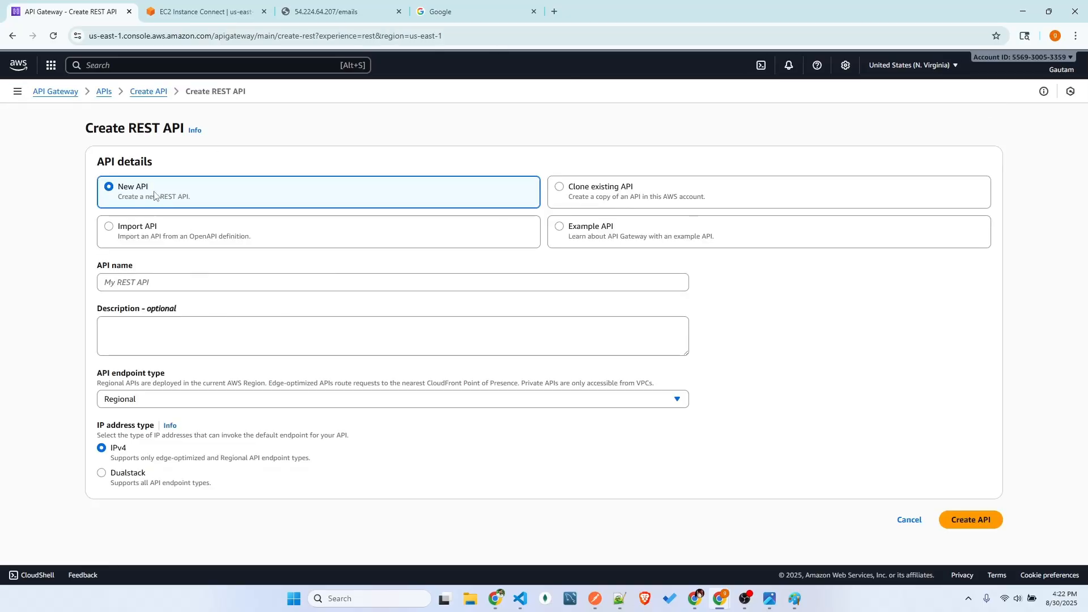
pyautogui.click(645, 276)
pyautogui.write('flask_apis')
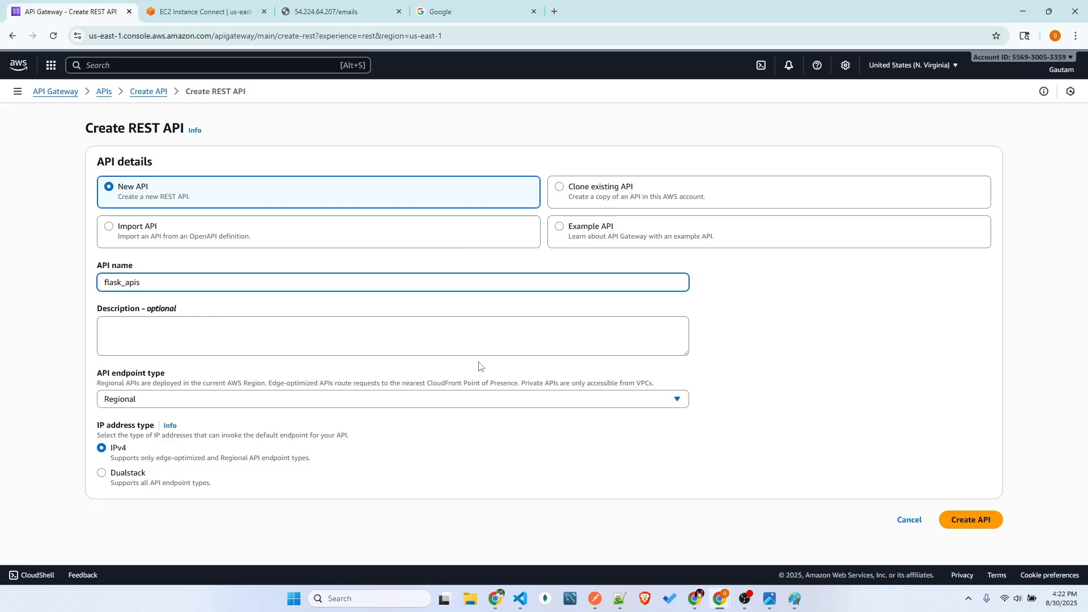
pyautogui.click(751, 299)
pyautogui.doubleClick(121, 282)
pyautogui.write('email')
pyautogui.click(729, 389)
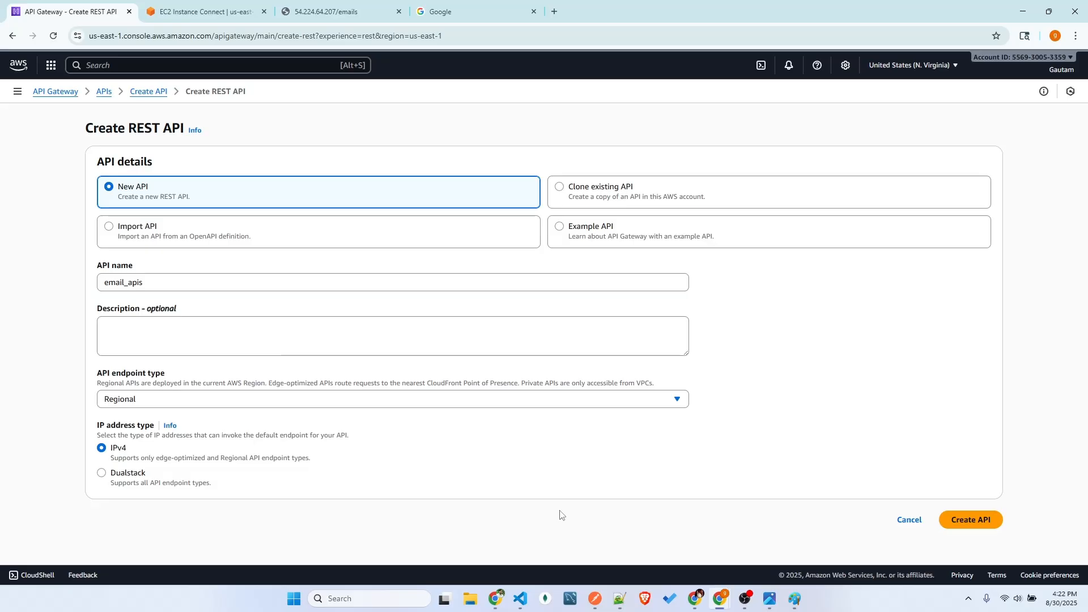
# Review the API name, the API endpoint type options and the AWS region list
pyautogui.moveTo(148, 281); pyautogui.dragTo(81, 287)
pyautogui.click(241, 297)
pyautogui.moveTo(159, 280); pyautogui.dragTo(107, 283)
pyautogui.click(161, 301)
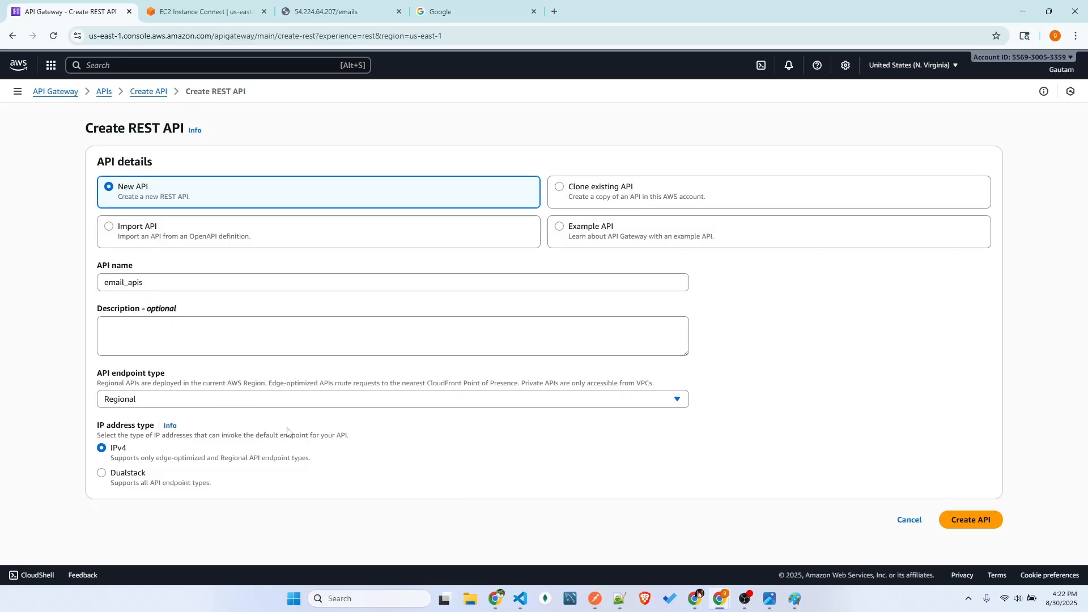
pyautogui.click(225, 404)
pyautogui.click(146, 401)
pyautogui.click(913, 66)
pyautogui.click(622, 172)
pyautogui.click(282, 402)
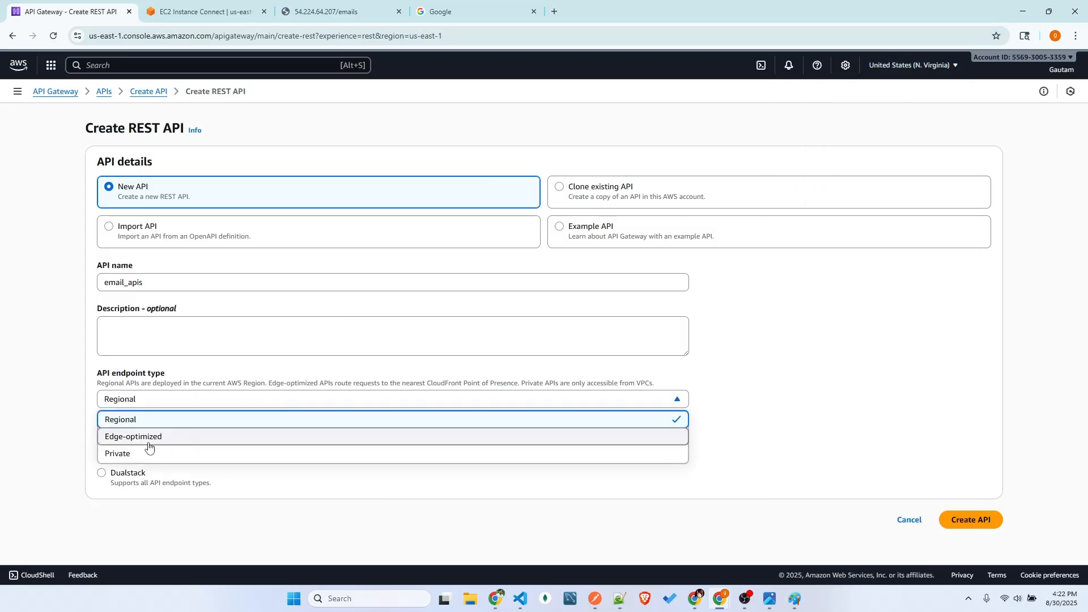
pyautogui.click(740, 398)
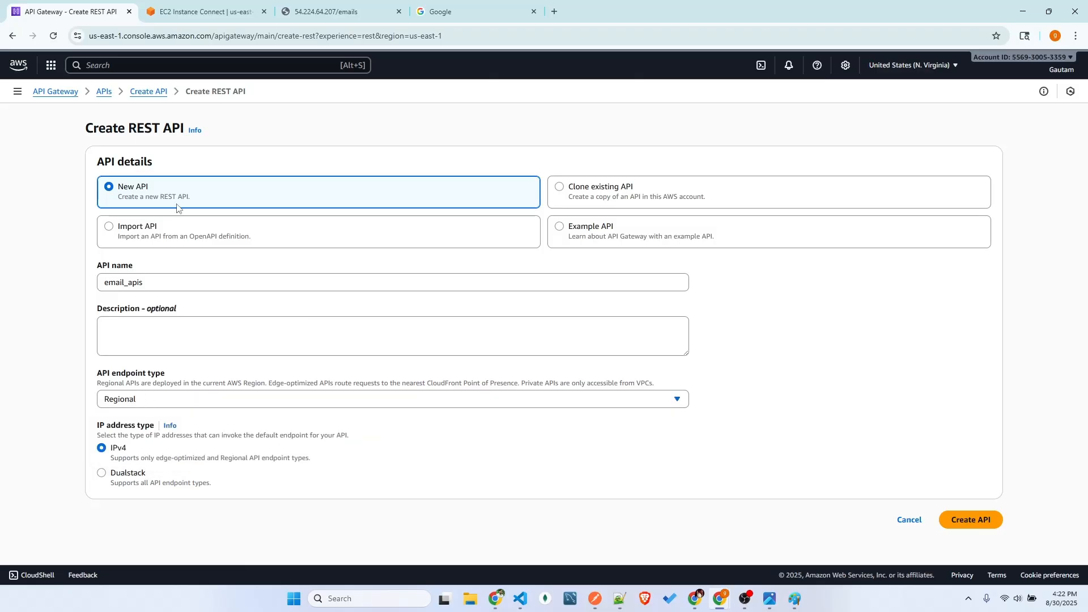
# Check the selected AWS region and create the email_apis REST API with a Regional endpoint and IPv4 addressing
pyautogui.click(915, 65)
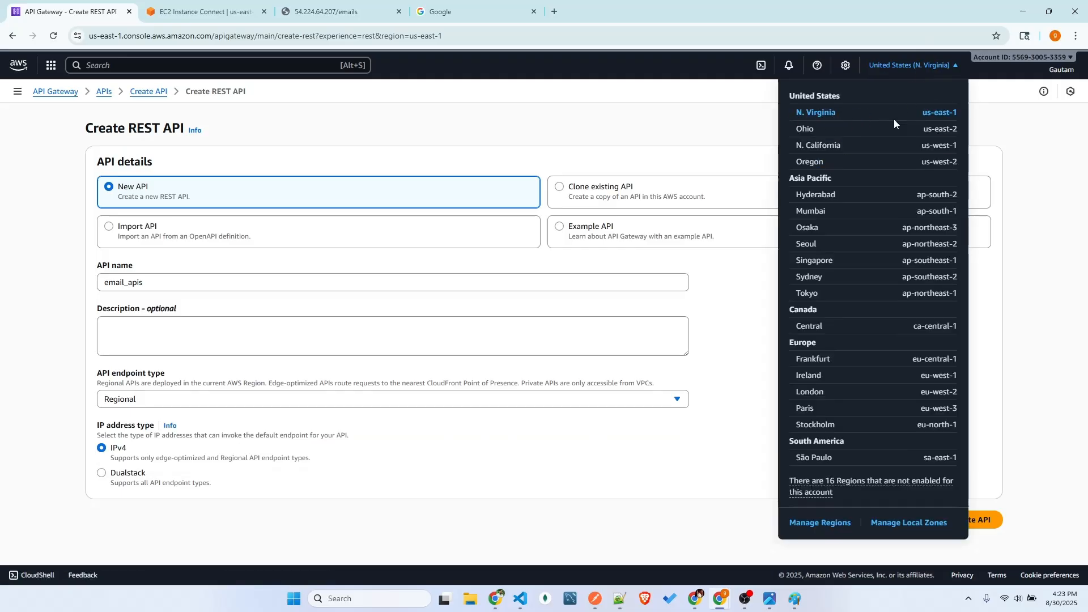
pyautogui.click(968, 194)
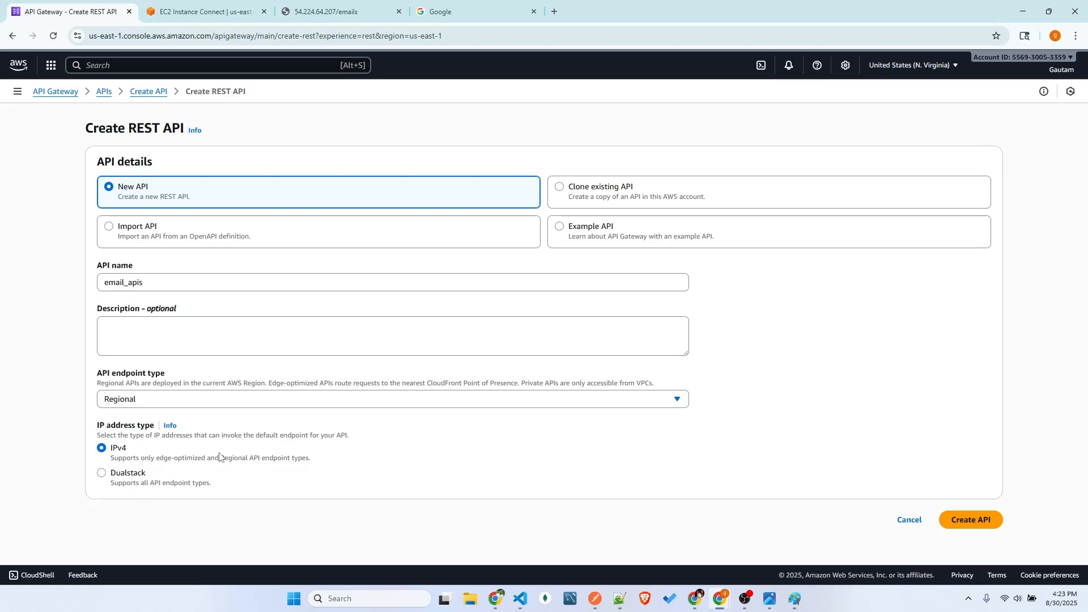
pyautogui.click(985, 525)
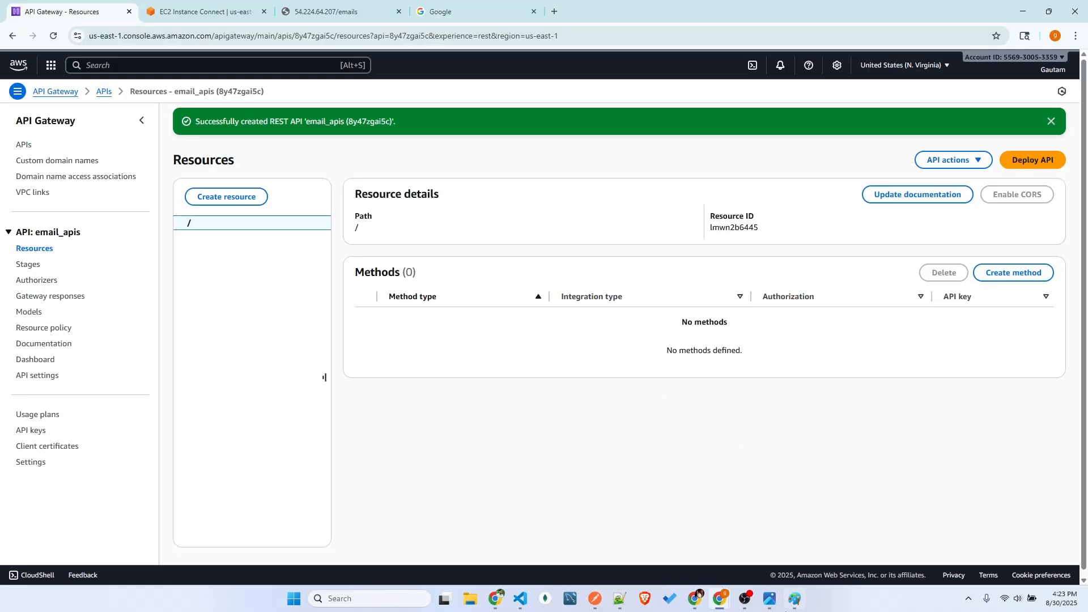
# Switch to Paint to review the small boxes and their /mail and /email paths, and return to the AWS console
pyautogui.click(794, 599)
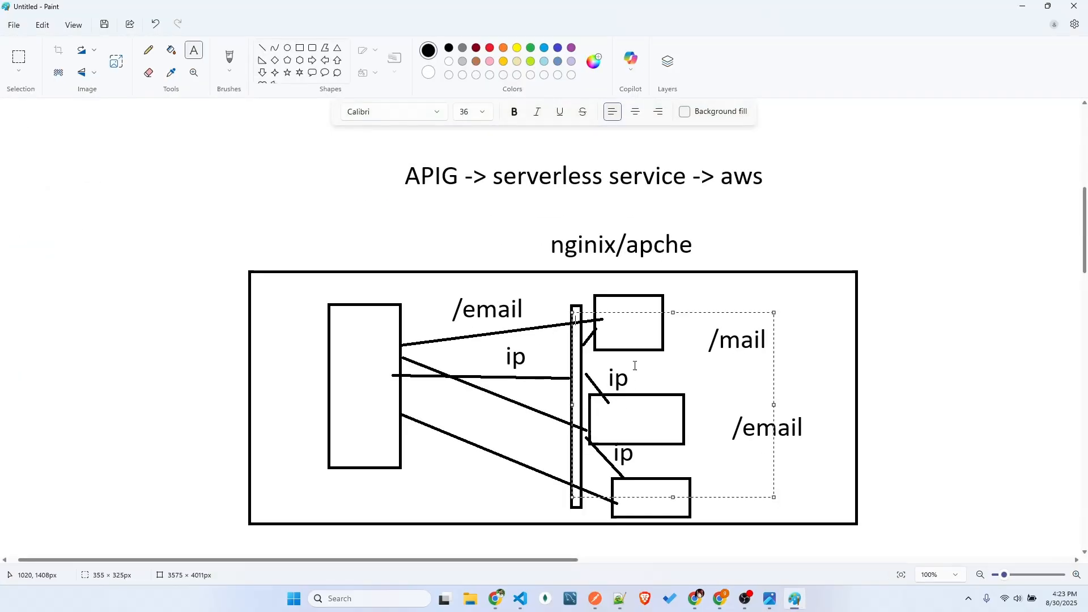
pyautogui.click(623, 296)
pyautogui.moveTo(586, 295); pyautogui.dragTo(703, 515)
pyautogui.click(884, 446)
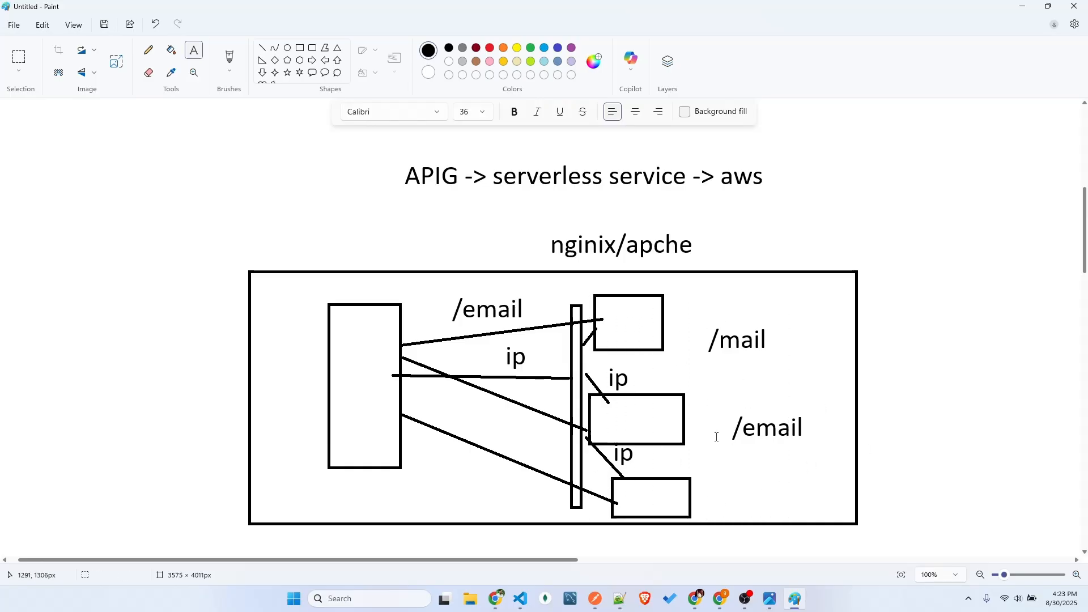
pyautogui.moveTo(597, 296); pyautogui.dragTo(799, 354)
pyautogui.click(703, 385)
pyautogui.click(1023, 6)
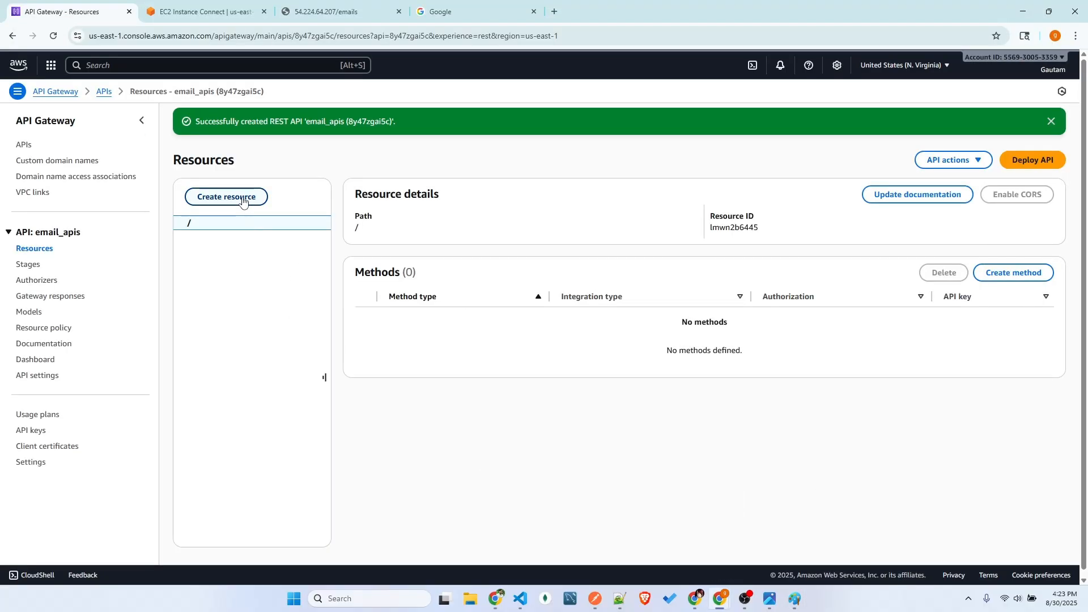
pyautogui.click(795, 599)
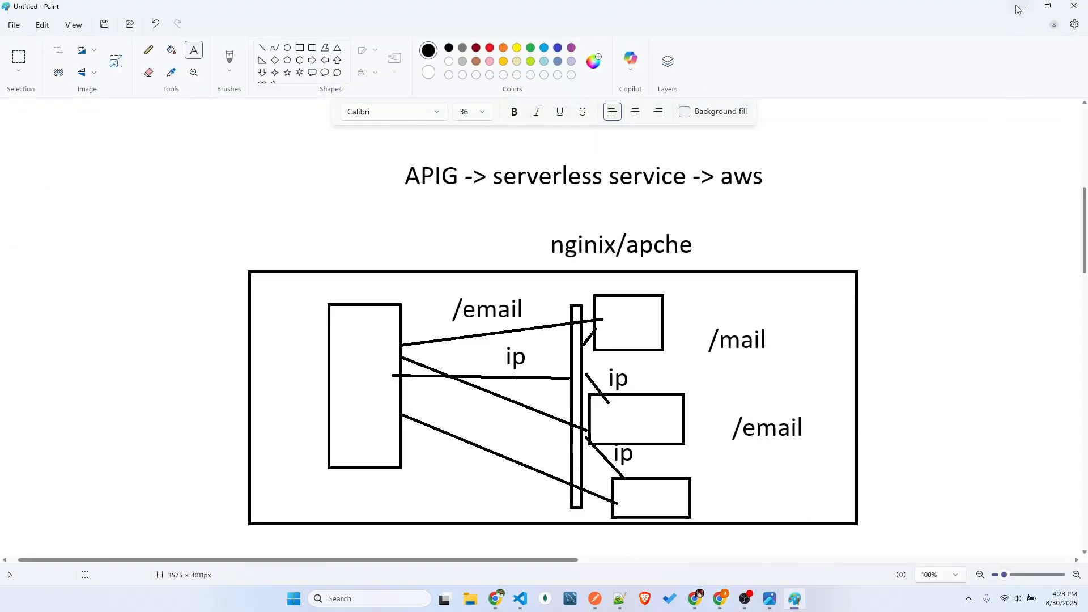
pyautogui.hotkey('alt', 'Tab')
# Start a new resource under the path / and name it emails
pyautogui.click(245, 200)
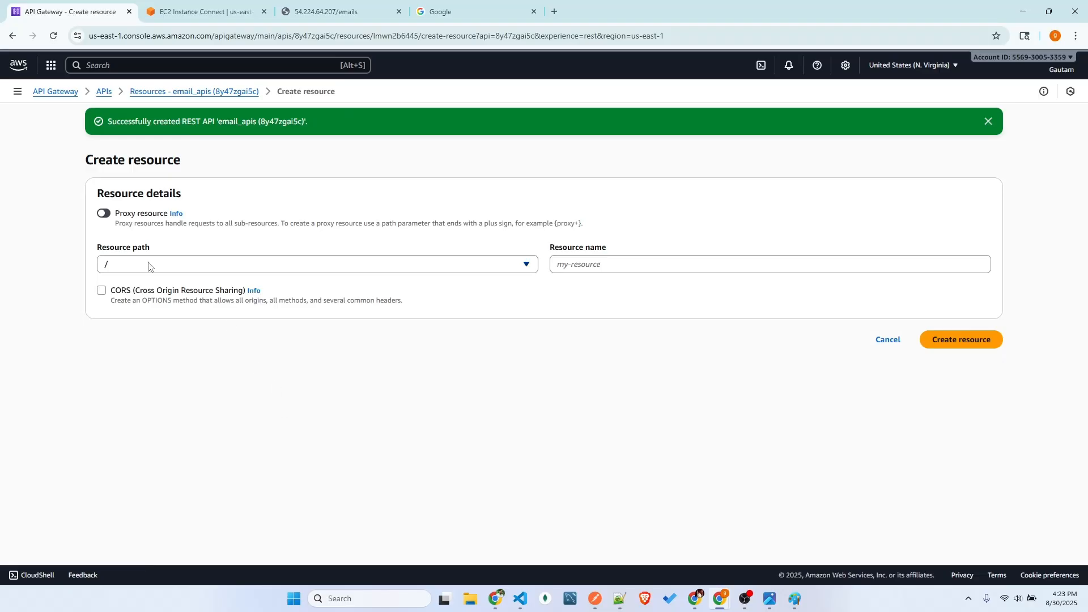
pyautogui.moveTo(96, 254); pyautogui.dragTo(177, 248)
pyautogui.click(179, 251)
pyautogui.click(655, 268)
pyautogui.write('emails')
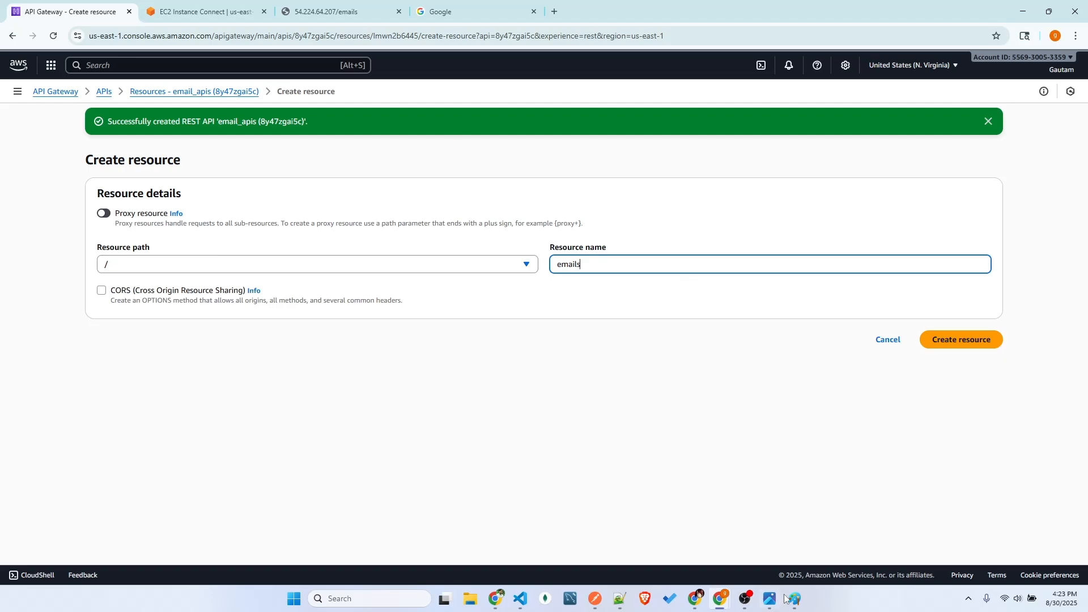
pyautogui.click(793, 599)
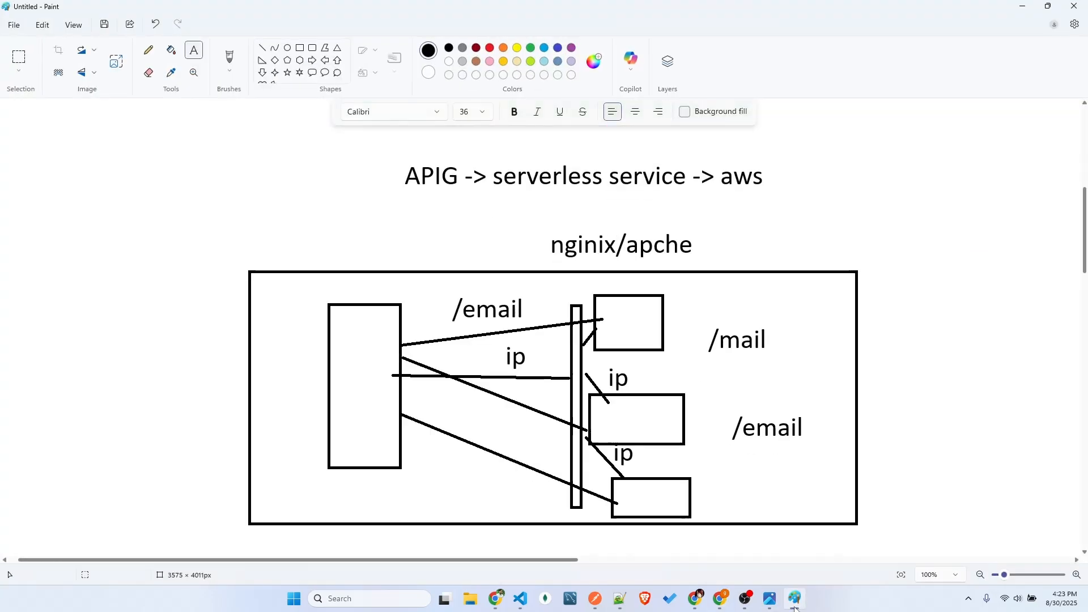
pyautogui.click(793, 599)
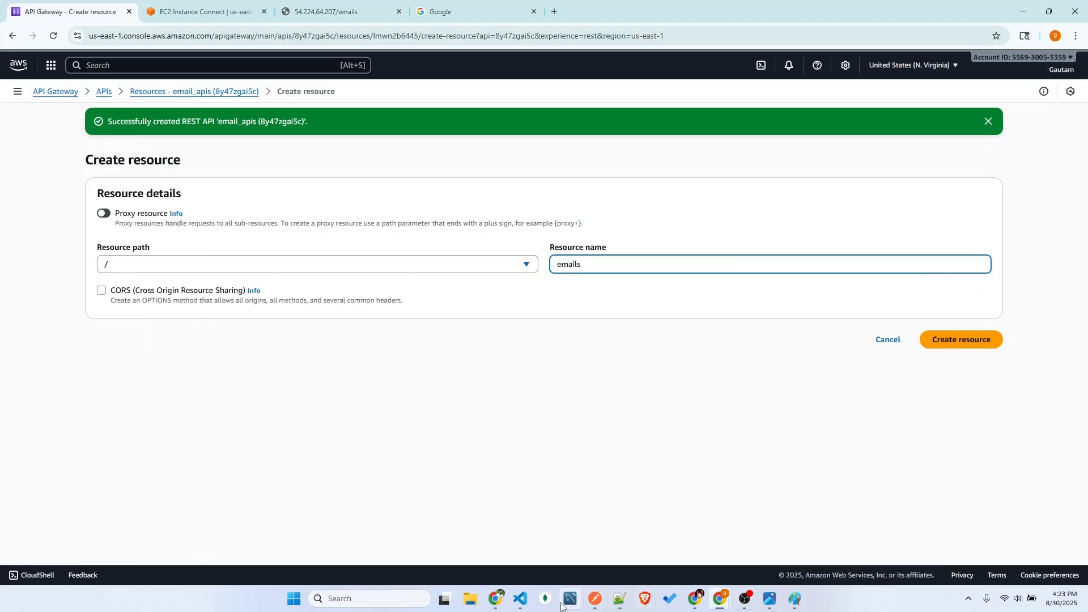
# Switch to Postman to check the path in the GET Emails request URL against the resource name in the console
pyautogui.click(595, 599)
pyautogui.moveTo(401, 96); pyautogui.dragTo(357, 94)
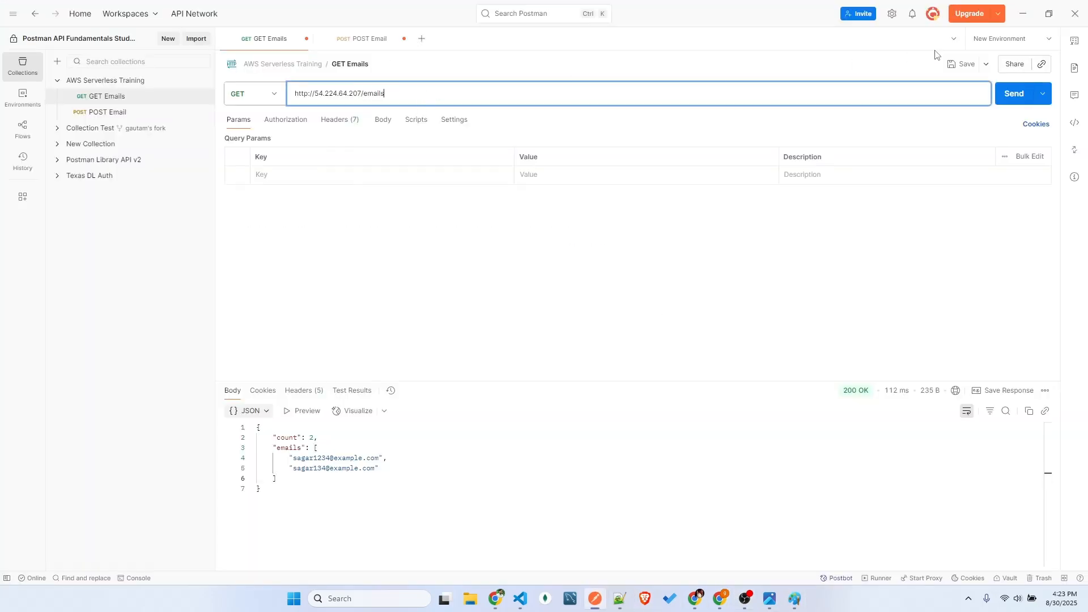
pyautogui.click(1023, 13)
pyautogui.doubleClick(584, 257)
pyautogui.click(563, 344)
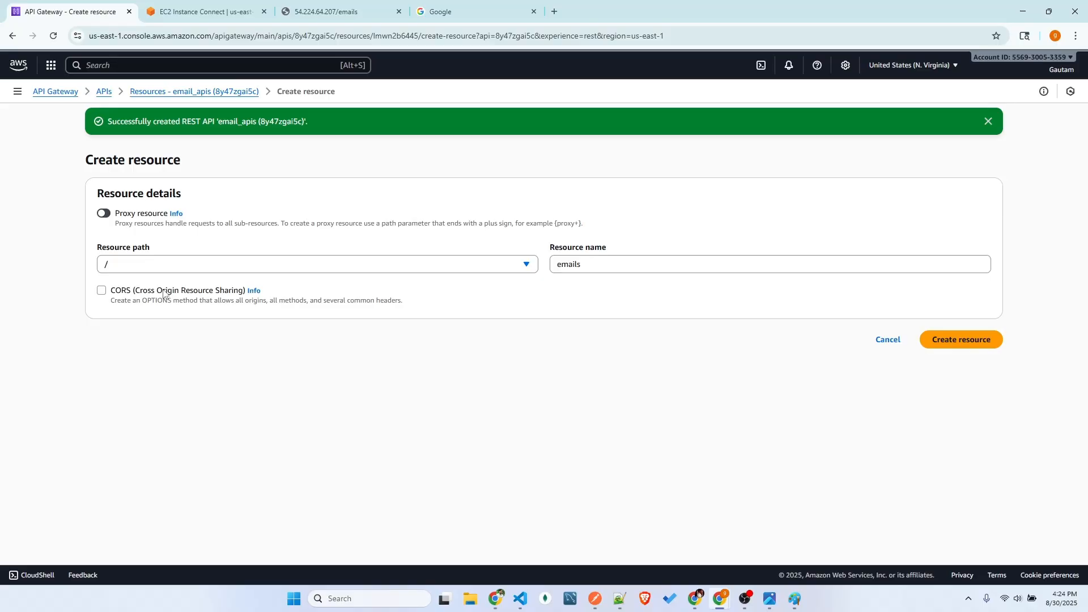
# Enable CORS for the emails resource and create it
pyautogui.click(138, 292)
pyautogui.moveTo(127, 301); pyautogui.dragTo(371, 317)
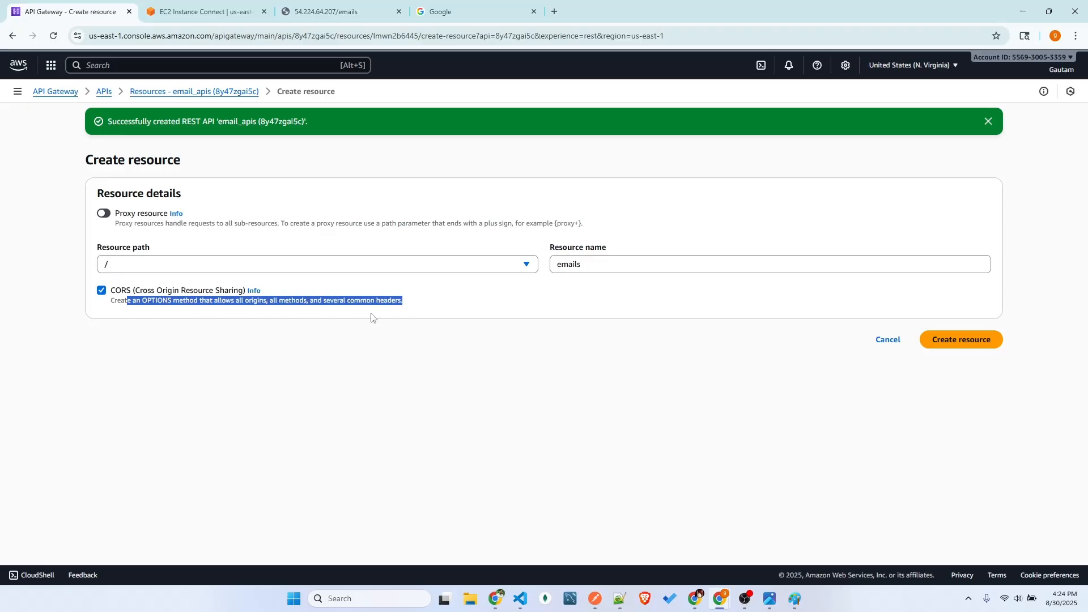
pyautogui.doubleClick(158, 305)
pyautogui.click(162, 306)
pyautogui.click(160, 307)
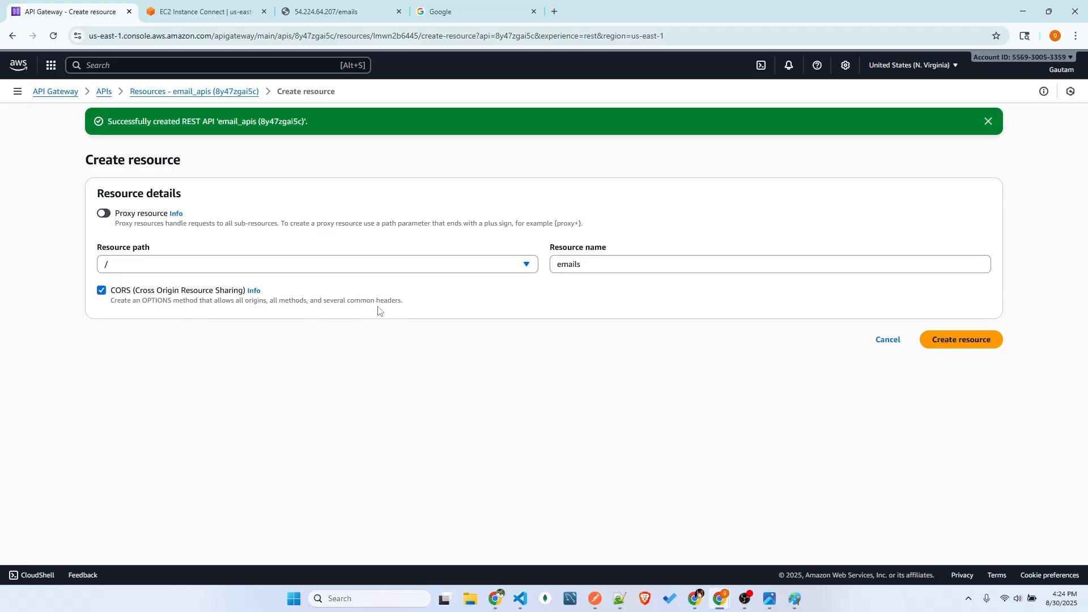
pyautogui.click(972, 346)
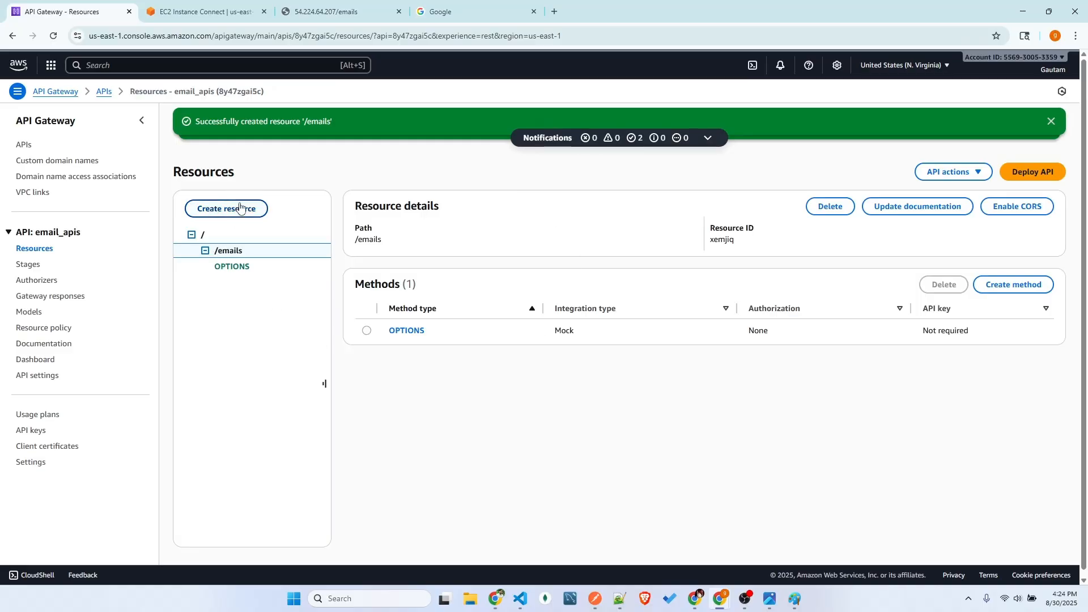
# Switch to Paint to examine how the /email and ip routes link the boxes, and return to the AWS console
pyautogui.click(795, 599)
pyautogui.moveTo(585, 383); pyautogui.dragTo(783, 453)
pyautogui.click(546, 349)
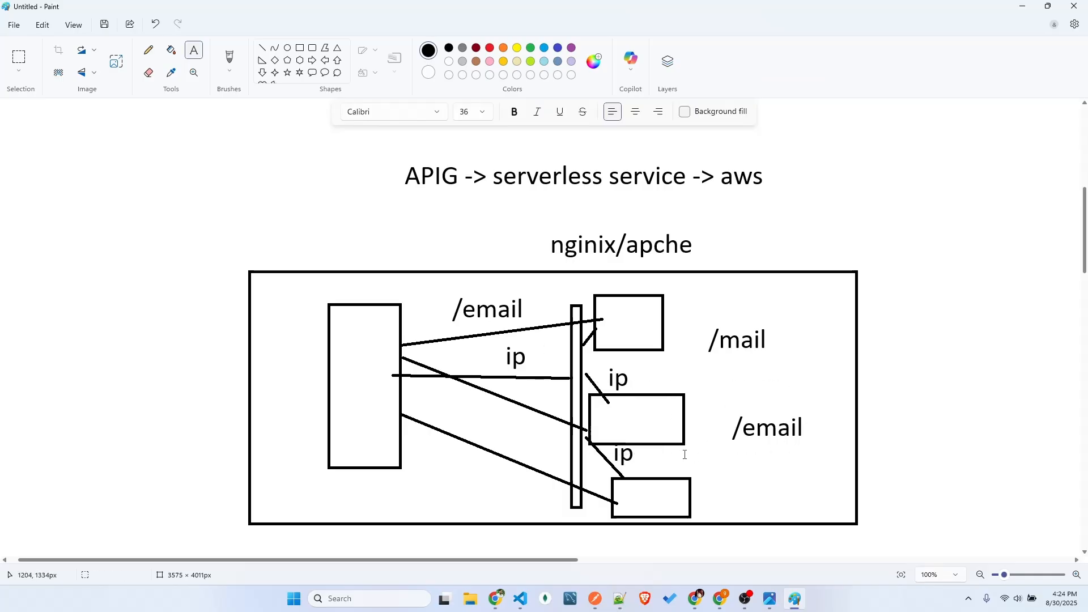
pyautogui.moveTo(445, 294); pyautogui.dragTo(703, 383)
pyautogui.click(507, 346)
pyautogui.click(592, 411)
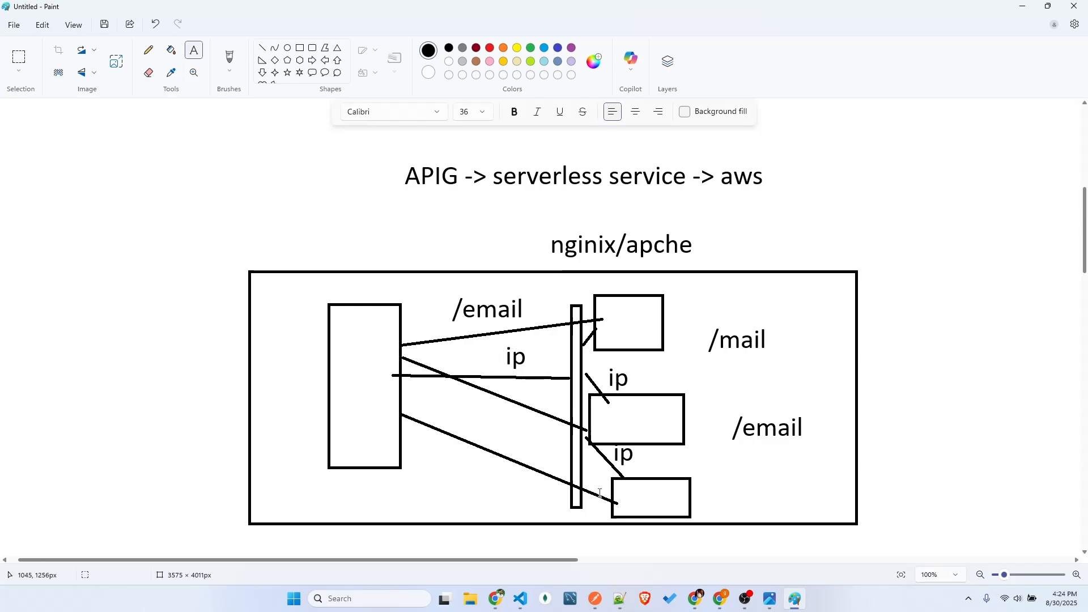
pyautogui.moveTo(444, 299); pyautogui.dragTo(647, 330)
pyautogui.click(437, 280)
pyautogui.moveTo(442, 296); pyautogui.dragTo(536, 328)
pyautogui.click(645, 486)
pyautogui.moveTo(672, 399); pyautogui.dragTo(809, 445)
pyautogui.click(788, 514)
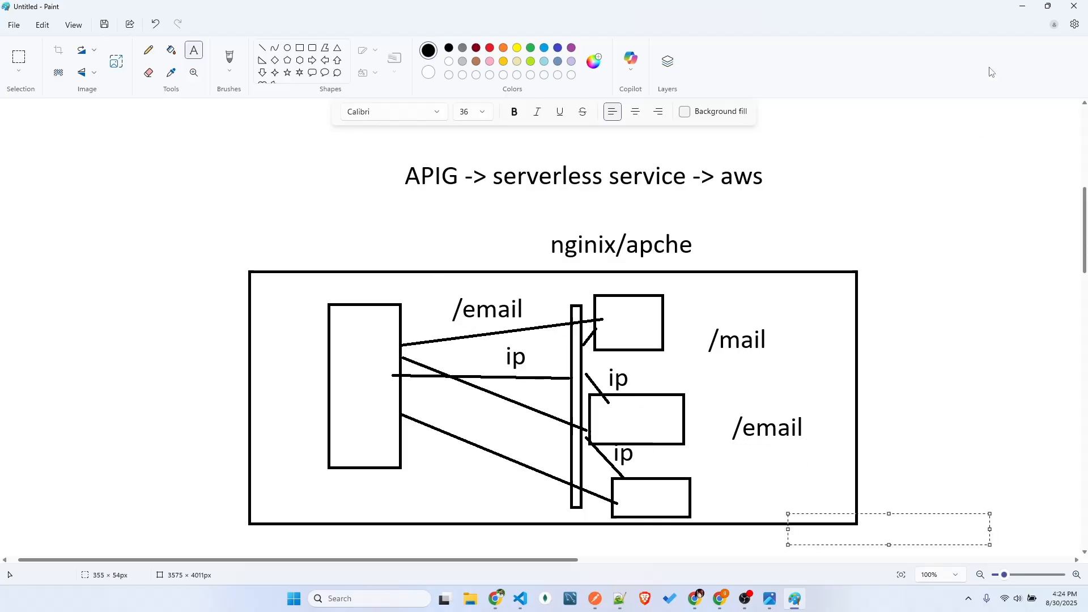
pyautogui.moveTo(433, 299); pyautogui.dragTo(542, 321)
pyautogui.click(669, 244)
pyautogui.click(1023, 6)
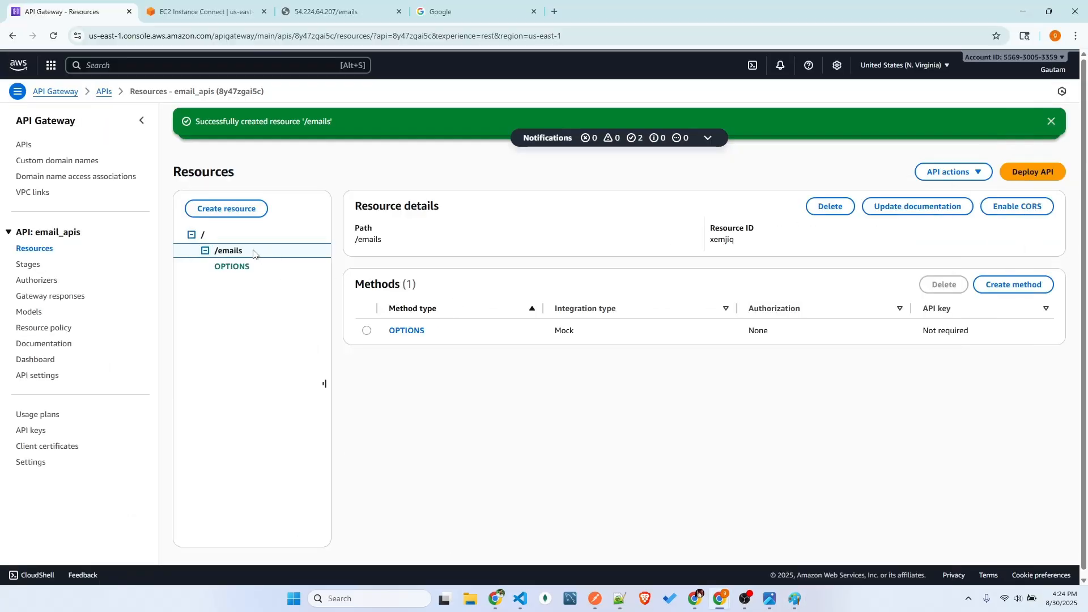
# Start a new method on the /emails resource with method type GET and integration type HTTP
pyautogui.click(1011, 285)
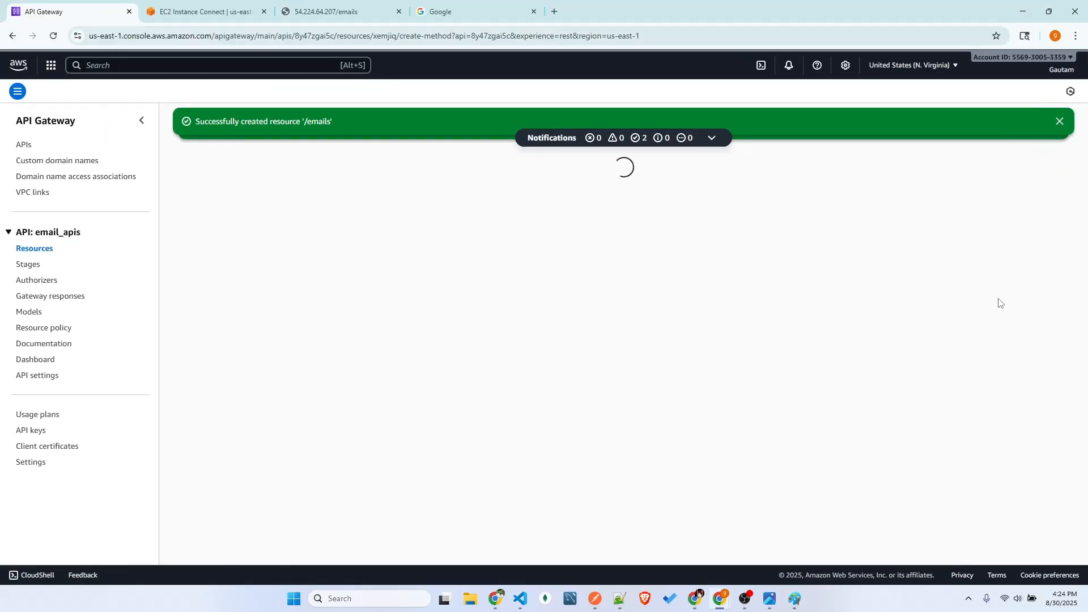
pyautogui.click(176, 241)
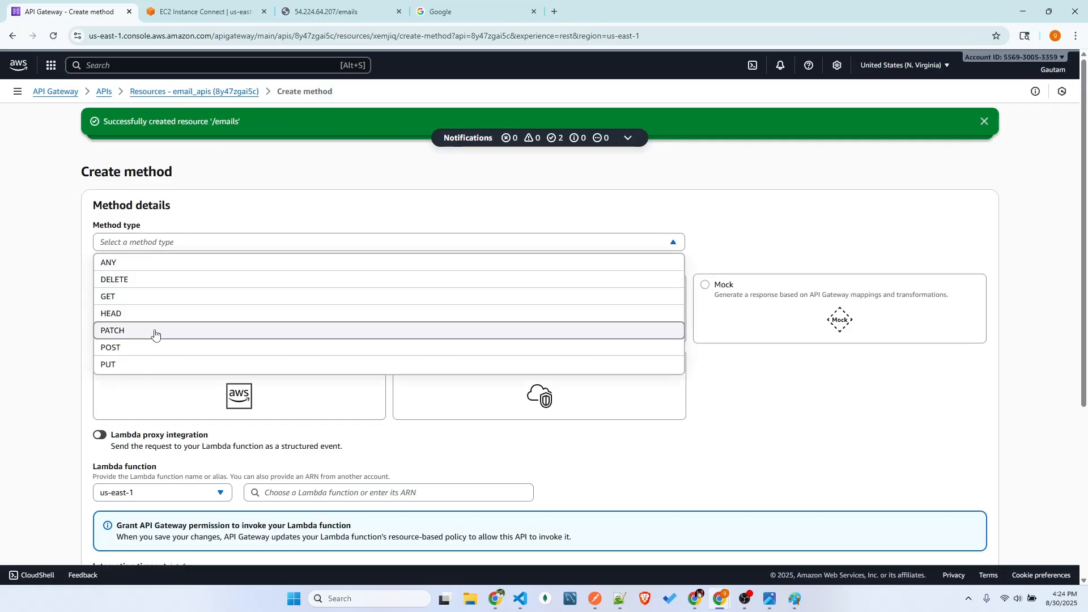
pyautogui.click(149, 294)
pyautogui.scroll(-2, 406, 398)
pyautogui.scroll(1, 143, 222)
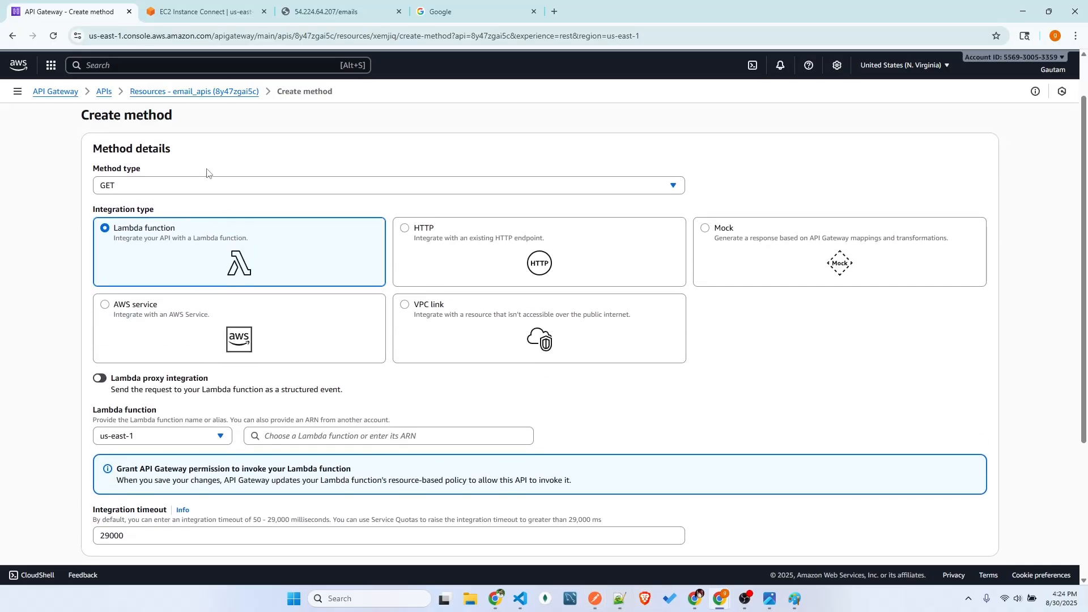
pyautogui.click(453, 246)
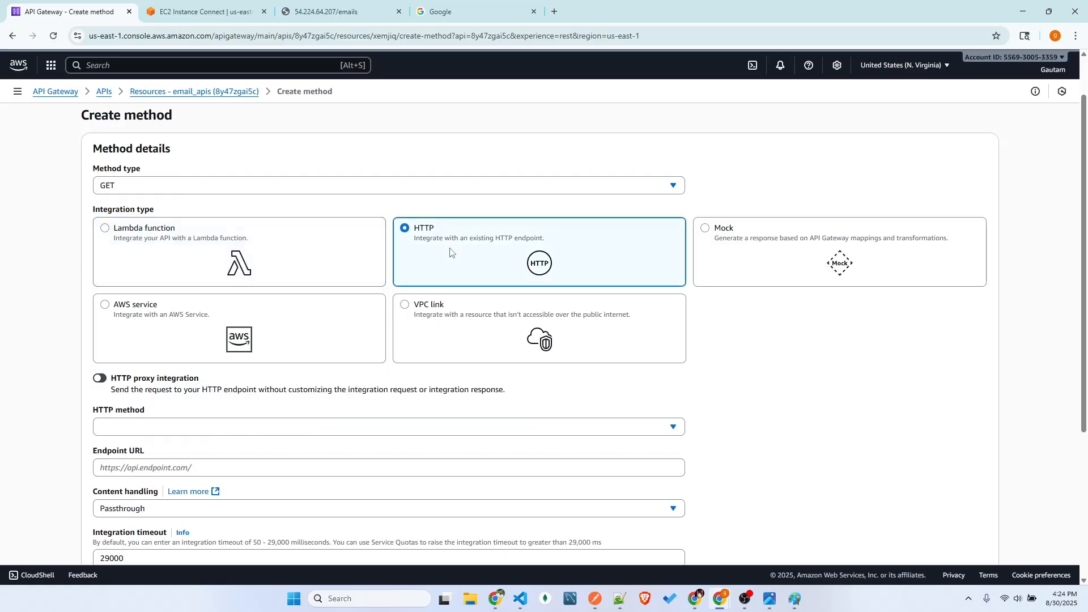
pyautogui.scroll(-1, 403, 230)
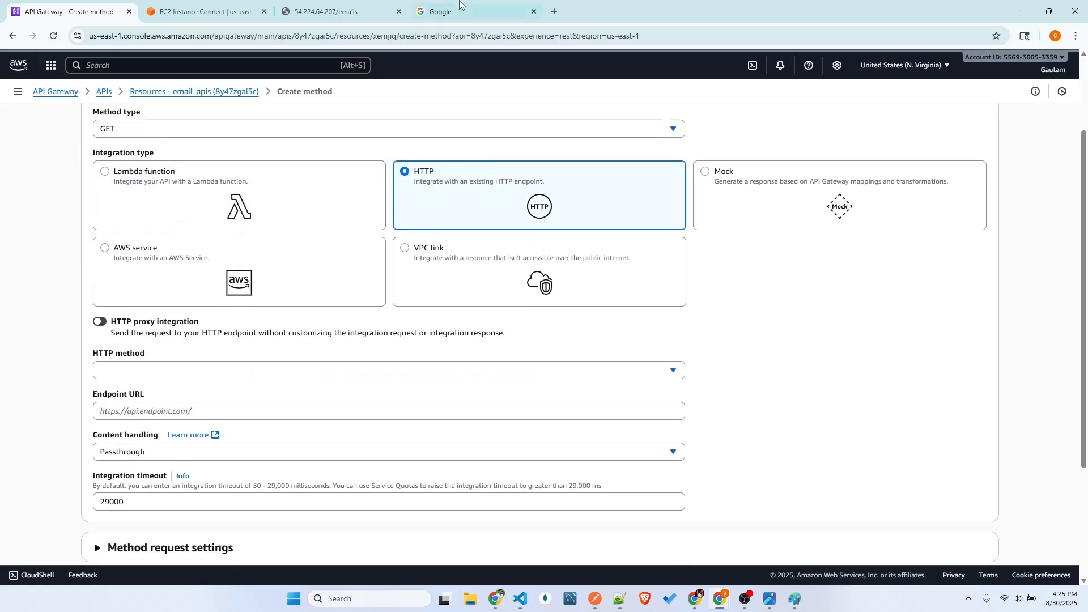
# Check the EC2 Instance Connect session, return to the method form and set its HTTP method to GET
pyautogui.click(340, 11)
pyautogui.click(196, 8)
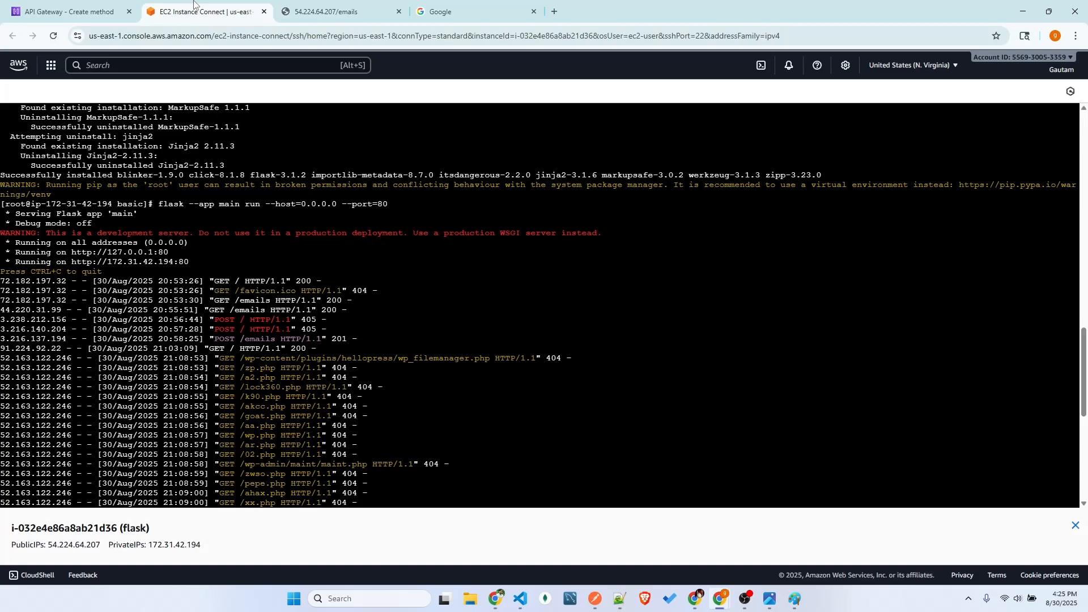
pyautogui.click(70, 10)
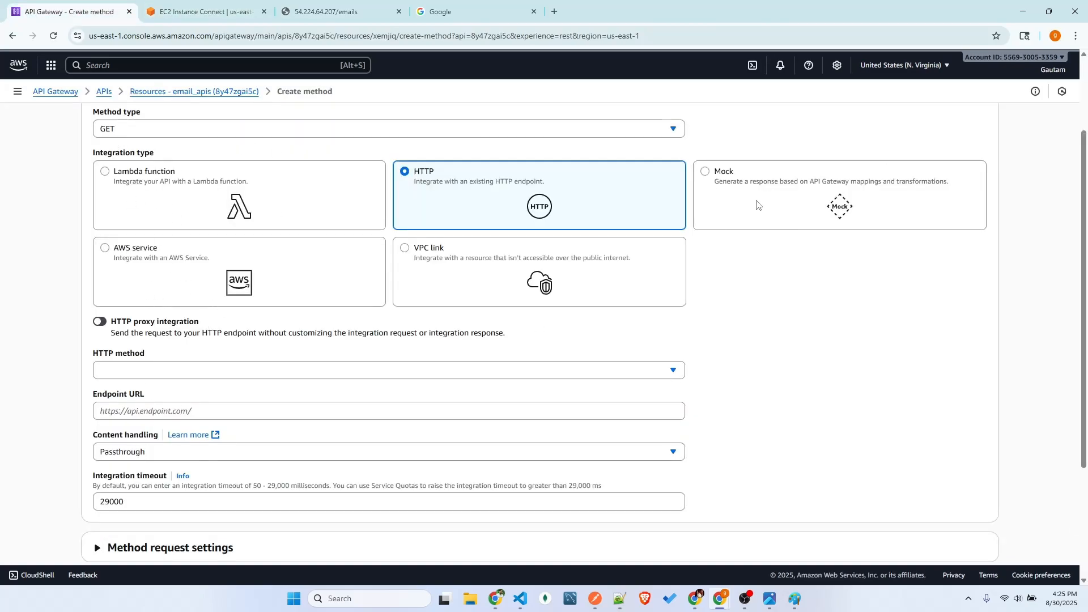
pyautogui.scroll(-1, 454, 192)
pyautogui.scroll(-3, 454, 192)
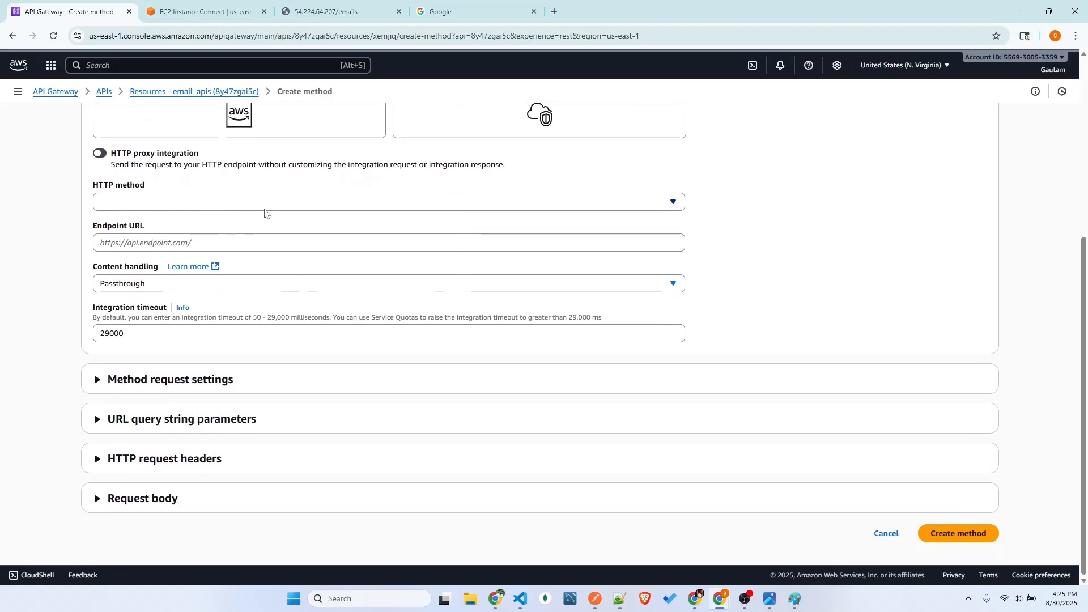
pyautogui.click(151, 204)
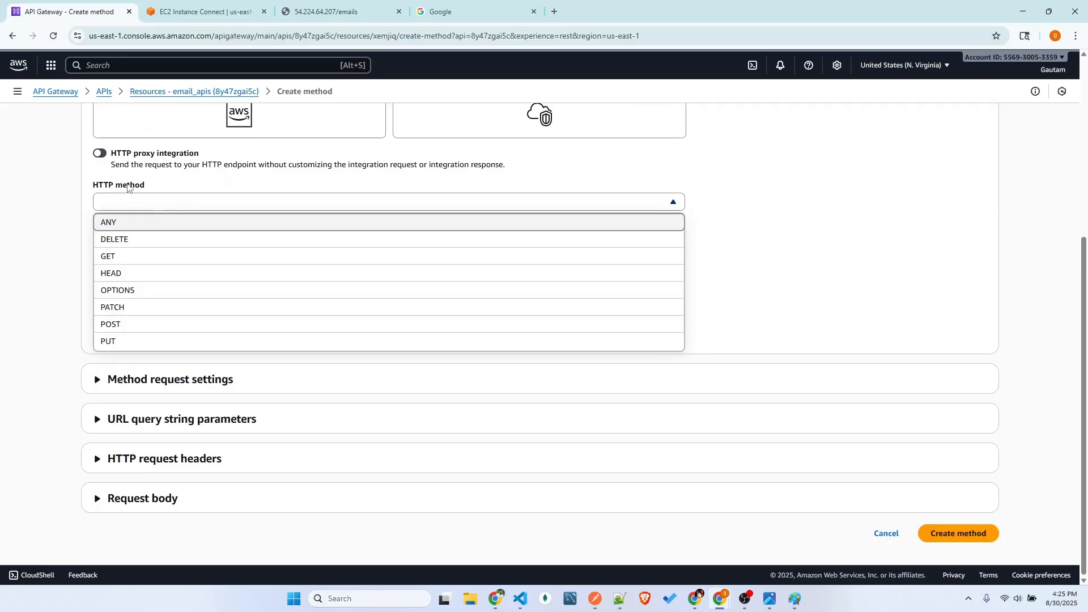
pyautogui.click(142, 258)
pyautogui.click(210, 249)
pyautogui.click(330, 7)
pyautogui.click(210, 38)
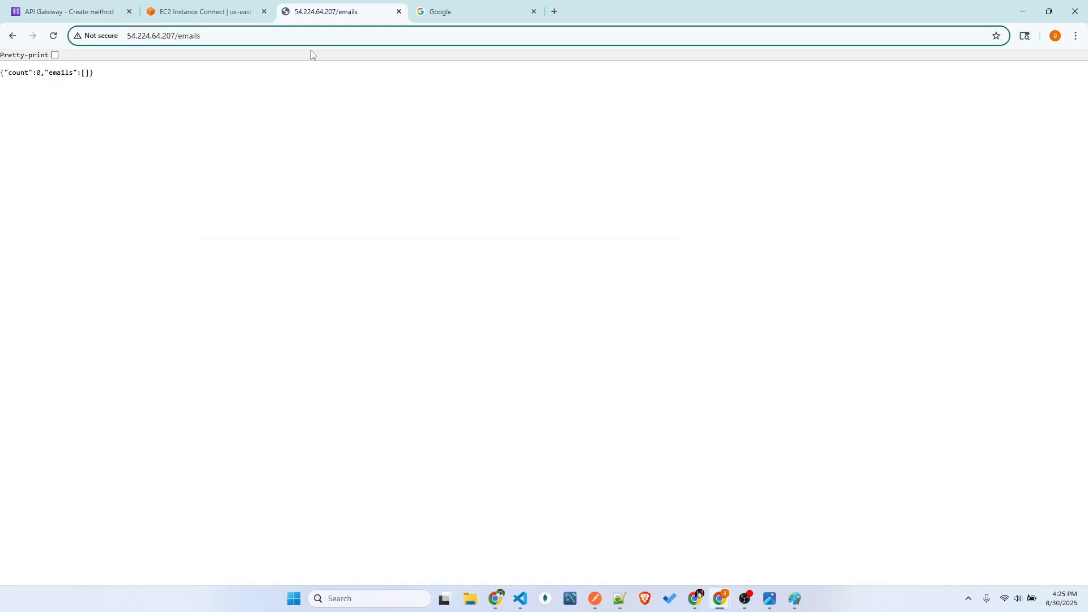
pyautogui.hotkey('ctrl', 'a')
pyautogui.hotkey('ctrl', 'c')
pyautogui.click(595, 599)
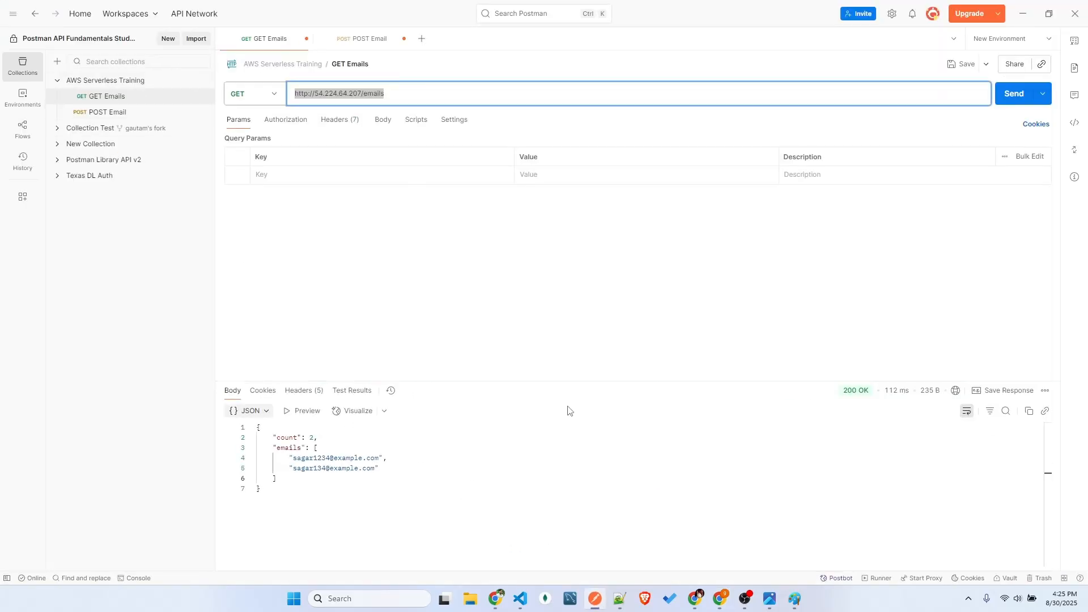
pyautogui.hotkey('alt', 'Tab')
pyautogui.click(177, 10)
pyautogui.click(108, 11)
pyautogui.hotkey('ctrl', 'v')
pyautogui.scroll(1, 277, 245)
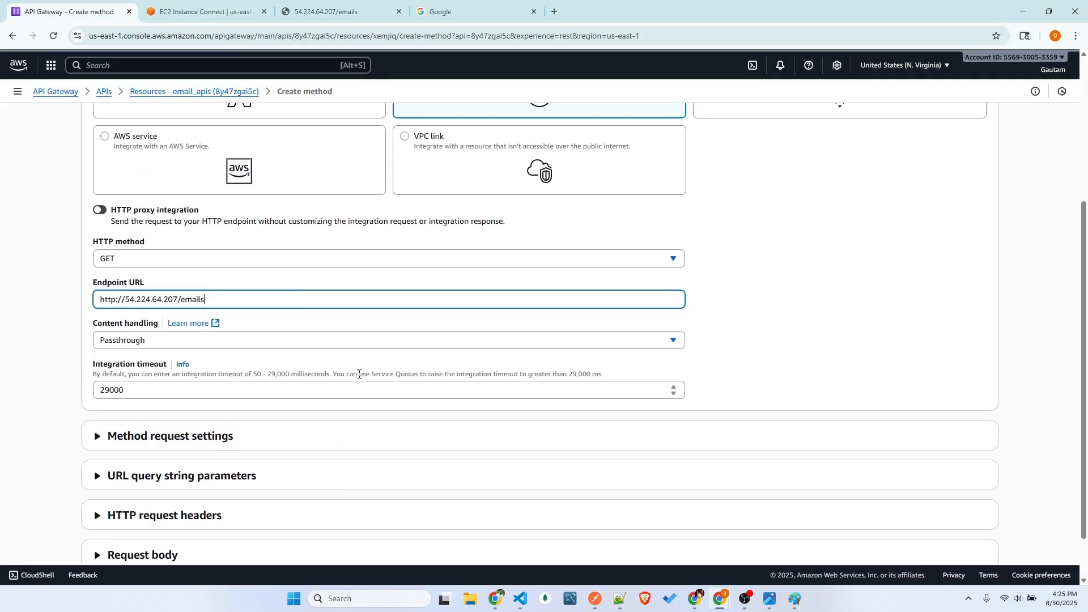
# Switch to Paint and draw a tall narrow bar and a box about 222 × 122 px in the blank area below the diagram
pyautogui.click(796, 599)
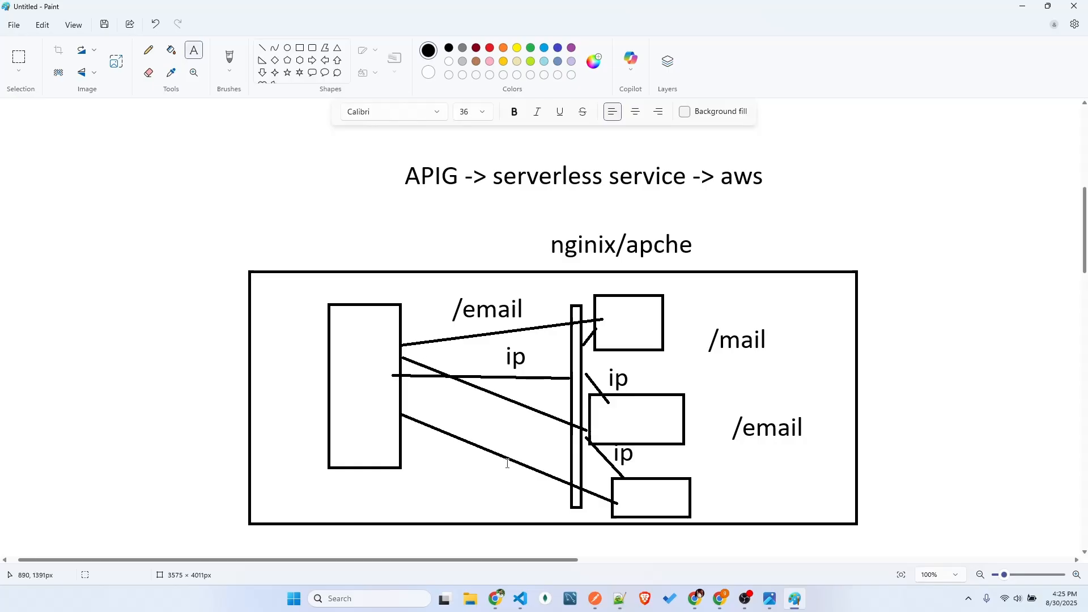
pyautogui.scroll(-5, 506, 487)
pyautogui.click(301, 48)
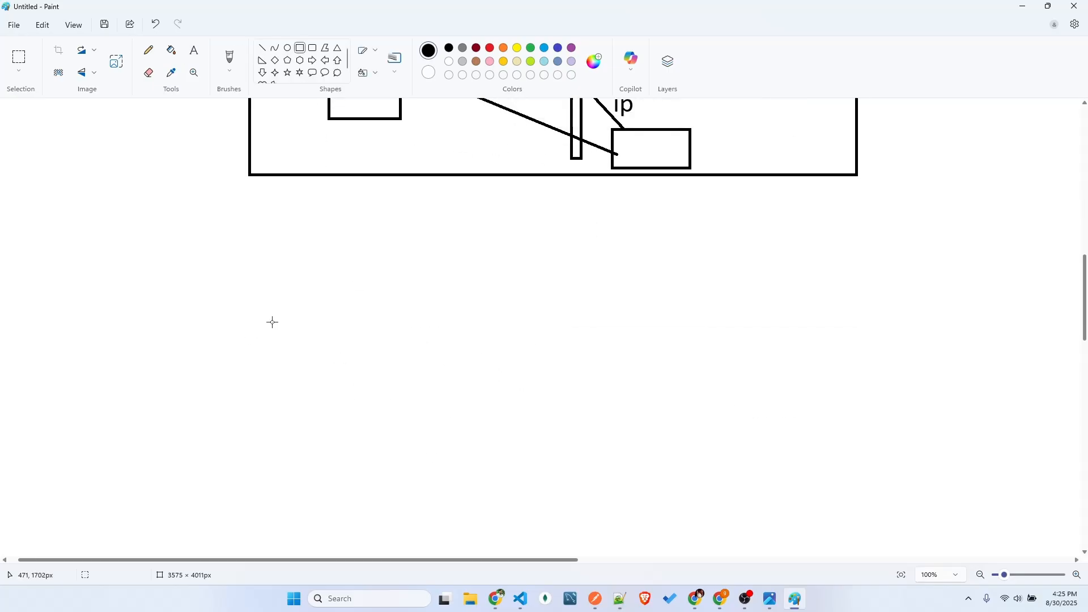
pyautogui.moveTo(401, 304); pyautogui.dragTo(436, 549)
pyautogui.moveTo(606, 312); pyautogui.dragTo(734, 381)
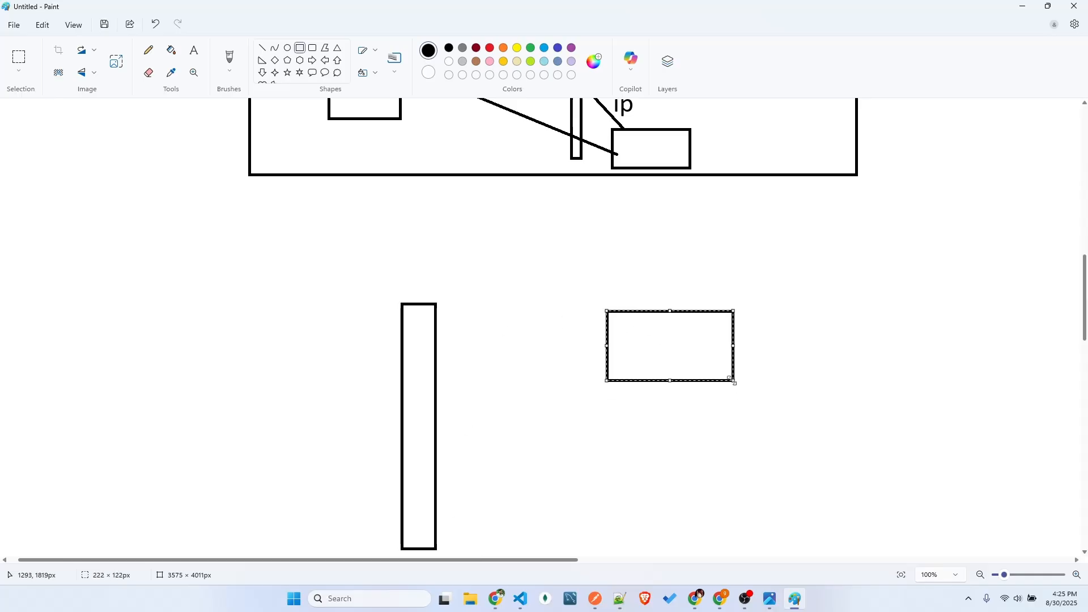
# Draw a line leading into the tall bar, another from the bar to the box, and a small narrow rectangle inside the box
pyautogui.scroll(-1, 416, 304)
pyautogui.click(261, 49)
pyautogui.moveTo(114, 338)
pyautogui.mouseDown()
pyautogui.moveTo(401, 338)
pyautogui.moveTo(609, 281)
pyautogui.mouseUp()
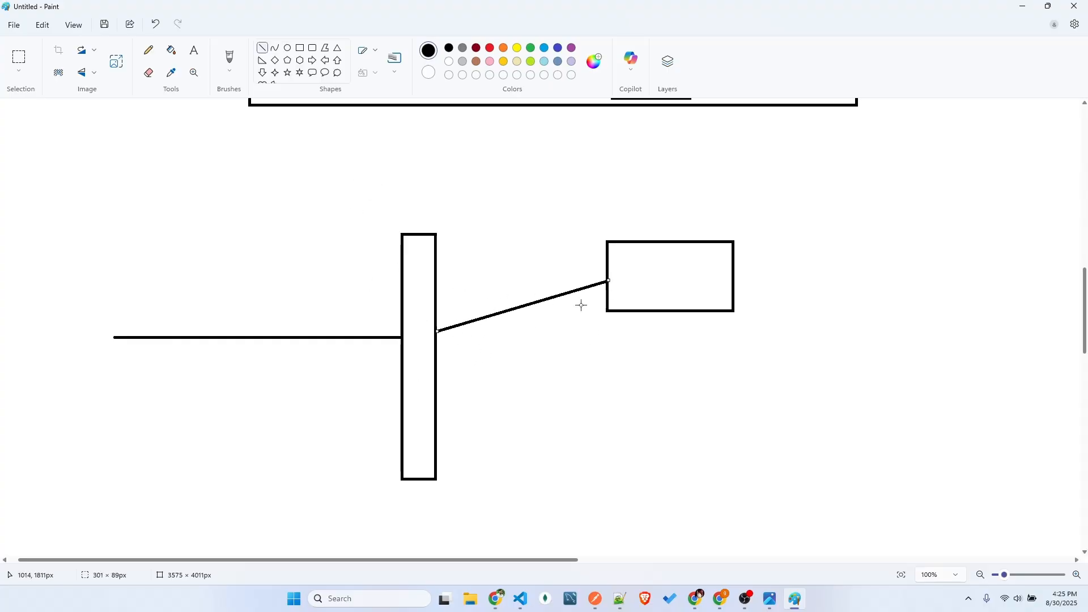
pyautogui.moveTo(615, 251); pyautogui.dragTo(635, 300)
pyautogui.click(300, 49)
pyautogui.click(651, 257)
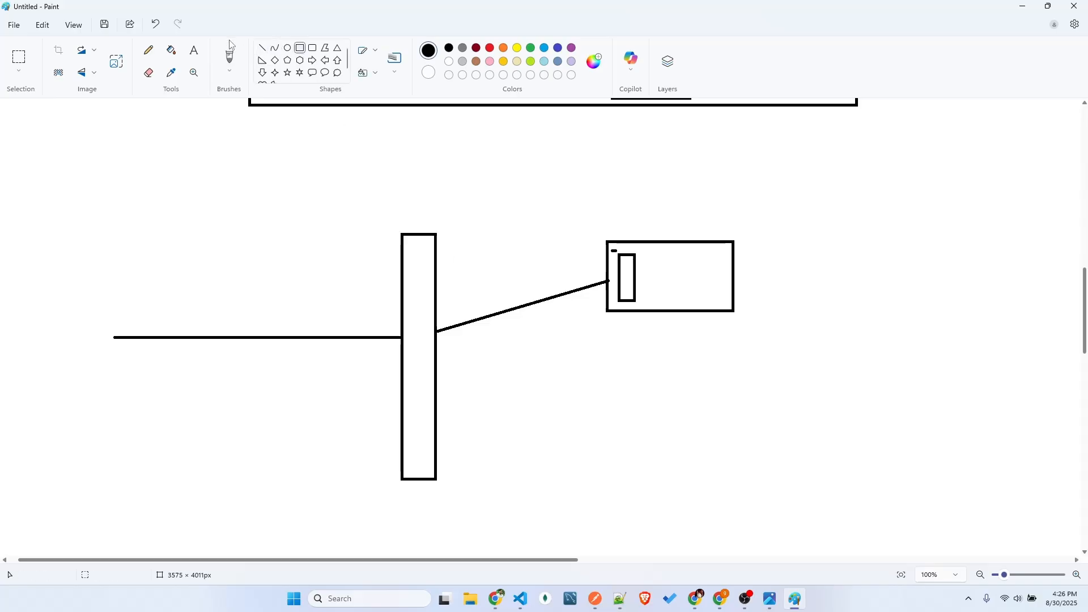
# Label the inside of the box with the texts /get and /post, one below the other
pyautogui.click(194, 50)
pyautogui.click(653, 251)
pyautogui.write('/get')
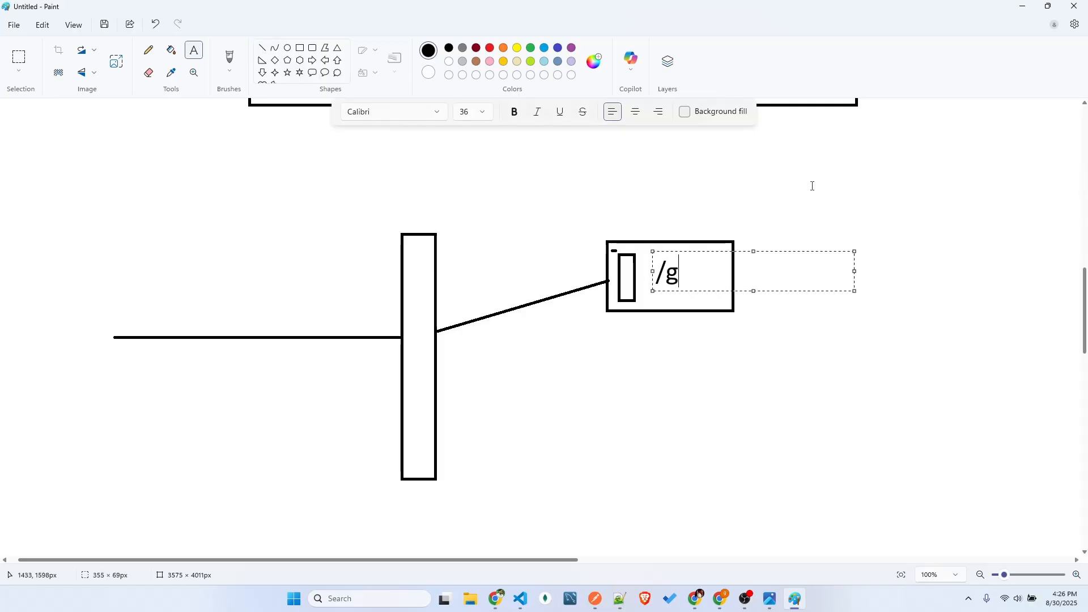
pyautogui.press('Escape')
pyautogui.click(653, 293)
pyautogui.write('/poist')
pyautogui.press('BackSpace')
pyautogui.press('BackSpace')
pyautogui.press('BackSpace')
pyautogui.write('st')
pyautogui.moveTo(734, 294); pyautogui.dragTo(730, 275)
pyautogui.click(871, 273)
# Return to the AWS console and review the endpoint URL of the new GET method
pyautogui.hotkey('alt', 'Tab')
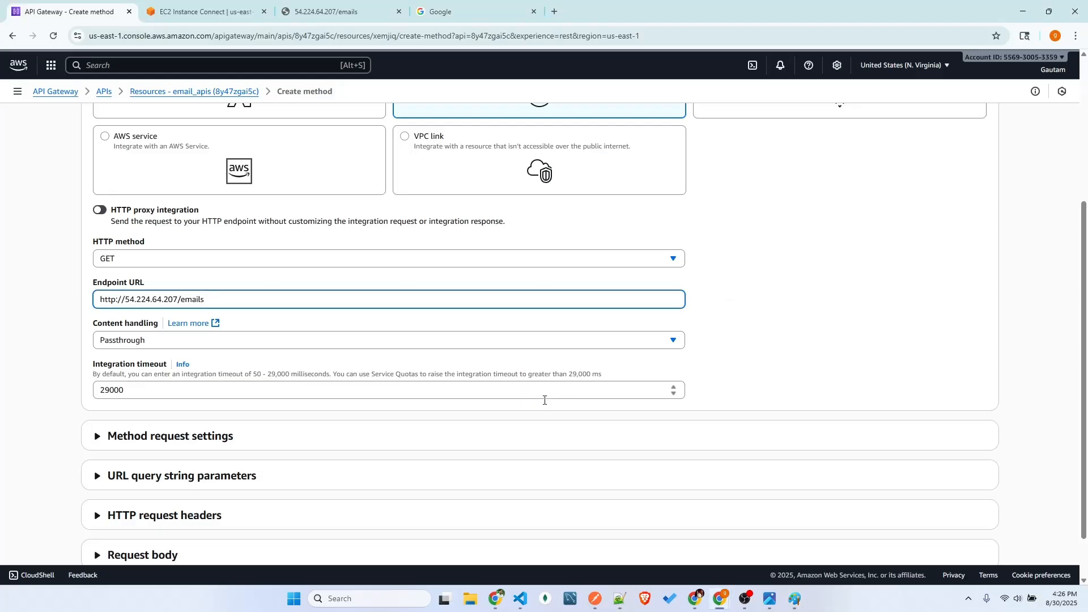
pyautogui.scroll(-1, 571, 391)
pyautogui.moveTo(216, 243); pyautogui.dragTo(55, 250)
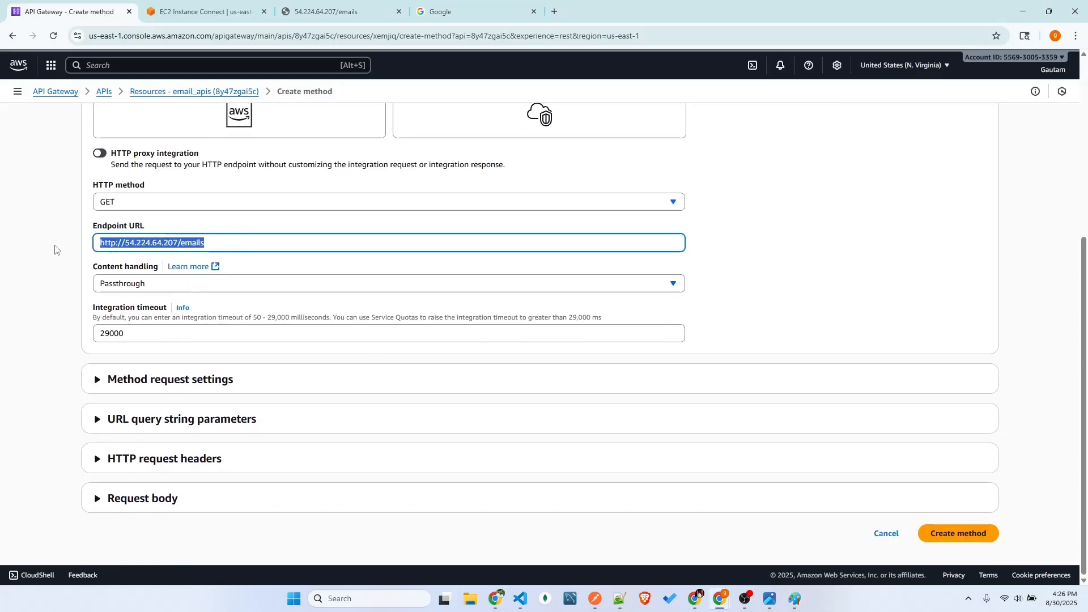
pyautogui.click(385, 268)
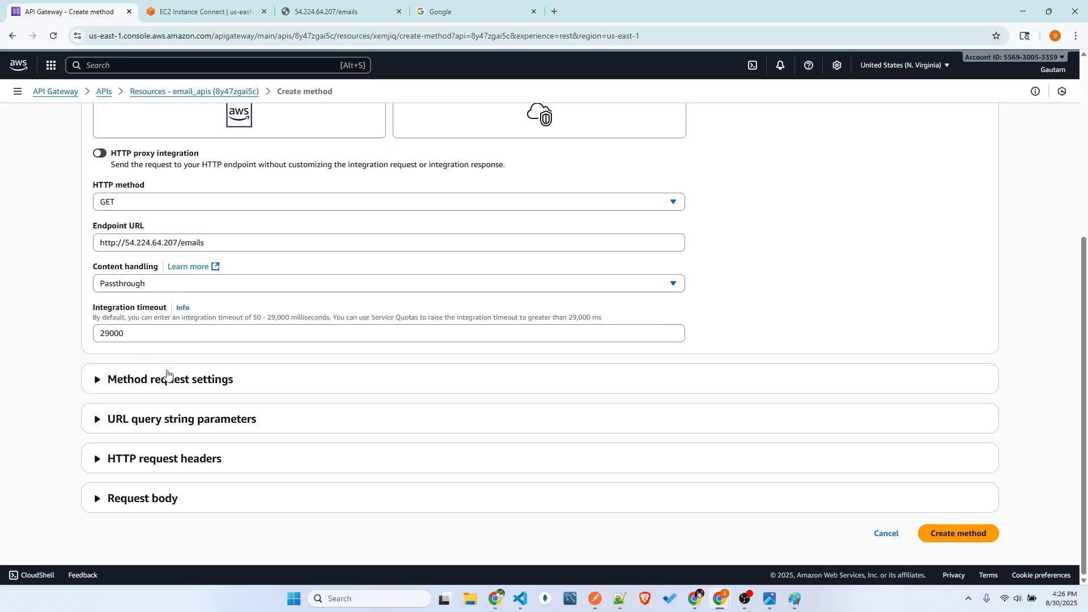
# Examine the method request settings, including the available authorization options
pyautogui.click(180, 386)
pyautogui.scroll(-2, 172, 331)
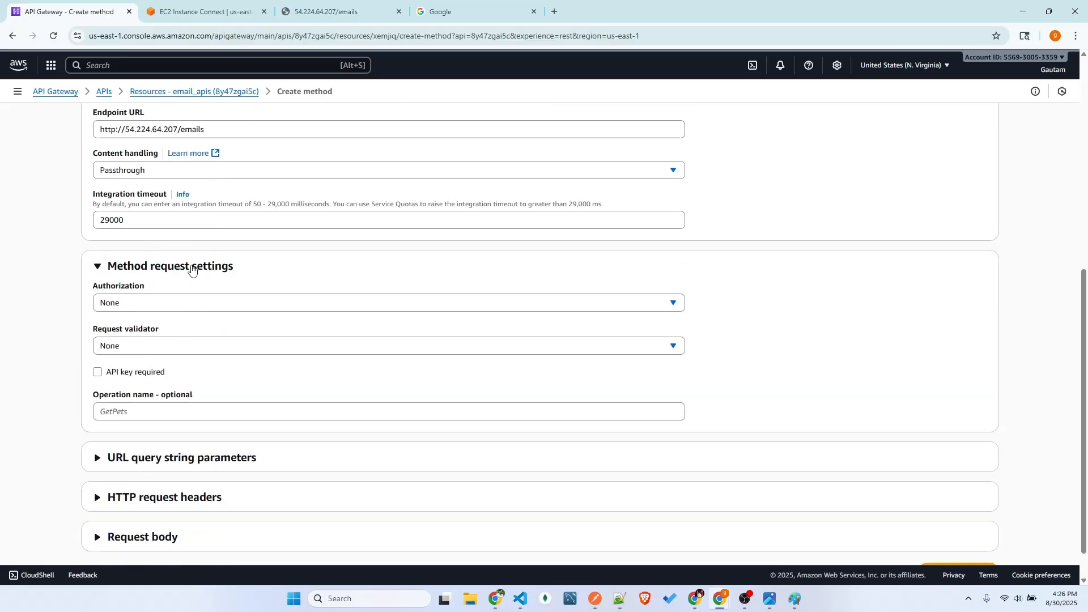
pyautogui.click(192, 269)
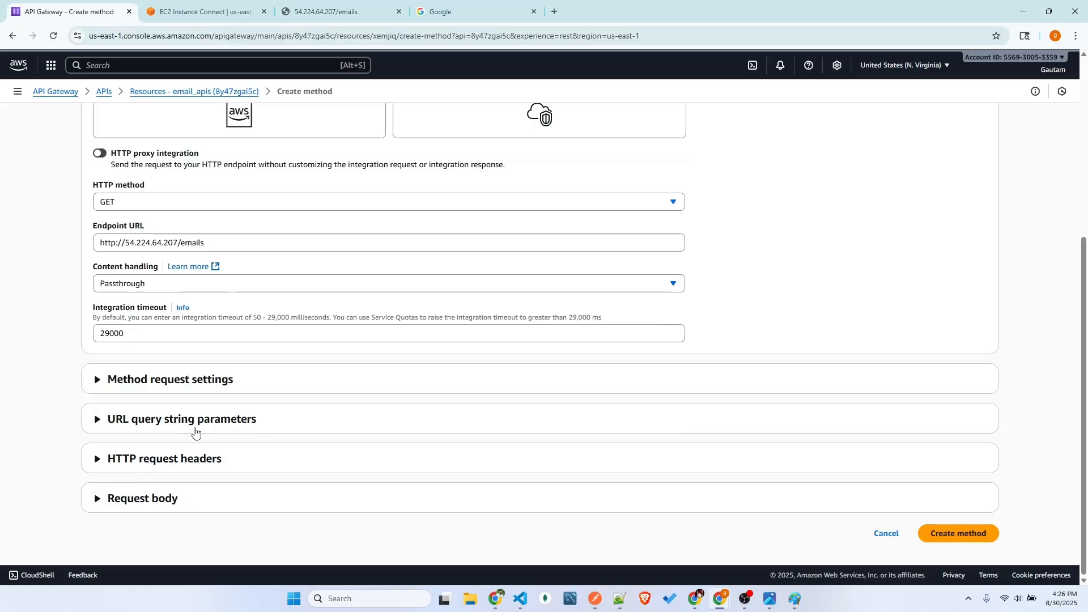
pyautogui.click(200, 383)
pyautogui.scroll(-2, 202, 486)
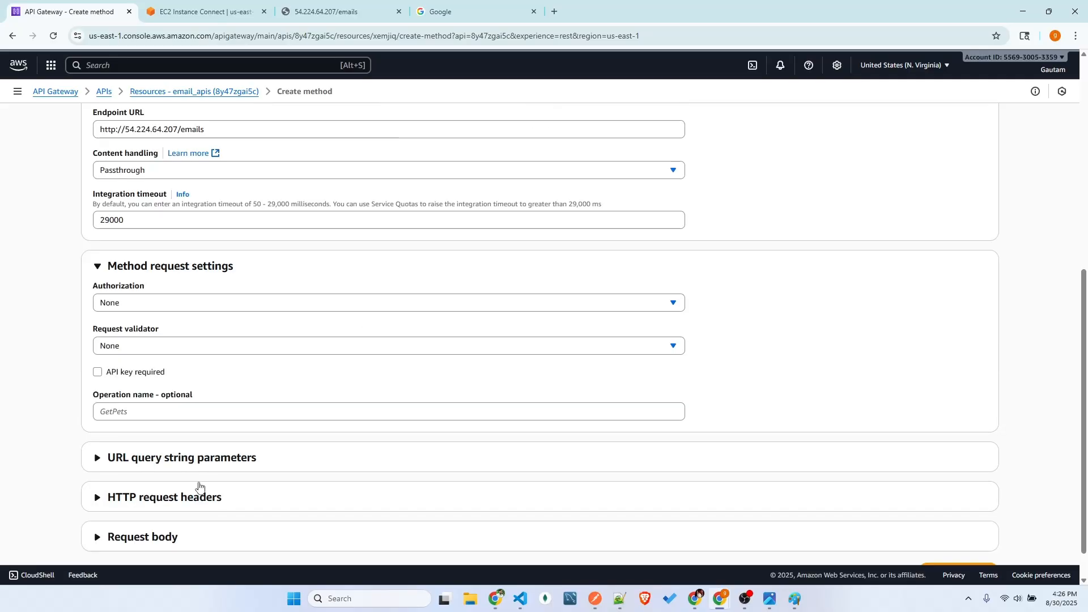
pyautogui.click(169, 272)
pyautogui.click(199, 380)
pyautogui.scroll(-2, 171, 296)
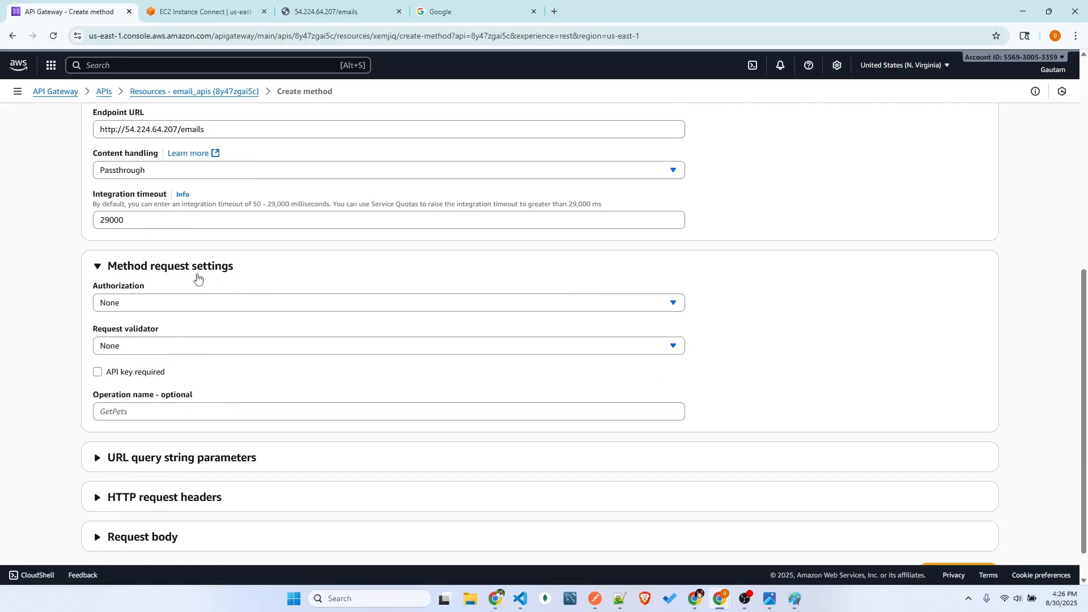
pyautogui.click(172, 307)
pyautogui.click(173, 308)
pyautogui.click(173, 306)
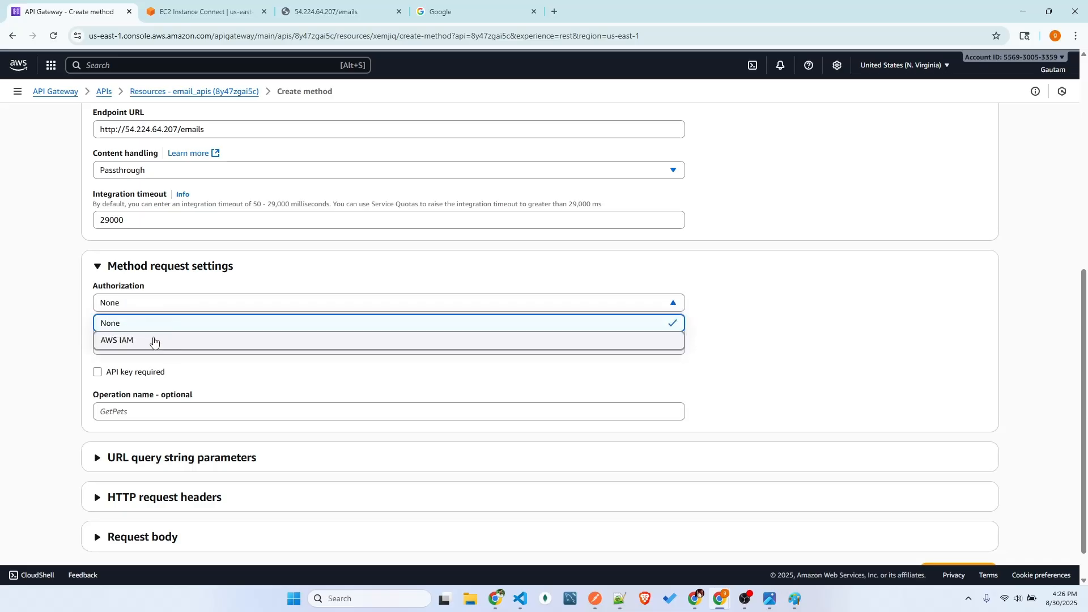
pyautogui.click(157, 274)
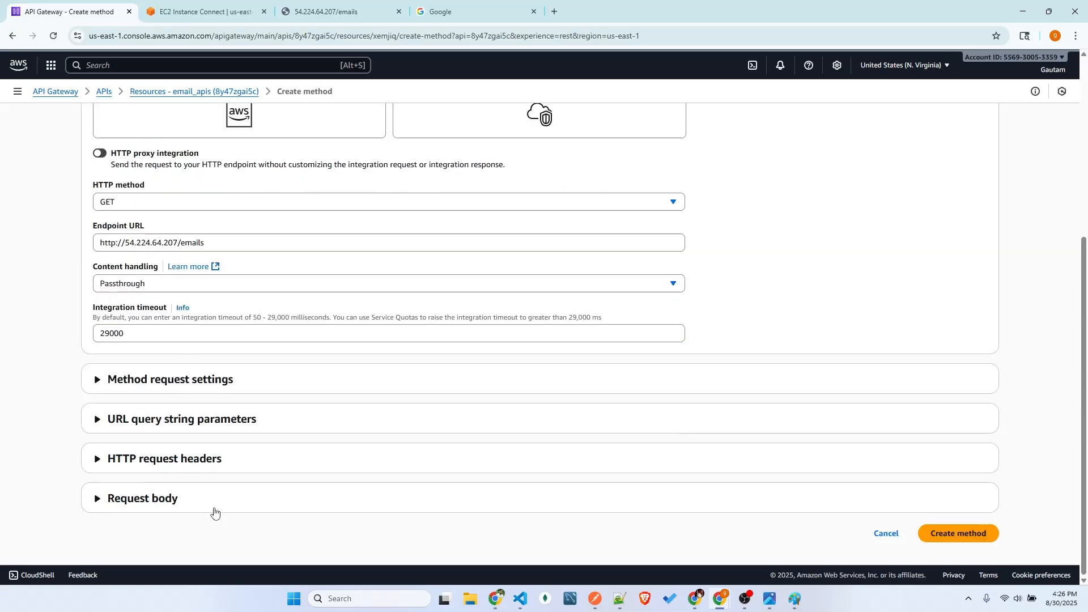
# Examine the URL query string parameters, HTTP request headers and request body sections of the method form
pyautogui.click(174, 430)
pyautogui.scroll(-1, 187, 374)
pyautogui.click(184, 371)
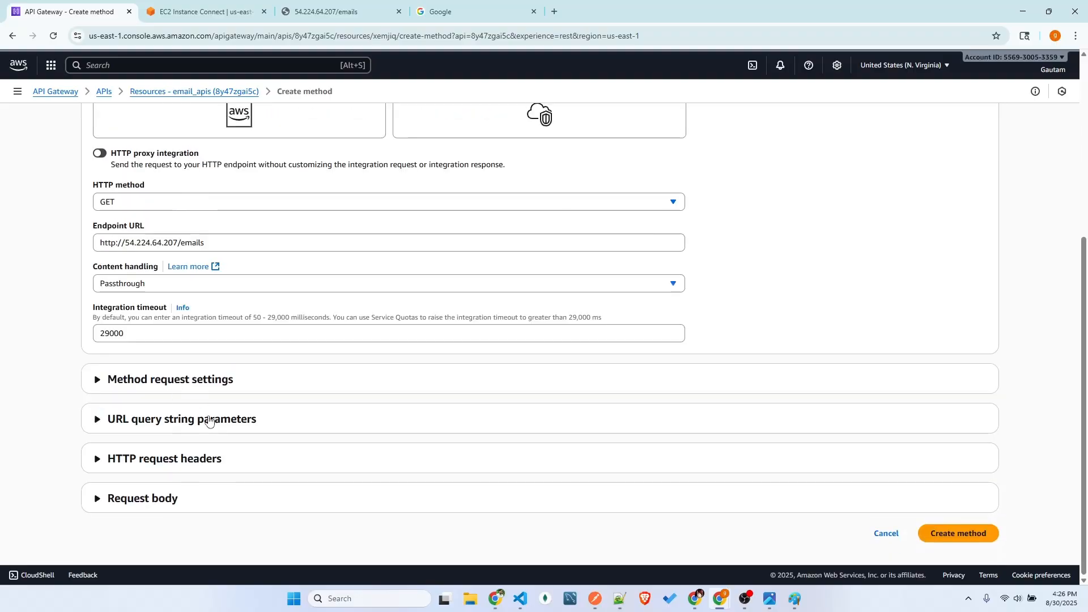
pyautogui.click(222, 462)
pyautogui.scroll(-1, 204, 460)
pyautogui.click(195, 414)
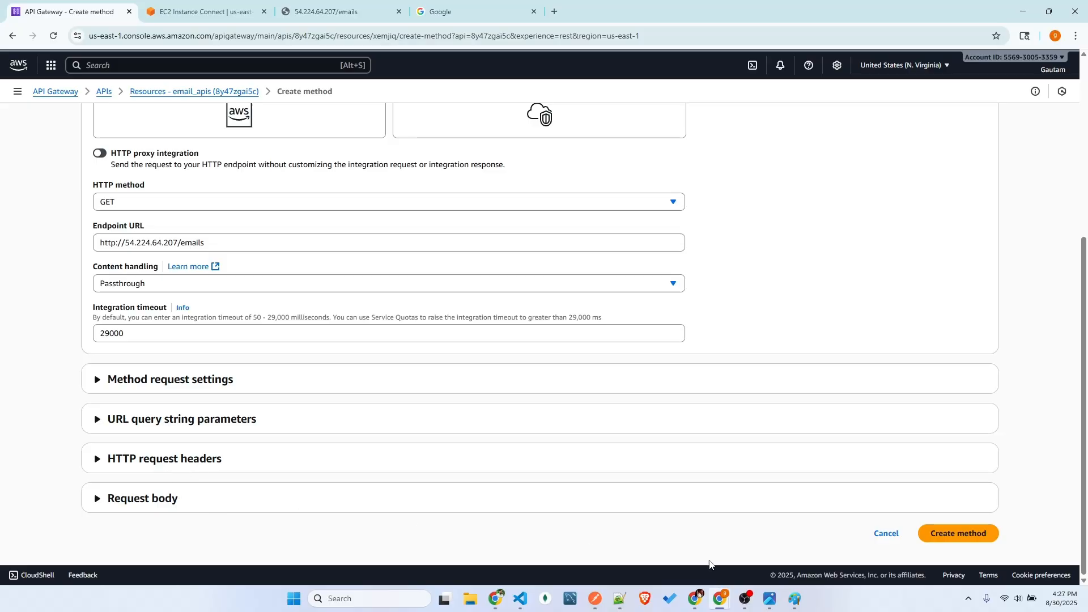
pyautogui.click(158, 505)
pyautogui.scroll(-1, 374, 447)
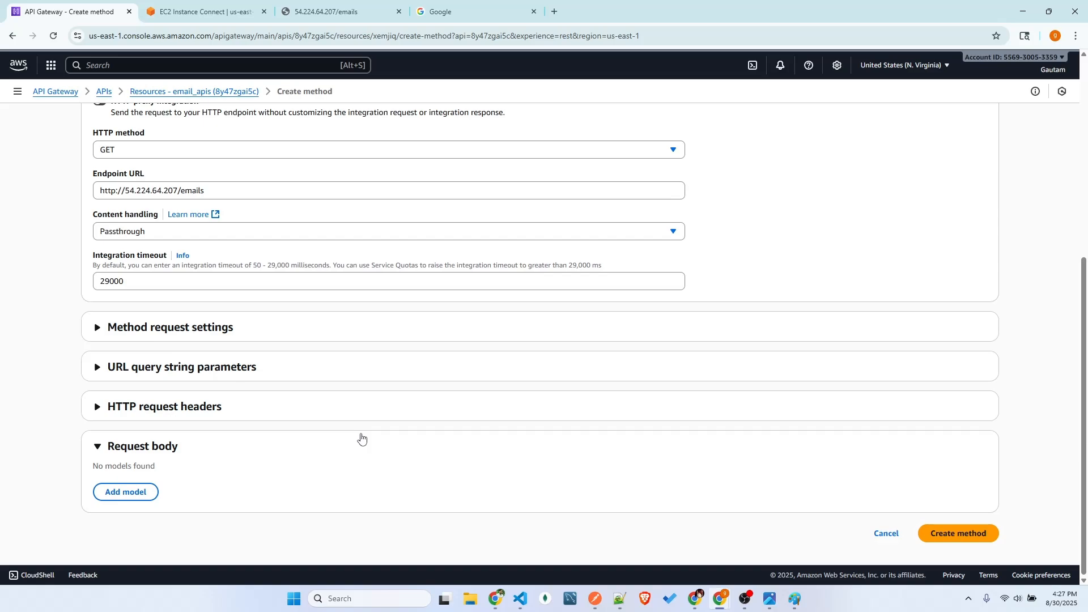
pyautogui.click(169, 447)
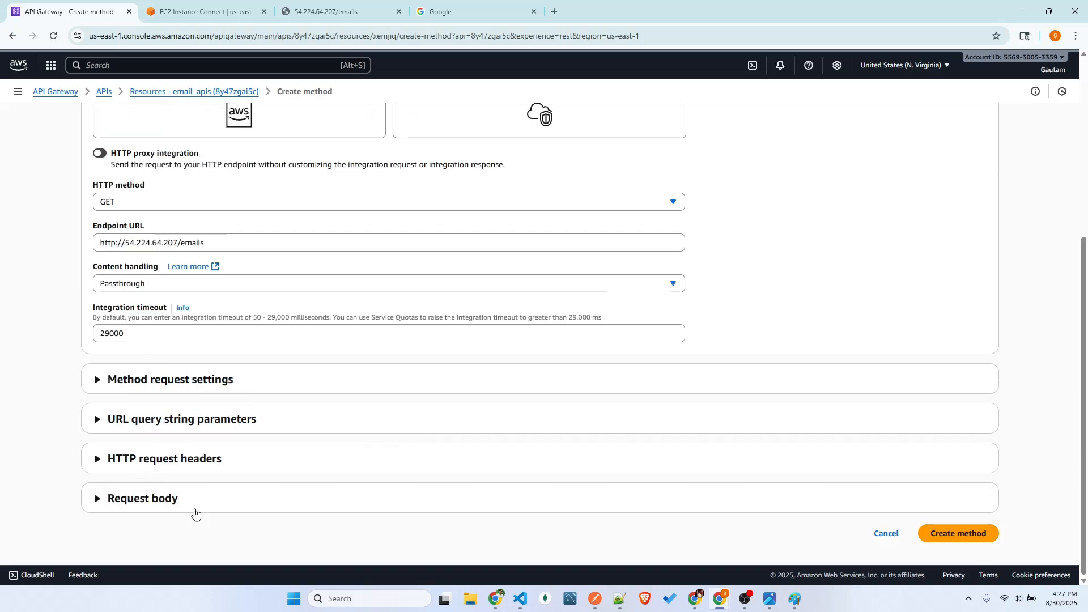
pyautogui.click(170, 498)
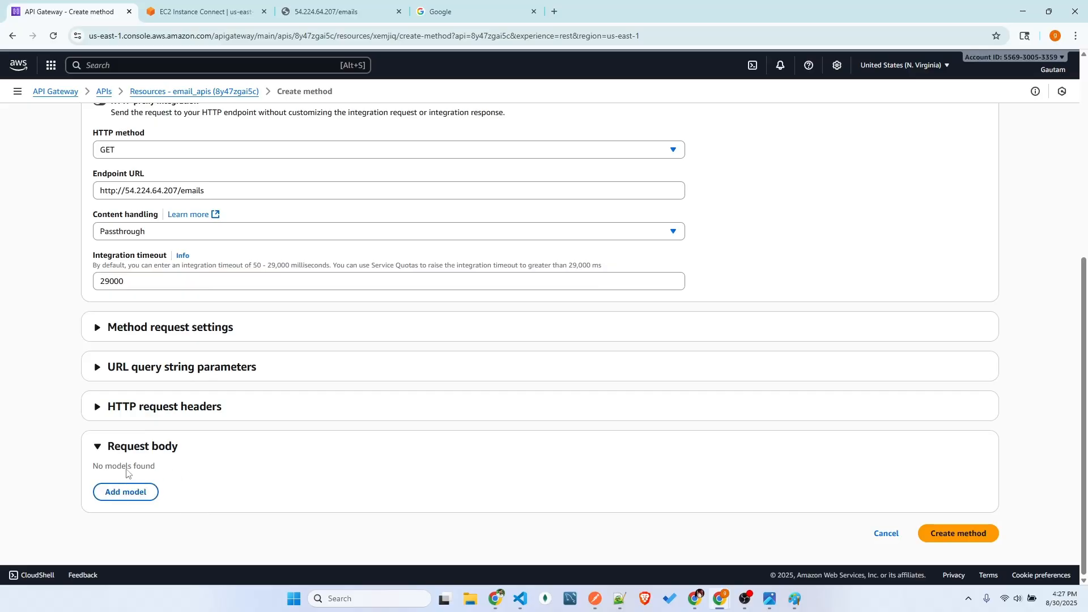
pyautogui.click(148, 459)
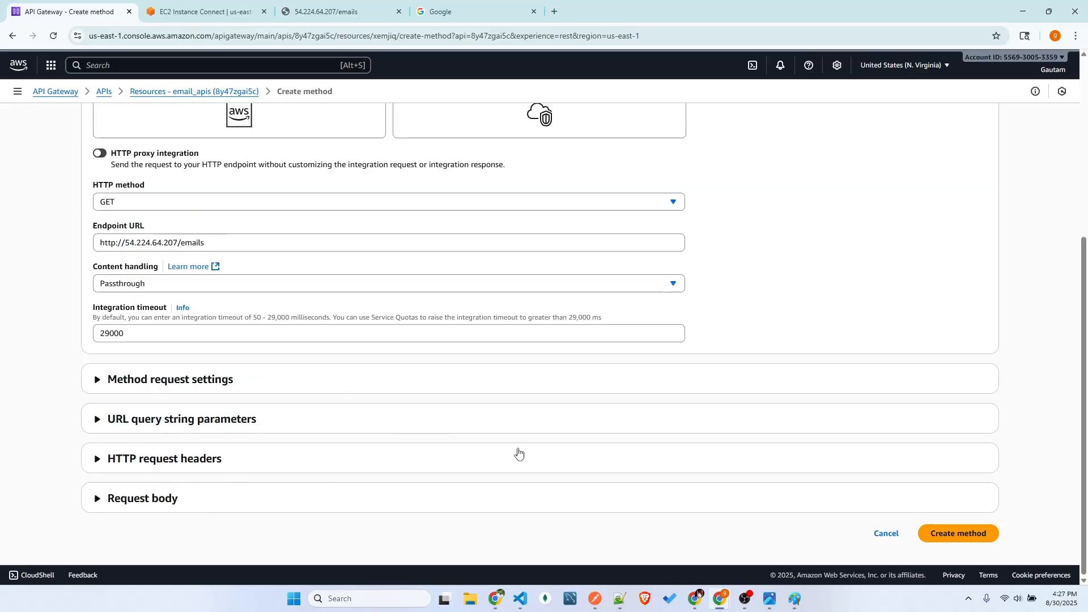
# Create the GET method on /emails and view its method execution page
pyautogui.click(981, 536)
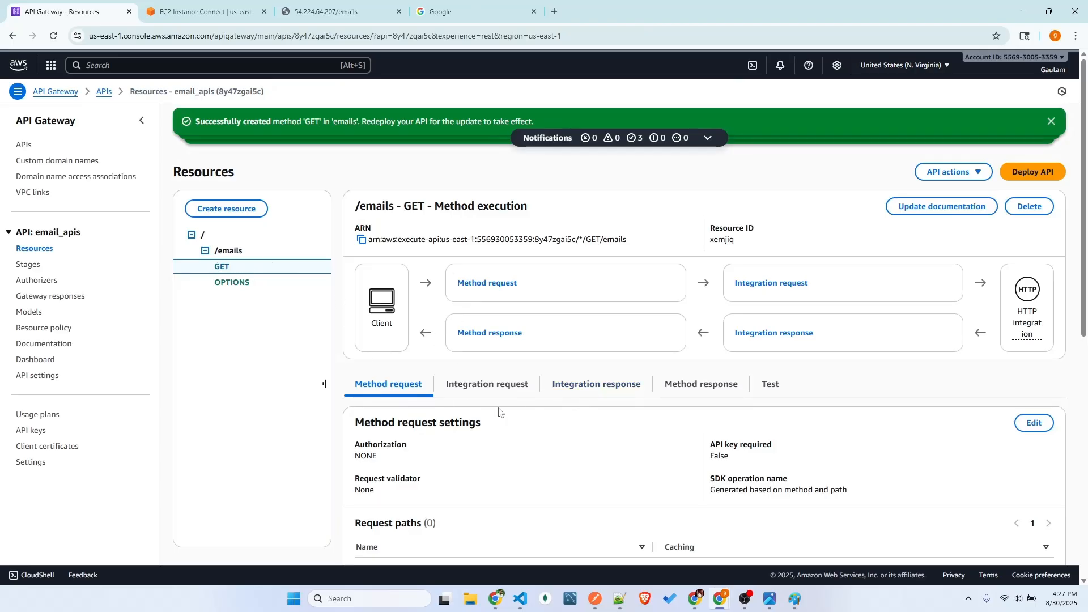
pyautogui.scroll(-3, 533, 402)
# Switch to Paint and add the text "/emails -> get" above the line leading into the tall bar
pyautogui.hotkey('alt', 'Tab')
pyautogui.moveTo(113, 335); pyautogui.dragTo(404, 364)
pyautogui.click(219, 328)
pyautogui.click(206, 305)
pyautogui.write('/')
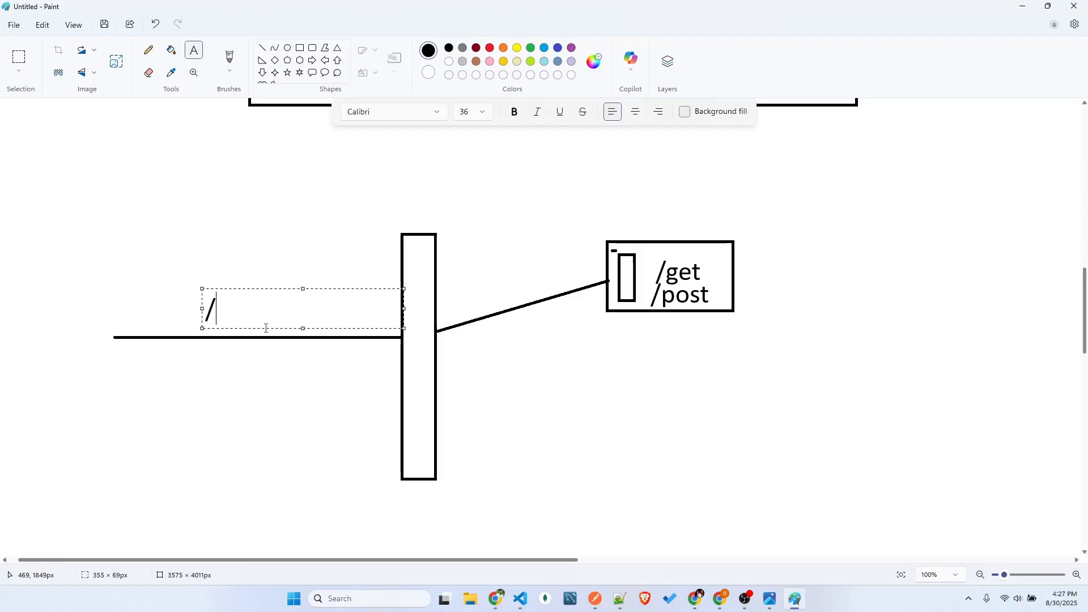
pyautogui.write('emails -> get')
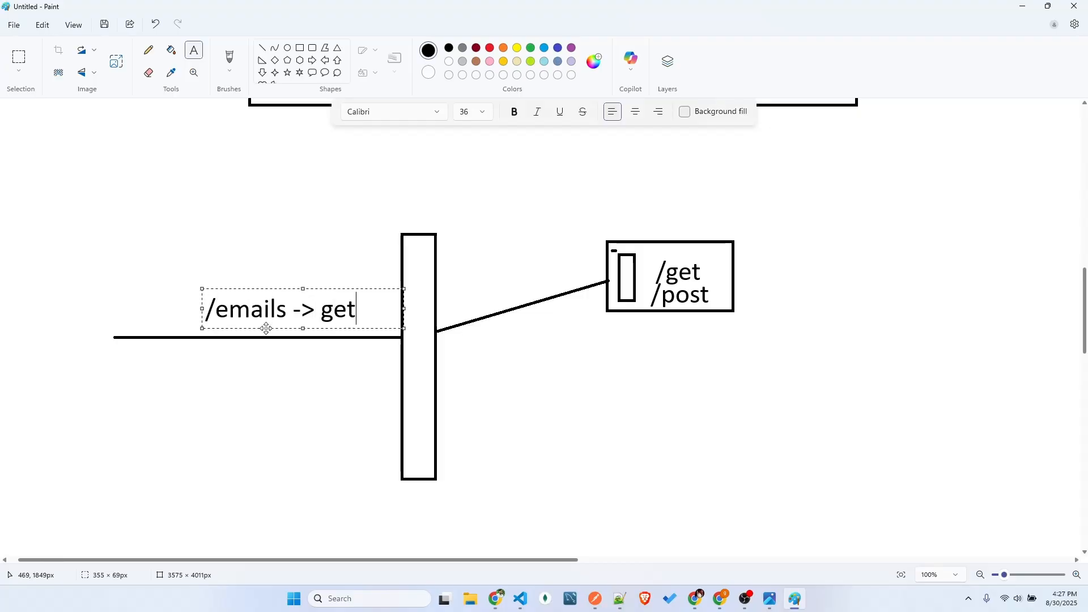
# Commit the "/emails -> get" text to the canvas
pyautogui.click(553, 346)
pyautogui.moveTo(590, 233); pyautogui.dragTo(762, 289)
pyautogui.moveTo(648, 261); pyautogui.dragTo(715, 287)
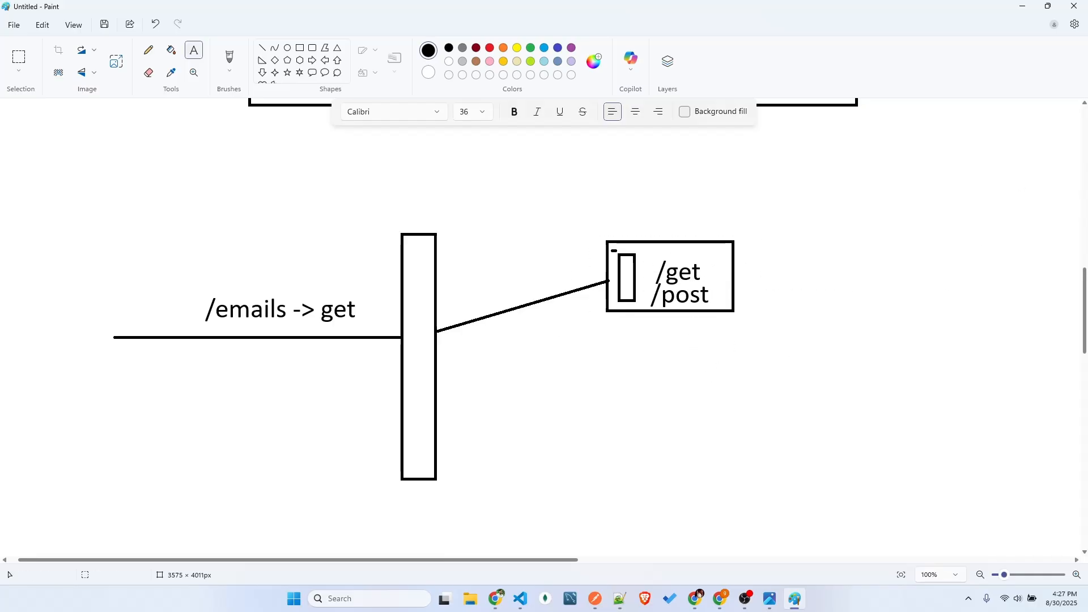
# Switch to the API Gateway console and run a test call on the /emails GET method without query strings or headers
pyautogui.click(1023, 6)
pyautogui.scroll(3, 669, 347)
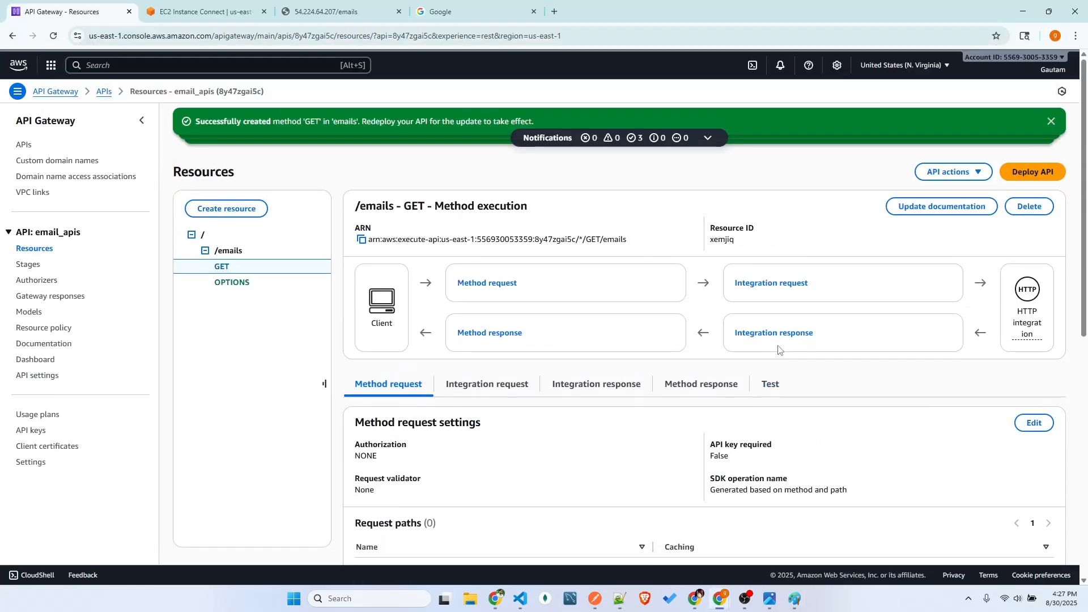
pyautogui.click(769, 381)
pyautogui.scroll(-2, 672, 437)
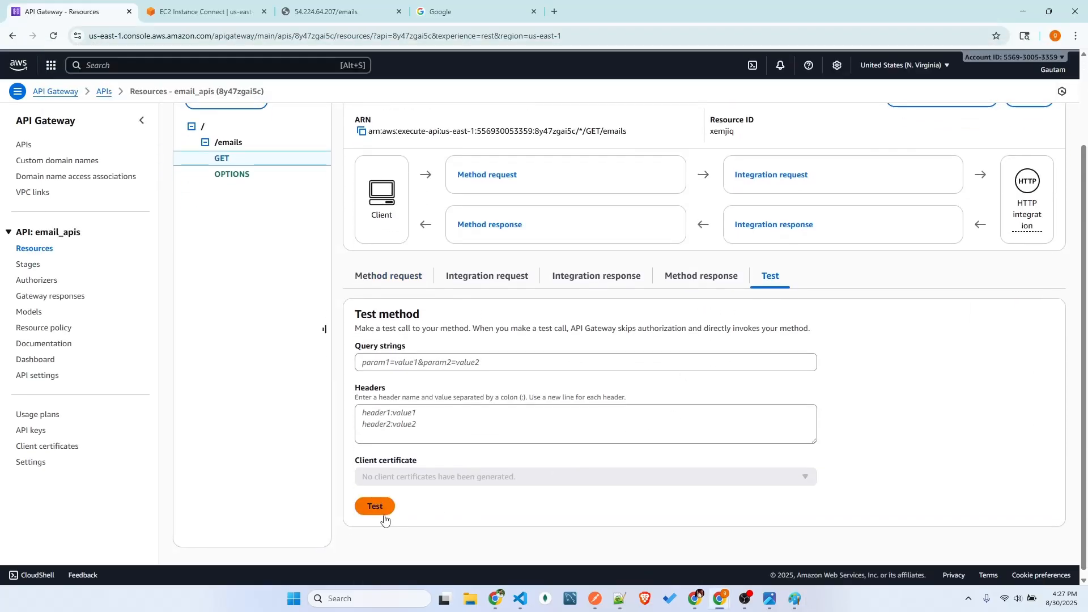
pyautogui.click(409, 364)
pyautogui.click(414, 420)
pyautogui.click(384, 510)
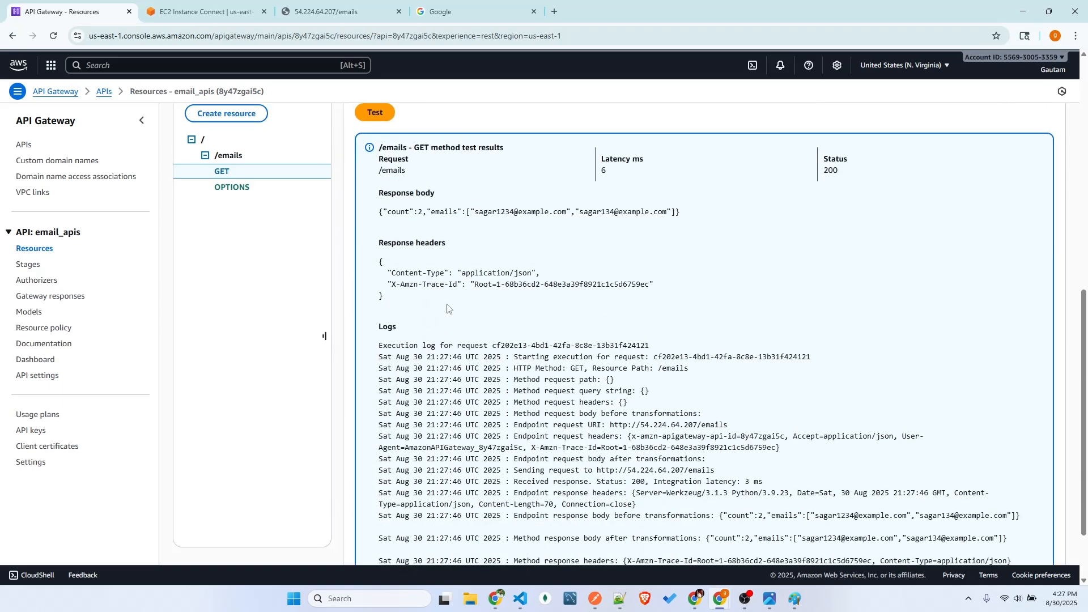
# Examine the GET test results, focusing on the request title and the count and emails in the response body
pyautogui.scroll(1, 673, 258)
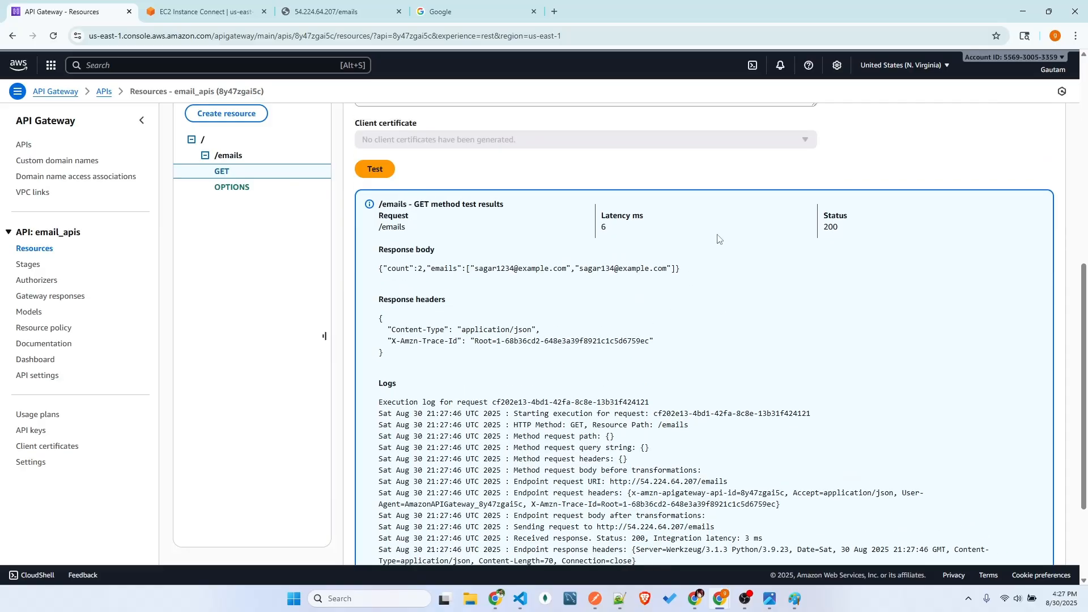
pyautogui.moveTo(381, 208); pyautogui.dragTo(475, 211)
pyautogui.click(445, 228)
pyautogui.scroll(-1, 438, 265)
pyautogui.doubleClick(396, 212)
pyautogui.doubleClick(443, 213)
pyautogui.moveTo(476, 213); pyautogui.dragTo(668, 214)
pyautogui.click(676, 259)
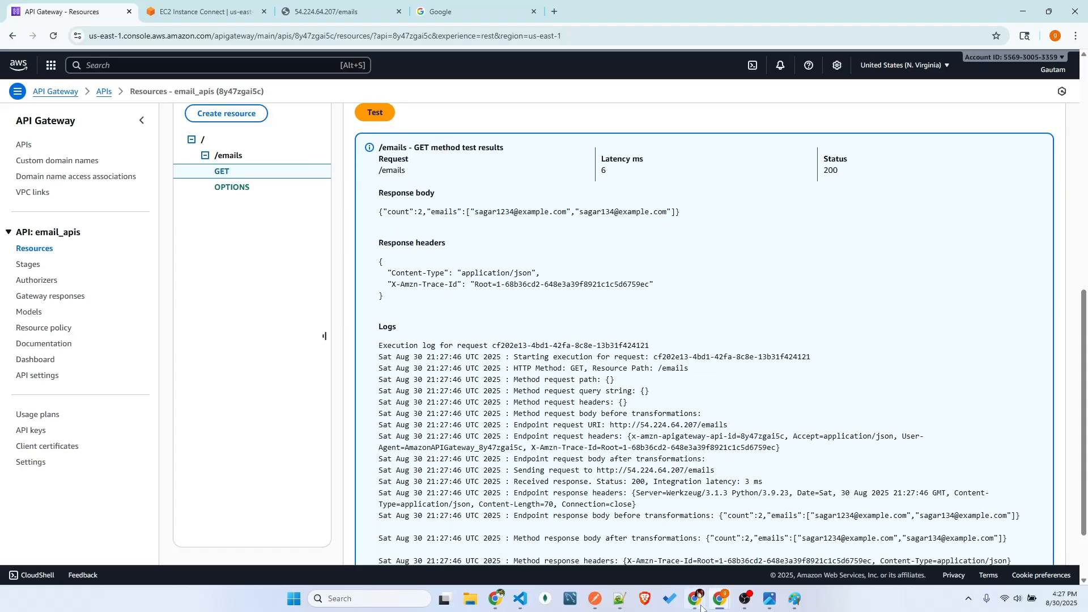
# Compare the result with the GET Emails response in Postman and check the Flask server log in EC2 Instance Connect
pyautogui.click(595, 599)
pyautogui.click(274, 478)
pyautogui.moveTo(273, 477); pyautogui.dragTo(258, 436)
pyautogui.click(422, 495)
pyautogui.click(1023, 14)
pyautogui.click(204, 12)
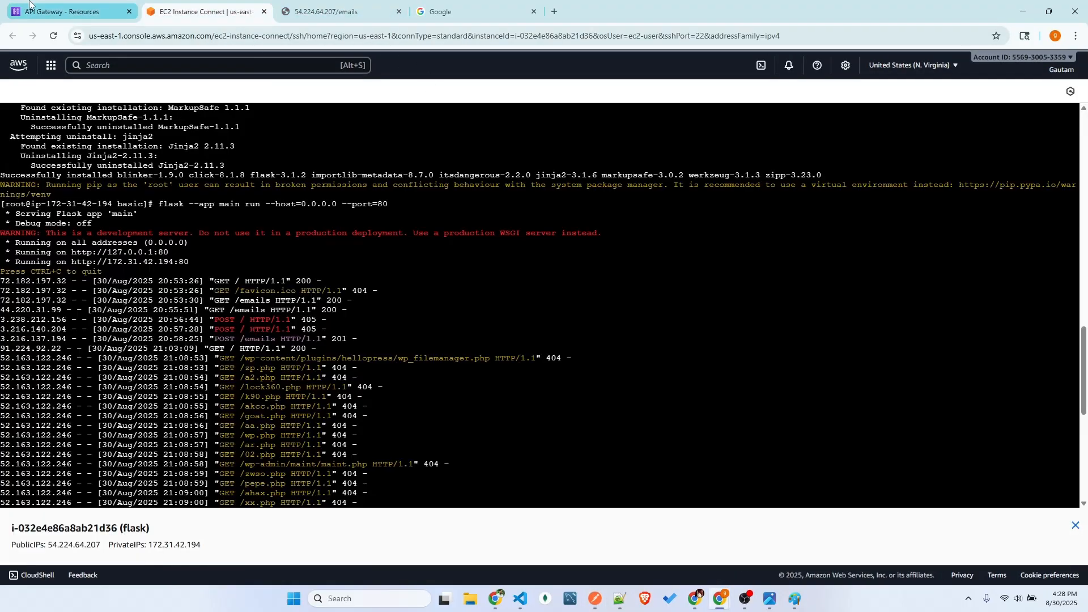
# In the API Gateway console, start a new method on /emails with method type POST and HTTP integration
pyautogui.click(63, 11)
pyautogui.scroll(10, 476, 399)
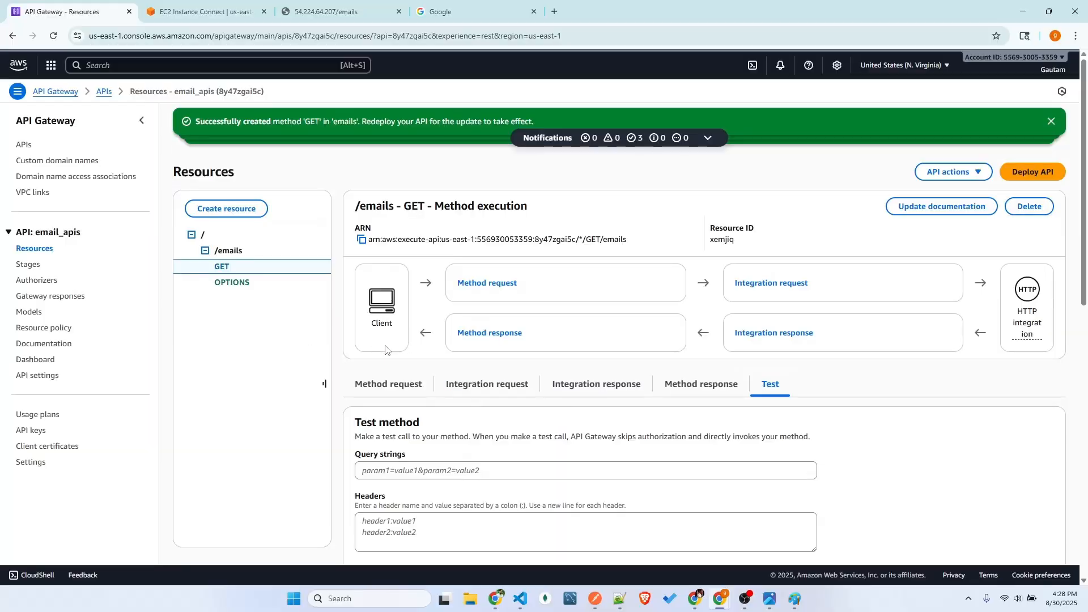
pyautogui.click(240, 256)
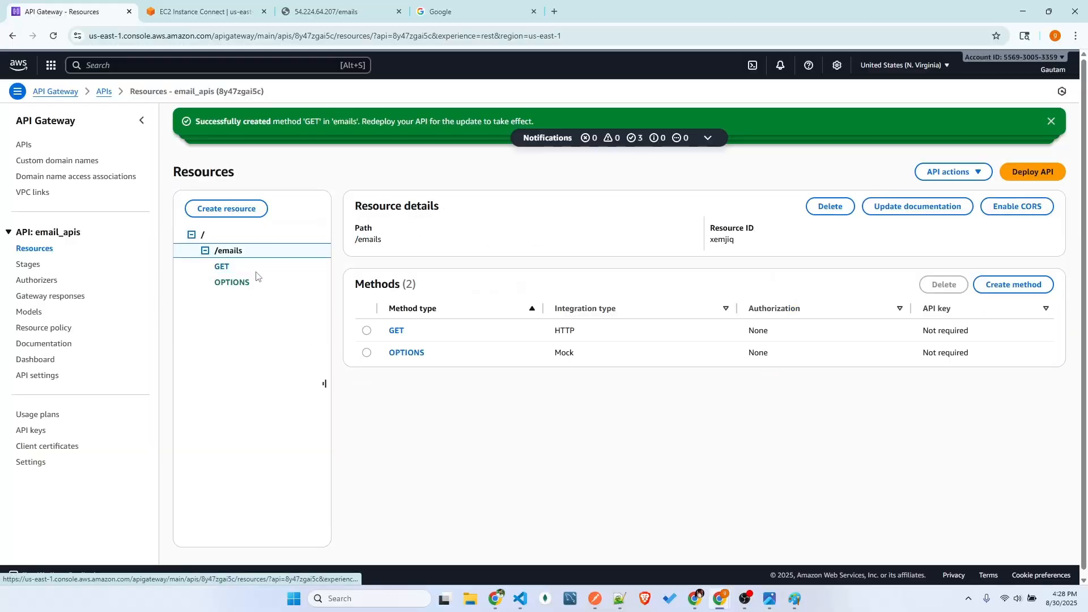
pyautogui.click(1038, 291)
pyautogui.click(195, 242)
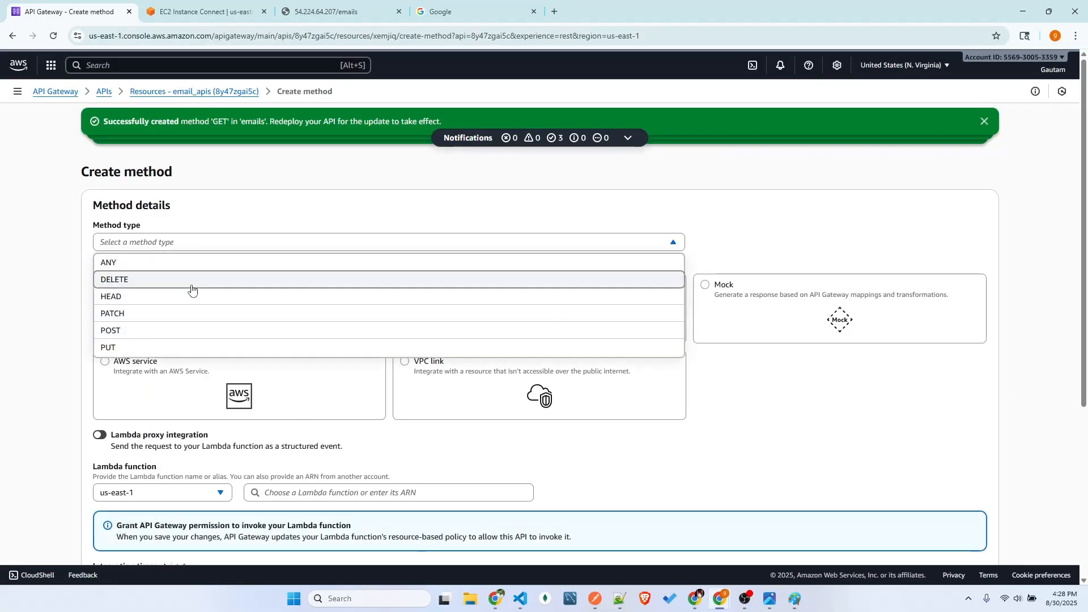
pyautogui.click(159, 330)
pyautogui.click(448, 308)
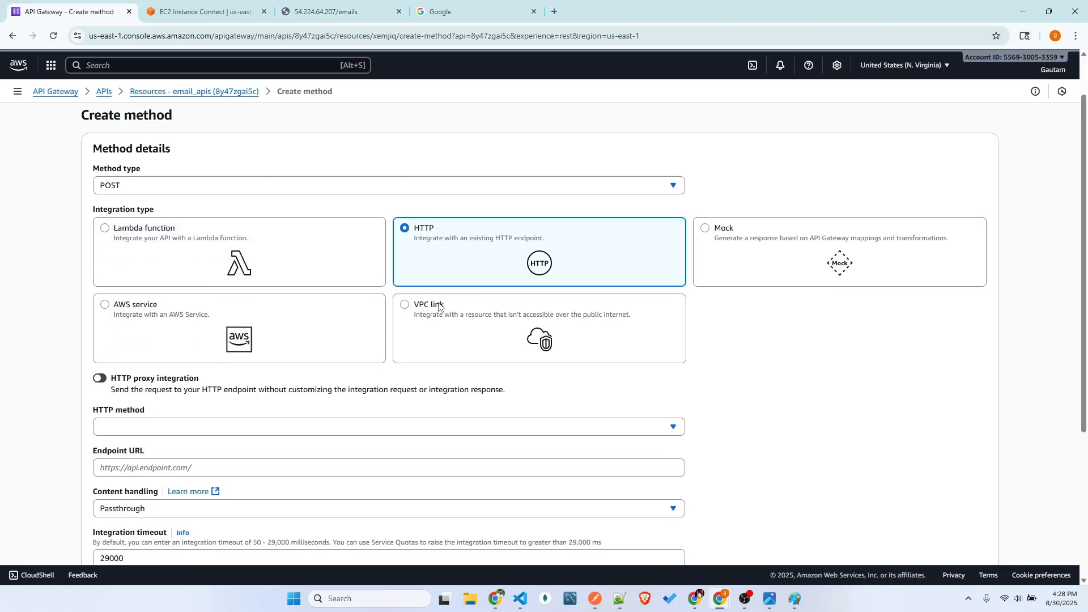
pyautogui.scroll(-3, 213, 359)
pyautogui.click(116, 313)
pyautogui.click(138, 438)
pyautogui.scroll(-2, 128, 317)
pyautogui.click(129, 243)
pyautogui.write('http://54.224.64.207/emails')
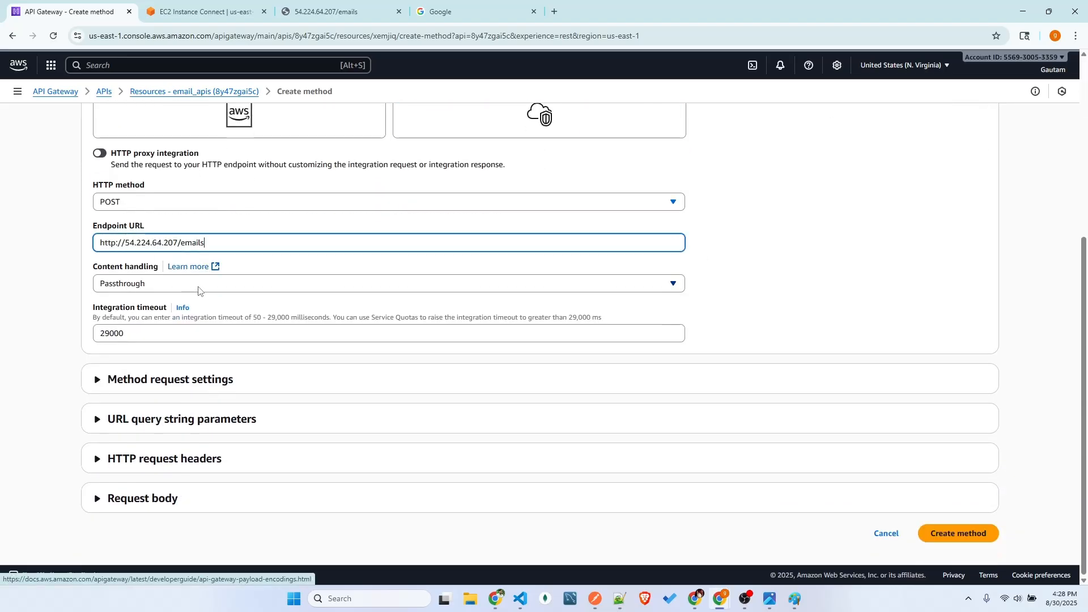
# Examine the POST integration's endpoint URL, including its host address and /emails path
pyautogui.moveTo(203, 244); pyautogui.dragTo(181, 244)
pyautogui.click(220, 244)
pyautogui.click(228, 243)
pyautogui.doubleClick(214, 240)
pyautogui.click(230, 245)
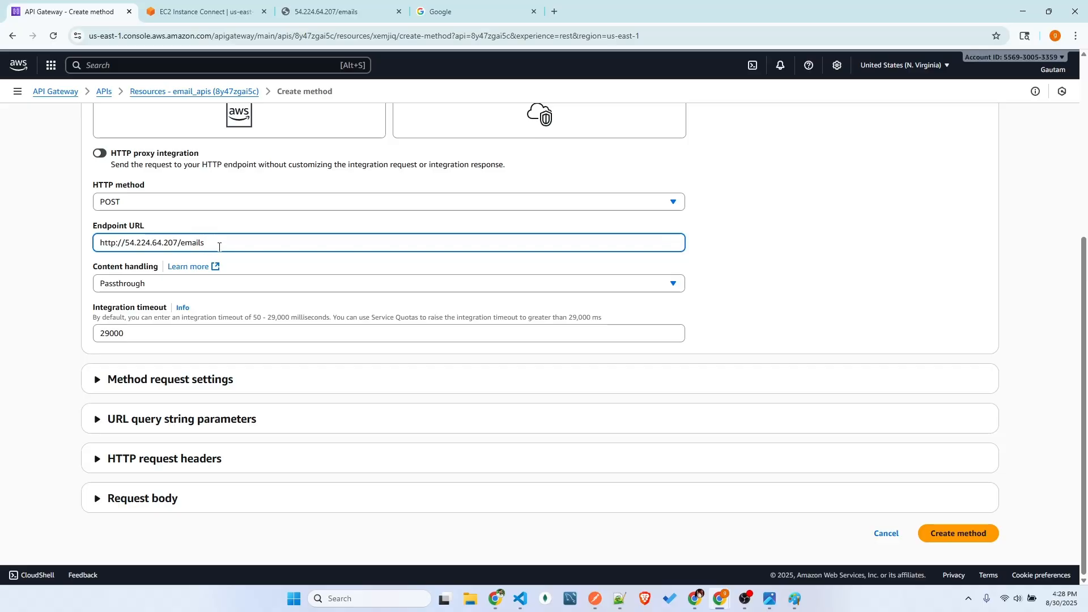
pyautogui.moveTo(212, 243); pyautogui.dragTo(175, 243)
pyautogui.click(229, 246)
pyautogui.click(256, 270)
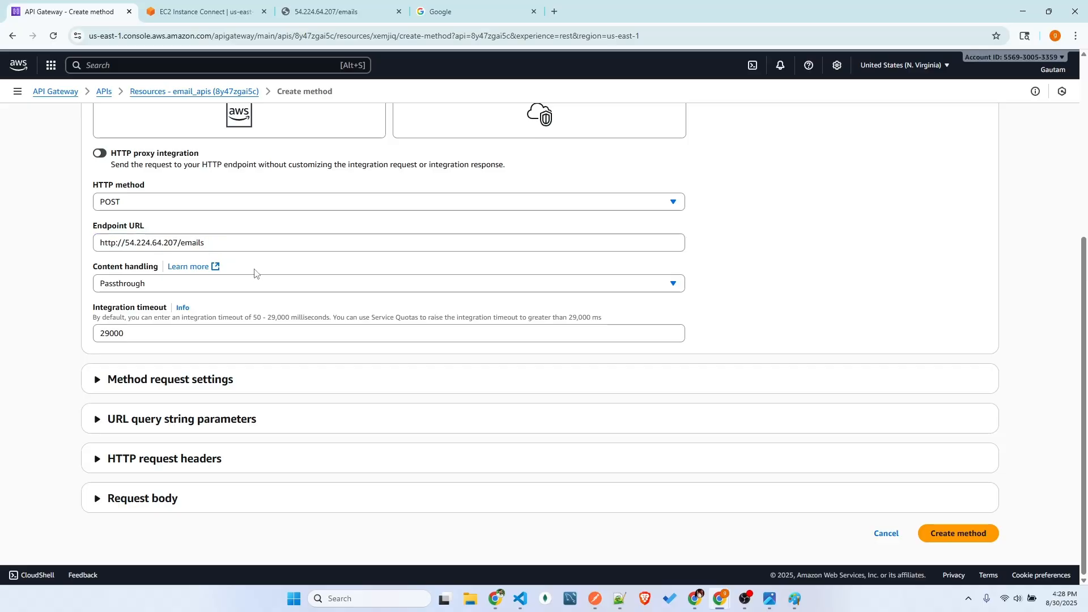
pyautogui.doubleClick(184, 243)
pyautogui.click(256, 245)
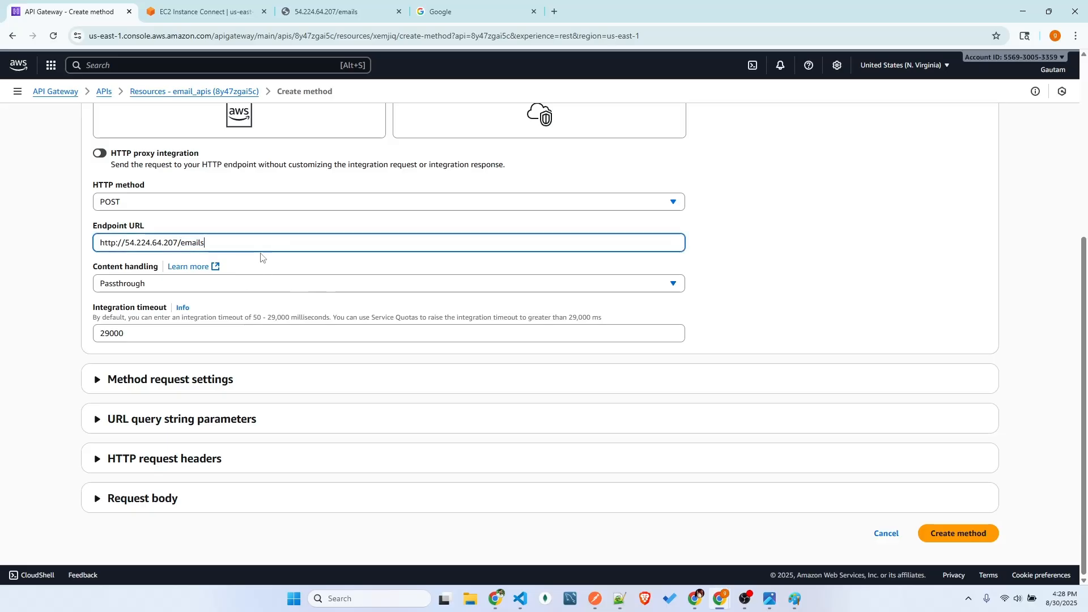
pyautogui.tripleClick(260, 241)
pyautogui.click(472, 531)
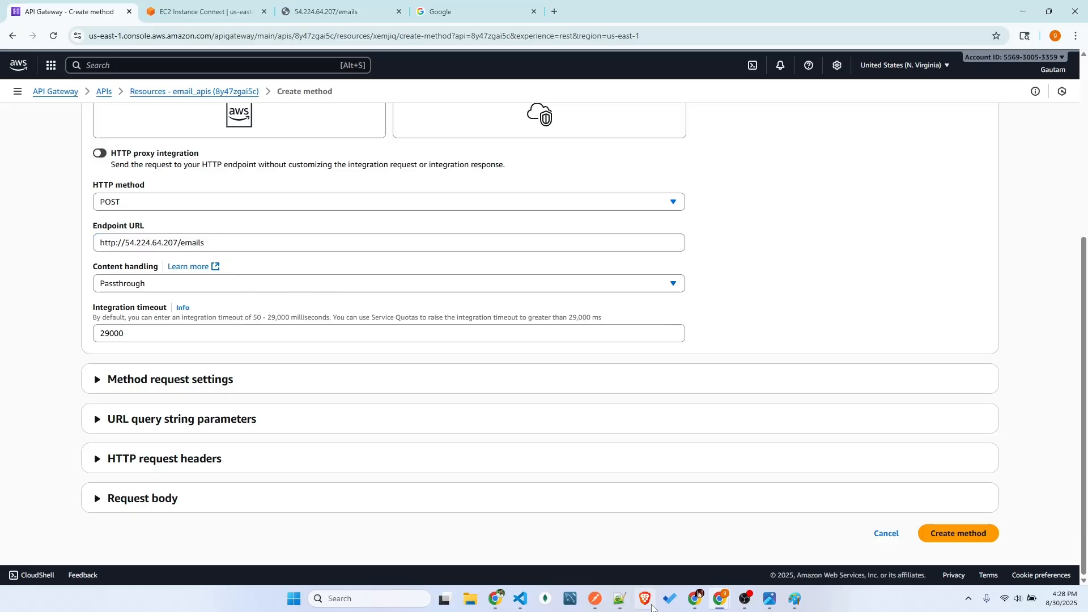
# Switch to VS Code and review the GET and POST /emails routes in main.py
pyautogui.click(520, 599)
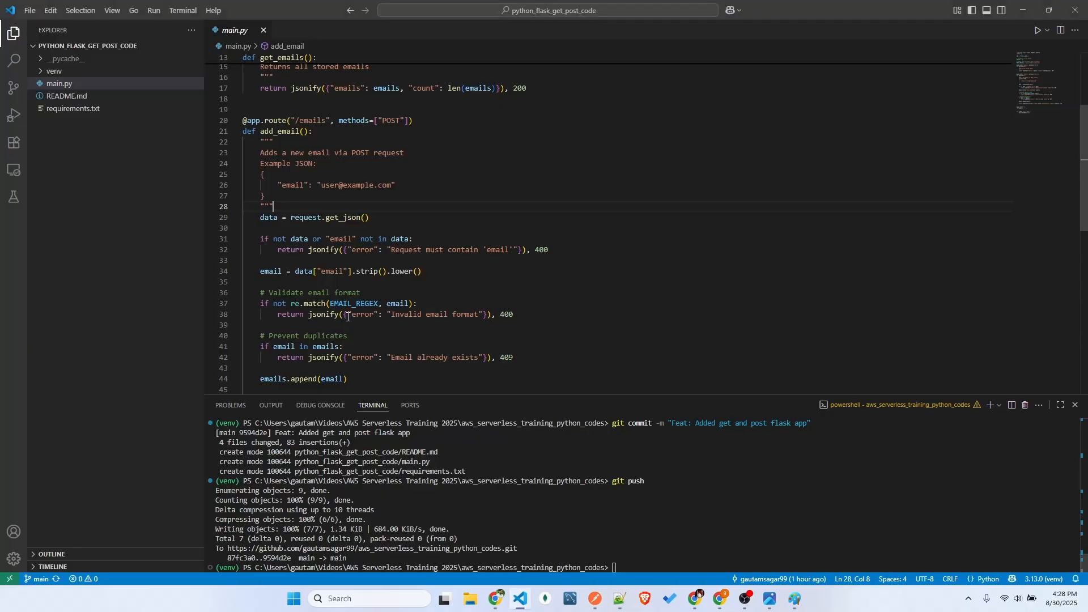
pyautogui.doubleClick(313, 120)
pyautogui.scroll(3, 311, 211)
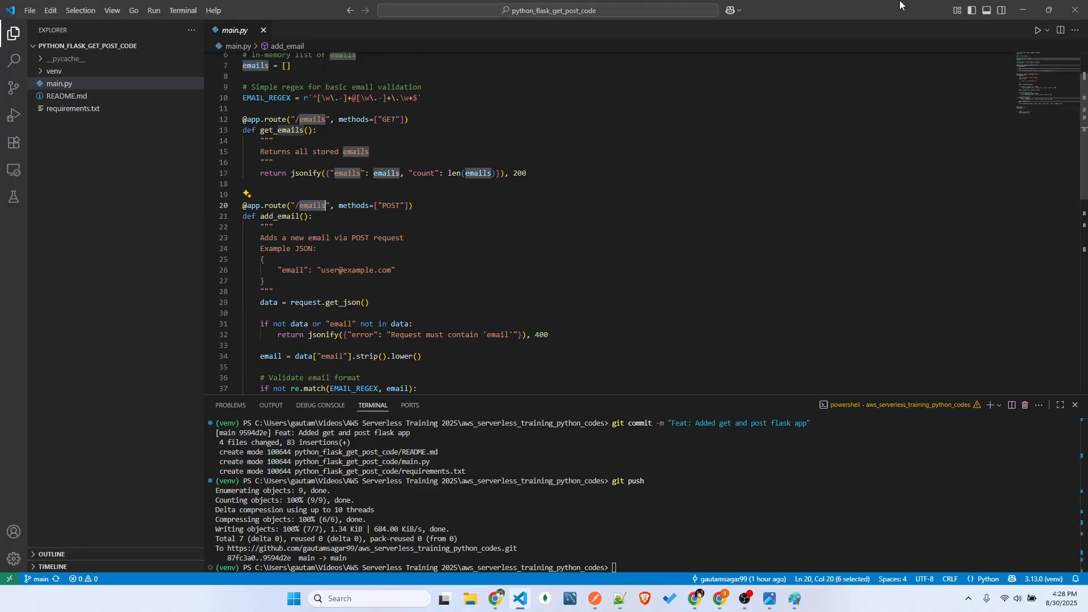
# Return to the API Gateway console, create the POST method on /emails and open its test form
pyautogui.click(1023, 10)
pyautogui.click(953, 534)
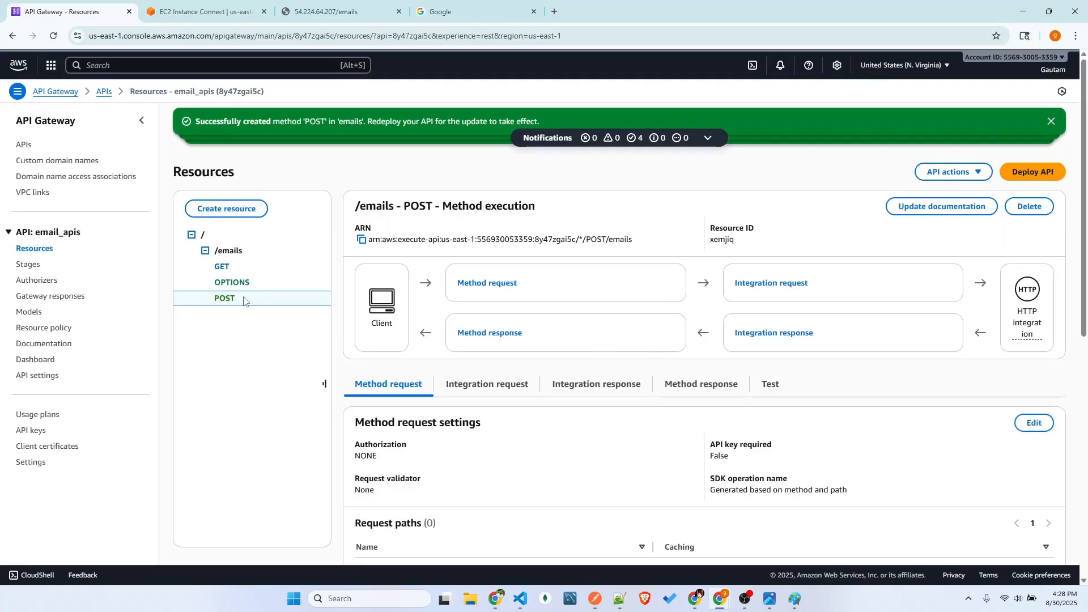
pyautogui.click(767, 335)
pyautogui.scroll(-5, 718, 338)
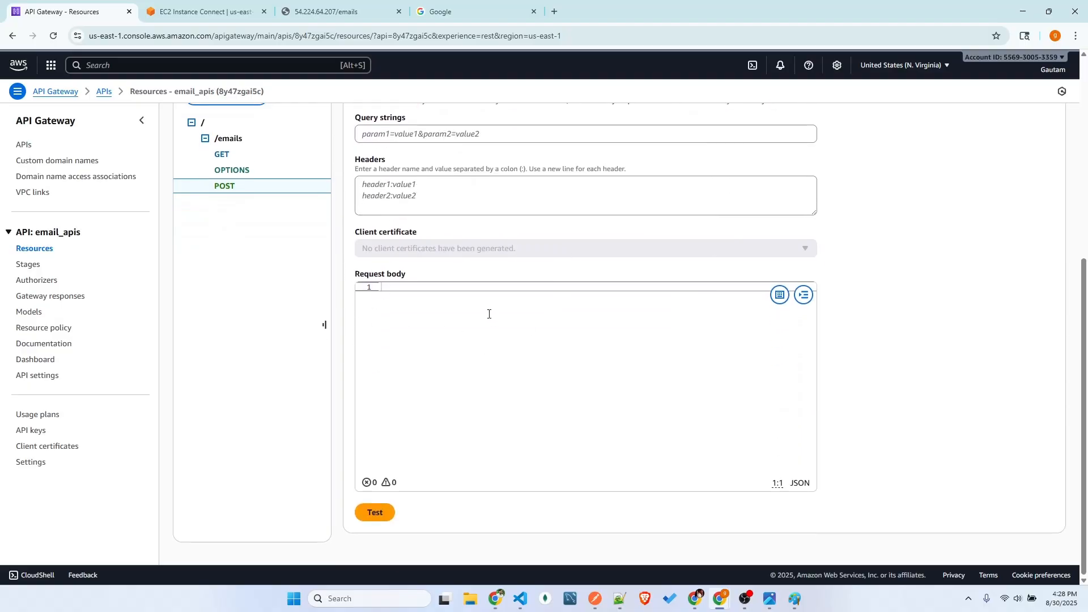
pyautogui.scroll(6, 490, 314)
pyautogui.scroll(-6, 505, 439)
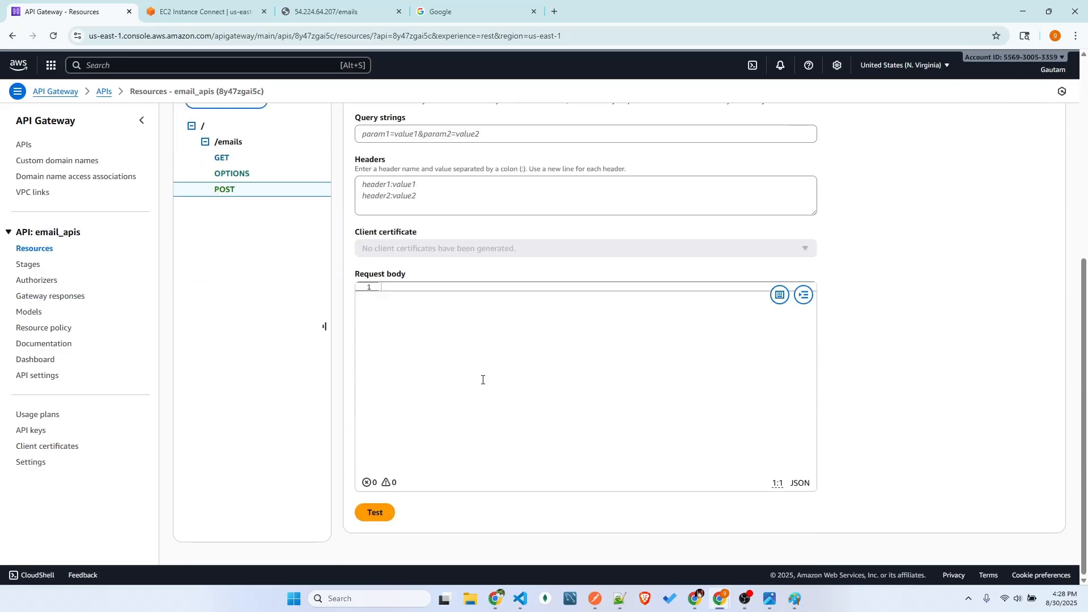
# Compare the GET method's test form with the POST method's, ending at the POST request body editor
pyautogui.click(226, 142)
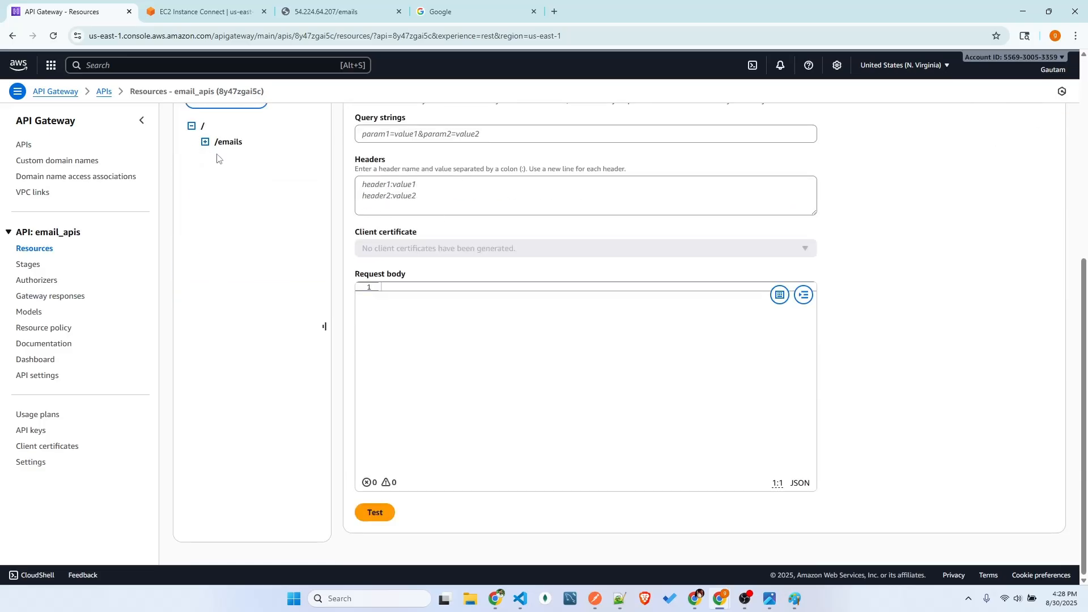
pyautogui.click(222, 158)
pyautogui.scroll(-5, 389, 332)
pyautogui.scroll(4, 717, 221)
pyautogui.click(771, 208)
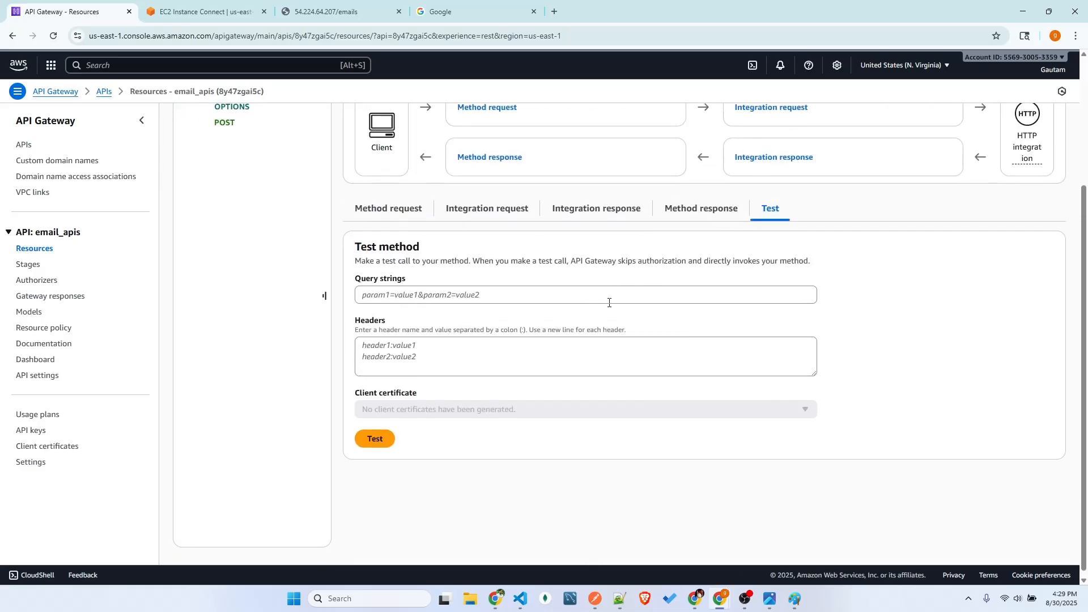
pyautogui.scroll(2, 243, 198)
pyautogui.click(226, 174)
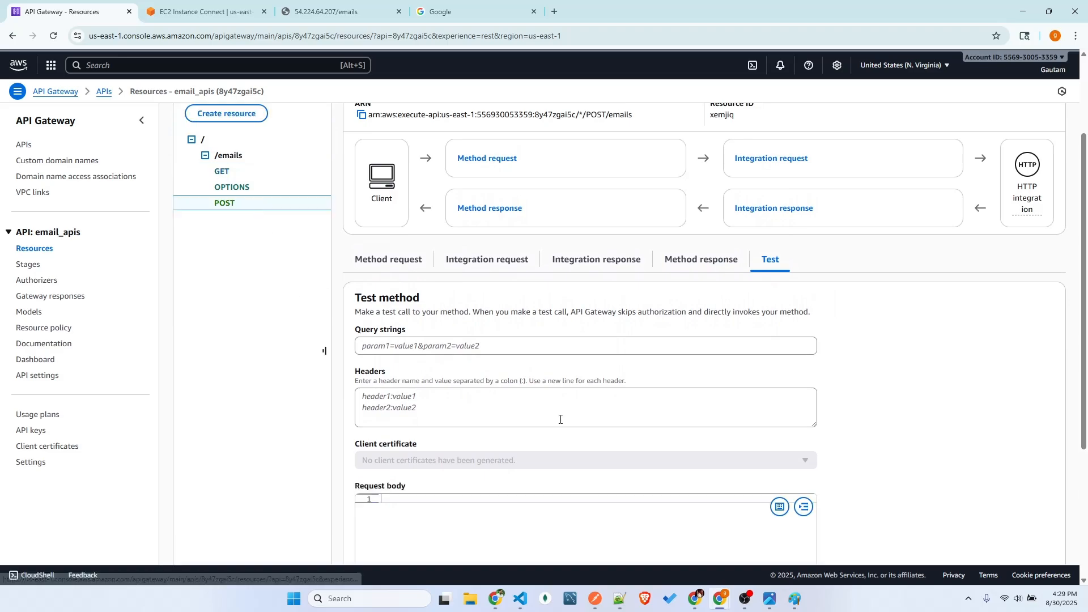
pyautogui.scroll(-2, 431, 419)
pyautogui.scroll(-2, 419, 397)
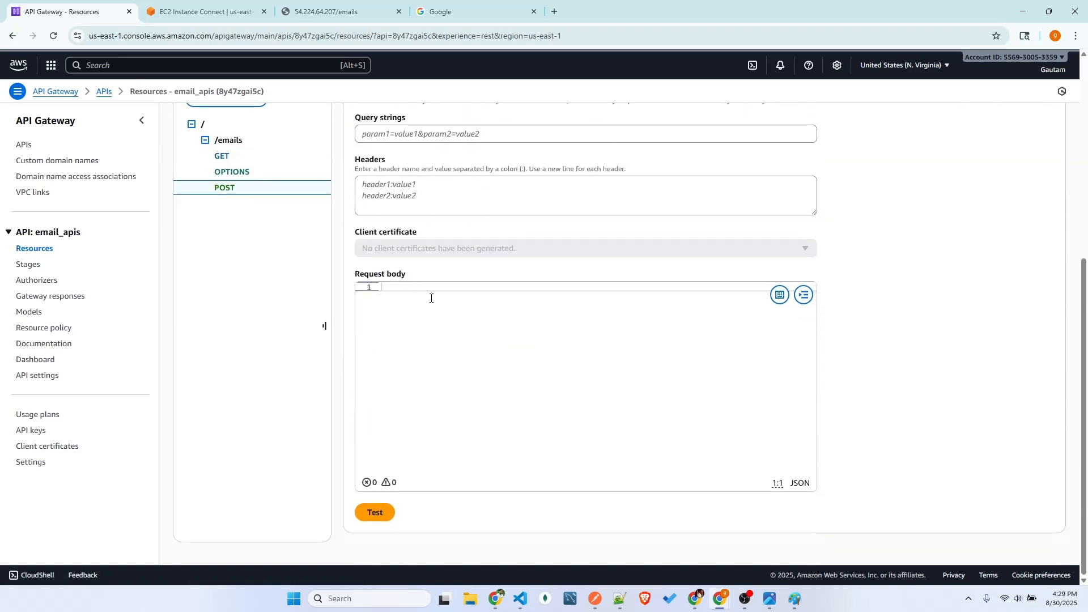
# Copy the JSON body of the POST Email request in Postman and paste it into the POST test's request body
pyautogui.click(595, 599)
pyautogui.click(102, 113)
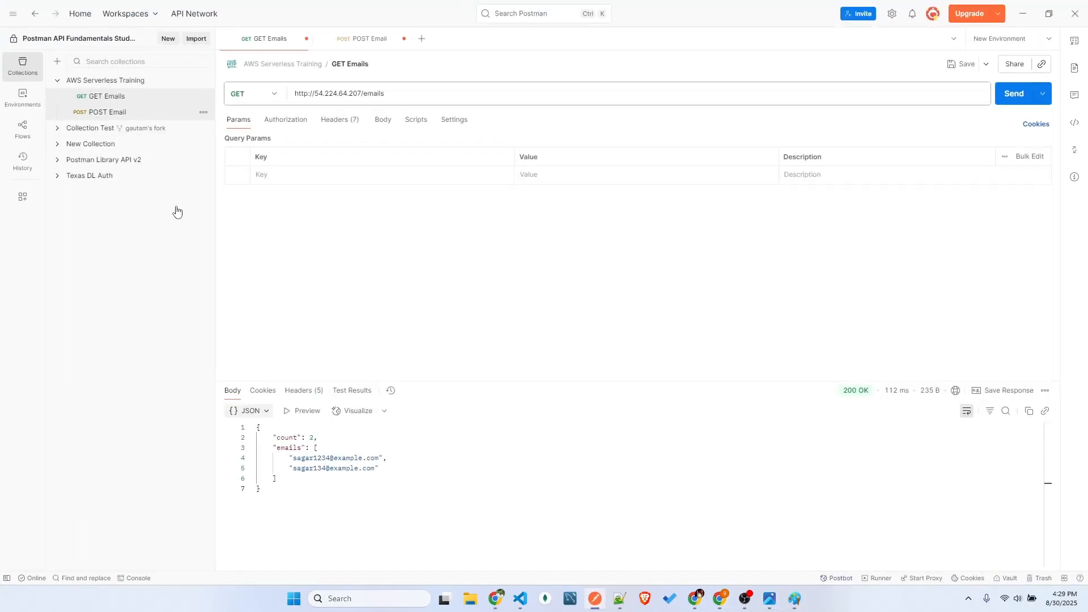
pyautogui.hotkey('ctrl', 'a')
pyautogui.hotkey('ctrl', 'c')
pyautogui.hotkey('alt', 'Tab')
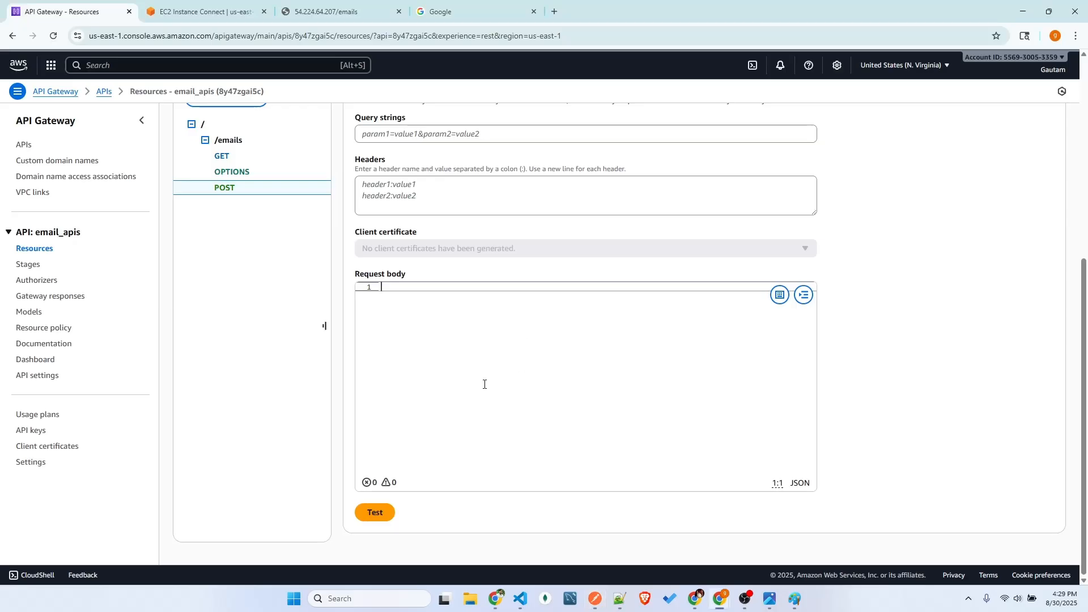
pyautogui.hotkey('ctrl', 'v')
# Run the POST test on /emails with the pasted body and examine the response body
pyautogui.moveTo(478, 296); pyautogui.dragTo(460, 297)
pyautogui.click(489, 297)
pyautogui.click(375, 512)
pyautogui.scroll(-7, 533, 336)
pyautogui.moveTo(419, 212); pyautogui.dragTo(510, 262)
pyautogui.click(493, 253)
# Remove the letter r before the digits in the request body's email, rerun the POST test and check the response message
pyautogui.scroll(6, 518, 282)
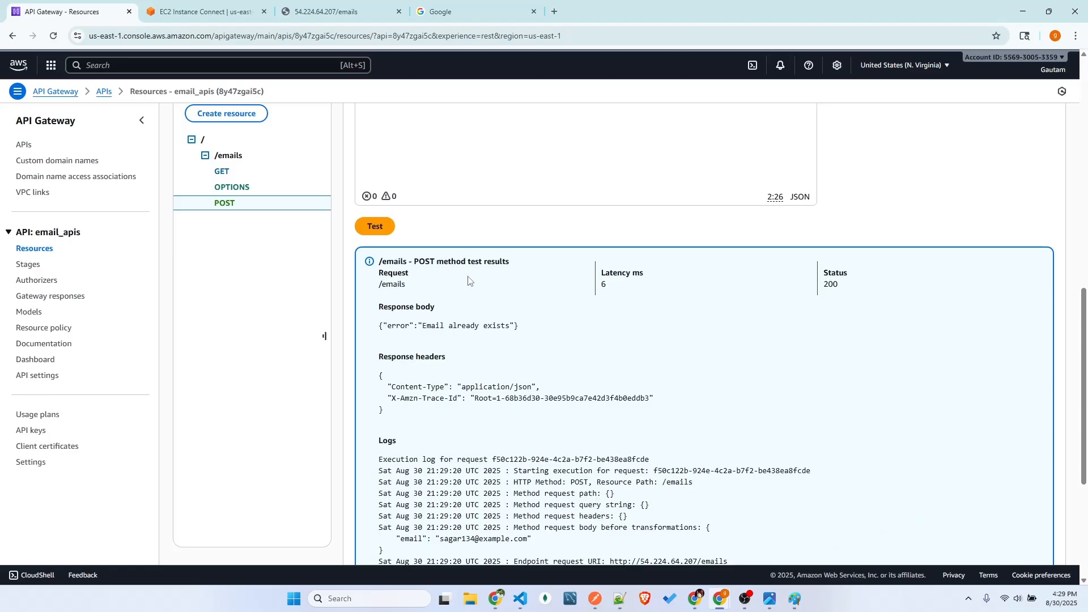
pyautogui.press('BackSpace')
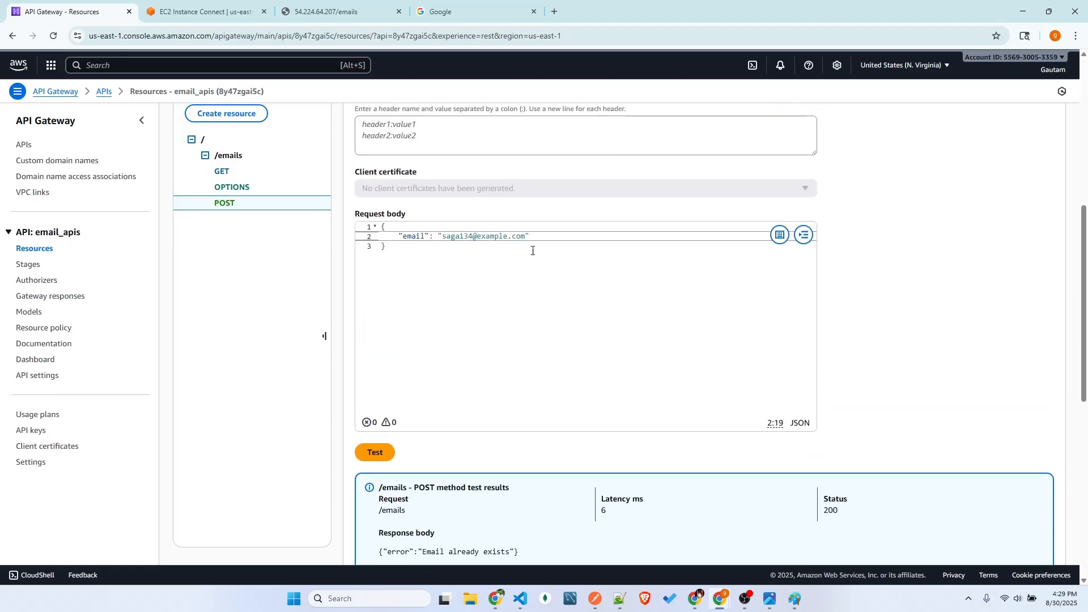
pyautogui.click(375, 453)
pyautogui.scroll(-6, 737, 270)
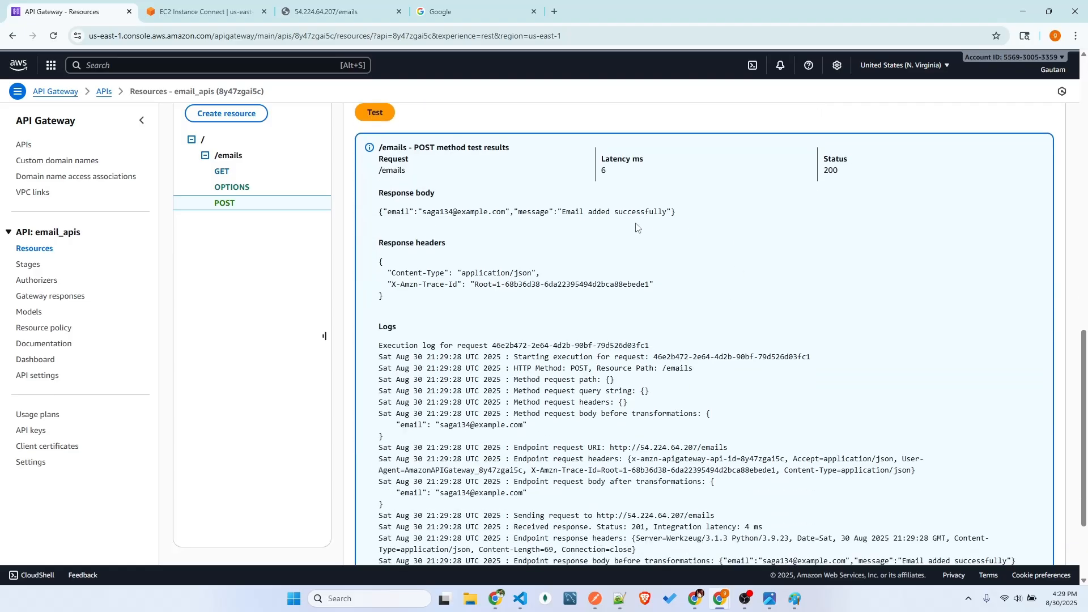
pyautogui.moveTo(561, 214); pyautogui.dragTo(677, 213)
pyautogui.click(659, 332)
# Review the direct /emails browser page and the Flask server log in EC2 Instance Connect, ending back at the POST method
pyautogui.scroll(3, 519, 316)
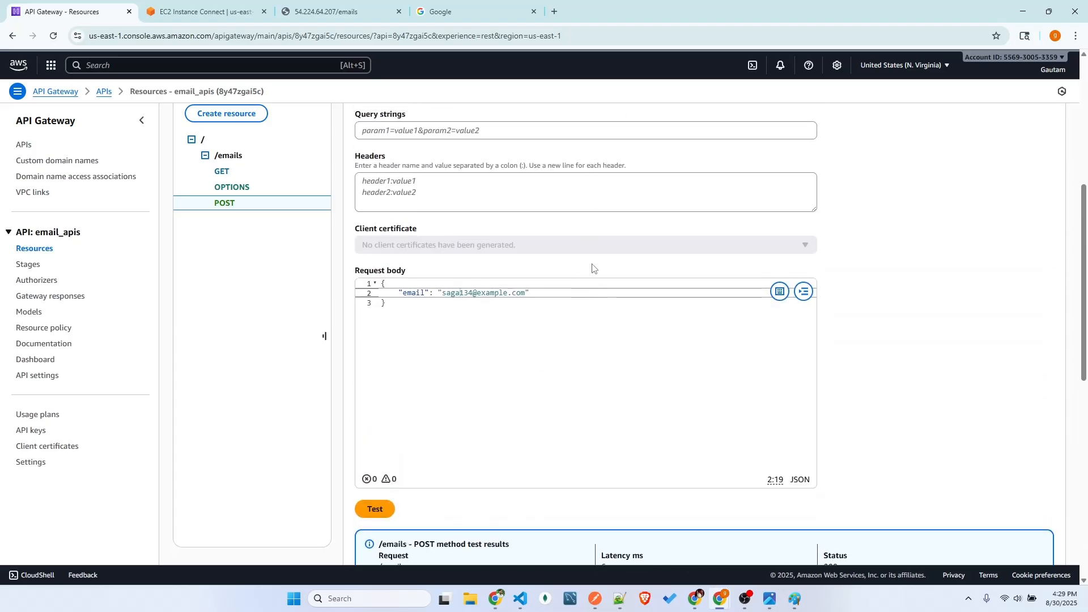
pyautogui.scroll(5, 567, 272)
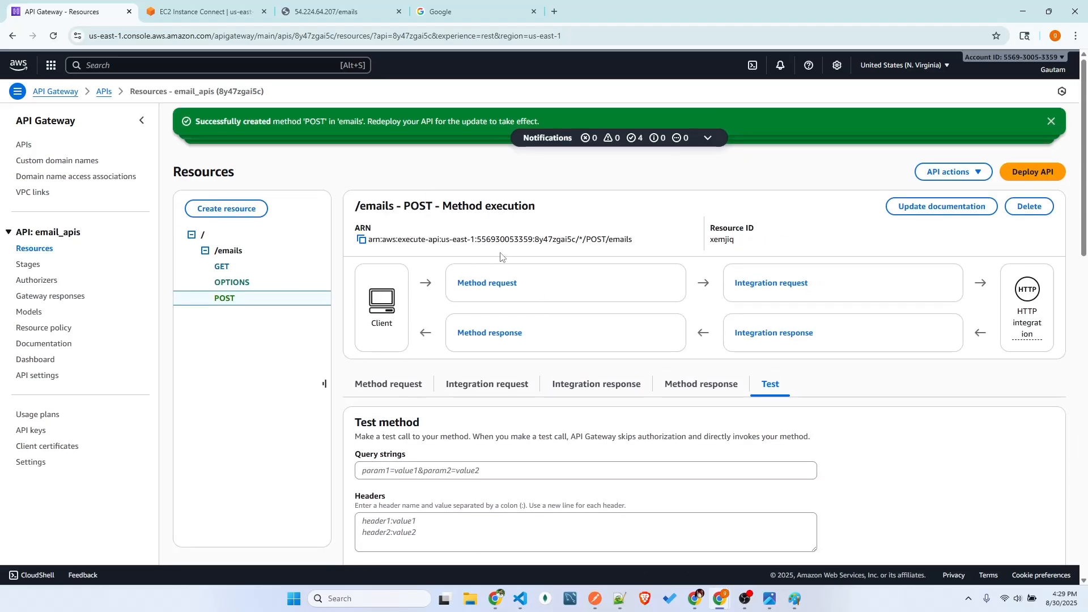
pyautogui.click(360, 10)
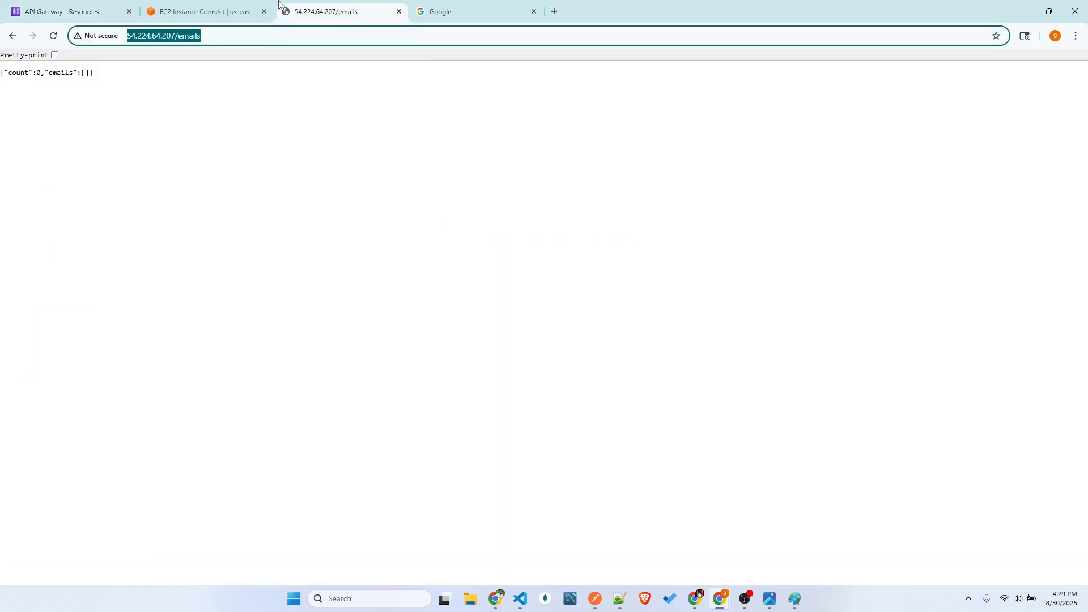
pyautogui.click(249, 12)
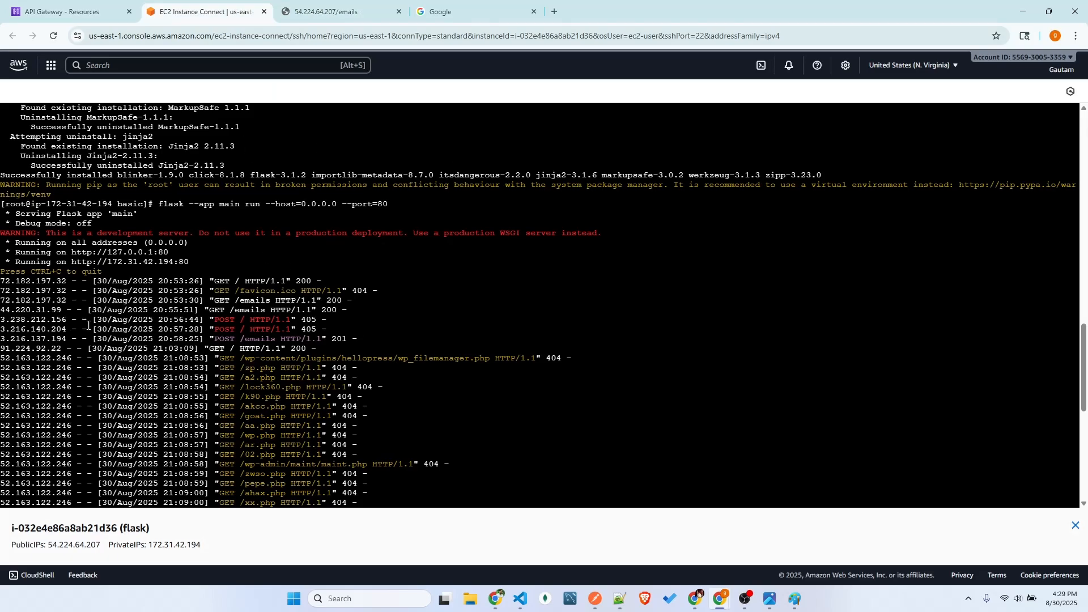
pyautogui.scroll(6, 162, 305)
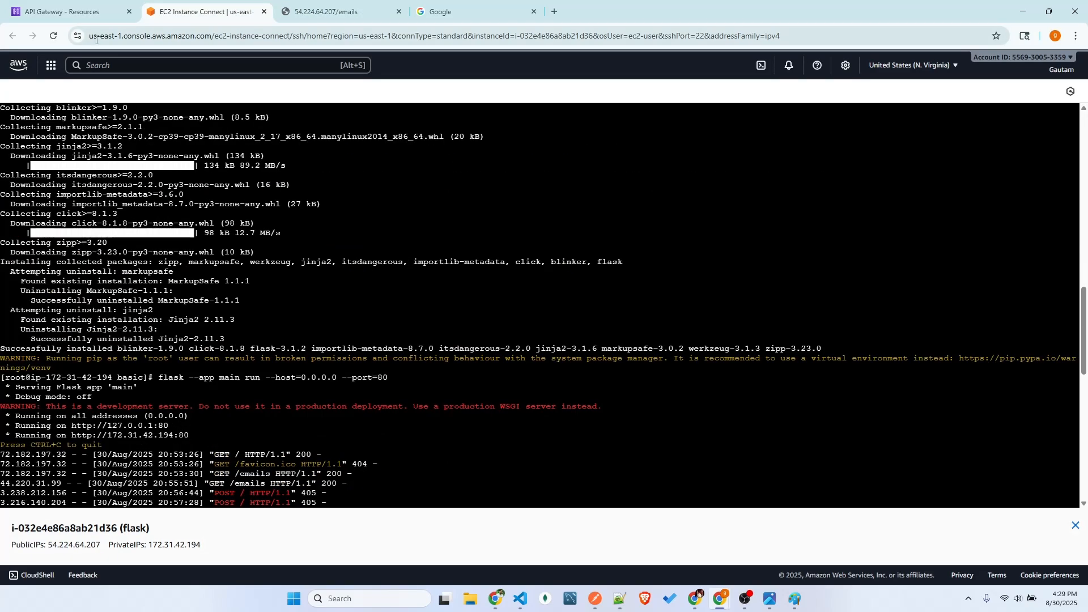
pyautogui.click(83, 18)
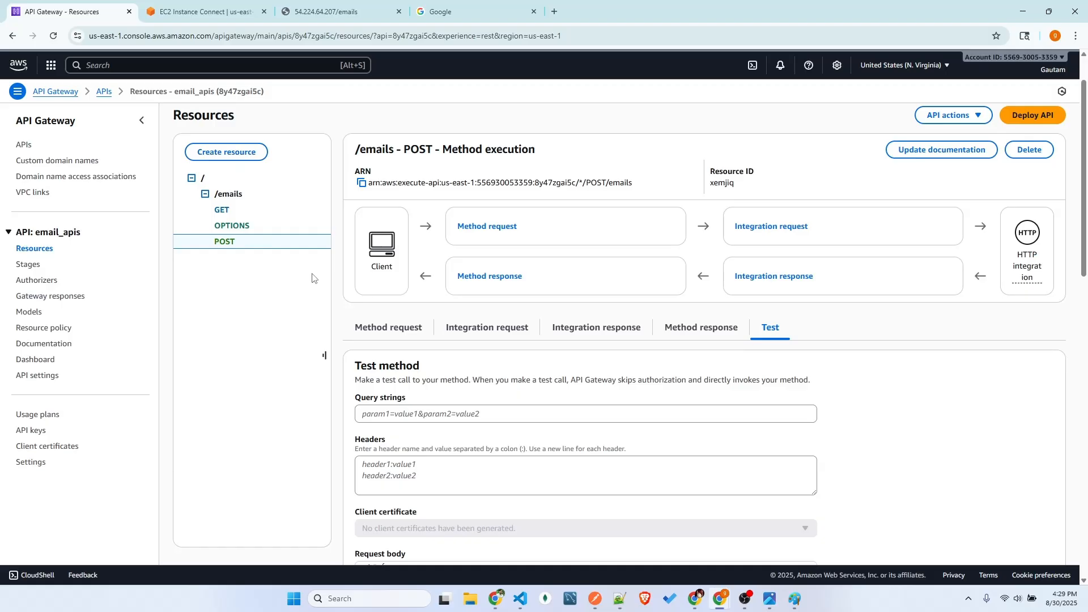
# Switch to Paint and review the diagram of the /emails request passing through the tall bar to the server box
pyautogui.click(794, 605)
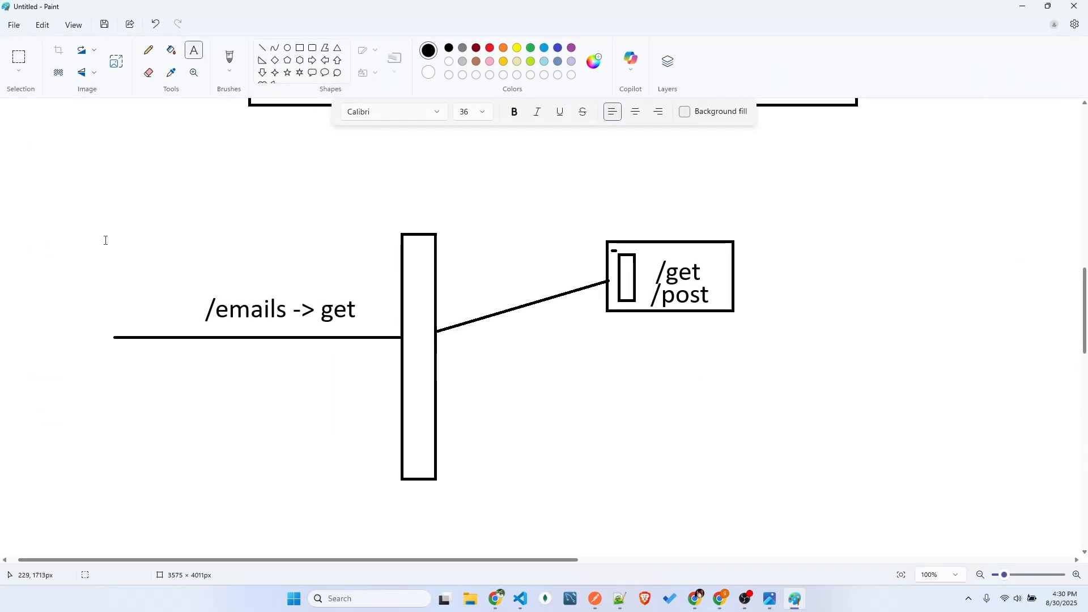
pyautogui.moveTo(668, 508); pyautogui.dragTo(796, 520)
pyautogui.click(930, 450)
pyautogui.click(655, 265)
pyautogui.click(712, 390)
pyautogui.click(488, 275)
pyautogui.click(500, 377)
pyautogui.click(477, 259)
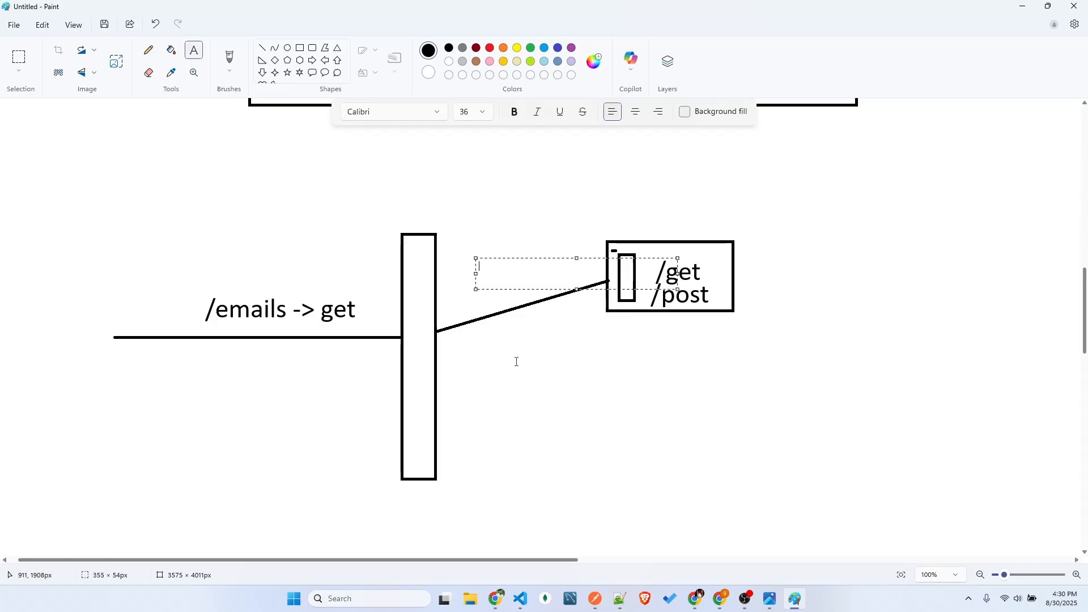
pyautogui.scroll(10, 607, 408)
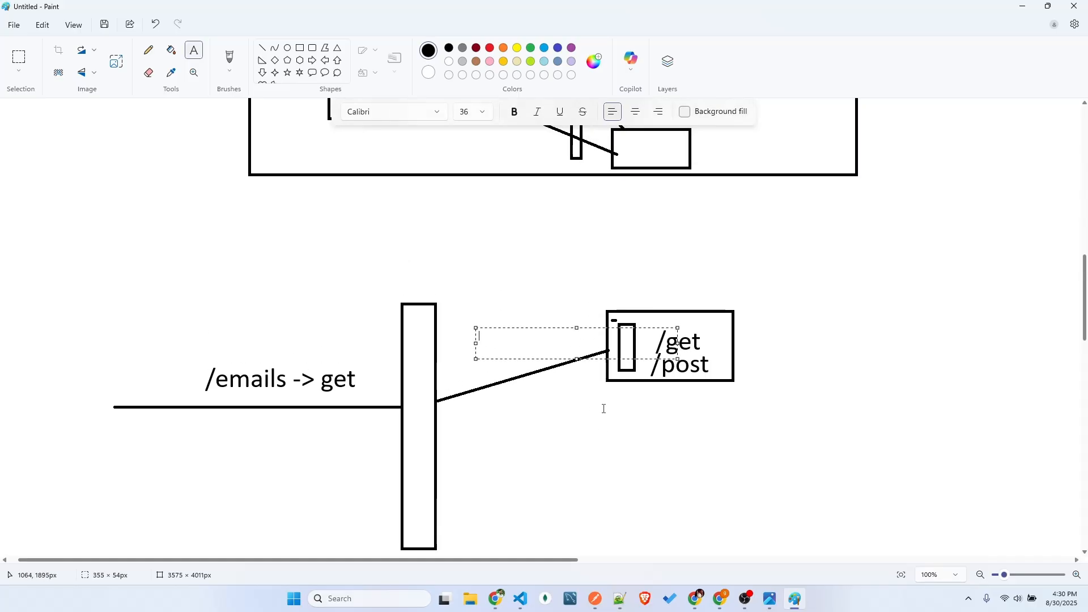
pyautogui.scroll(4, 612, 420)
pyautogui.scroll(-17, 617, 453)
pyautogui.scroll(-1, 597, 407)
pyautogui.scroll(1, 597, 407)
pyautogui.scroll(-1, 596, 408)
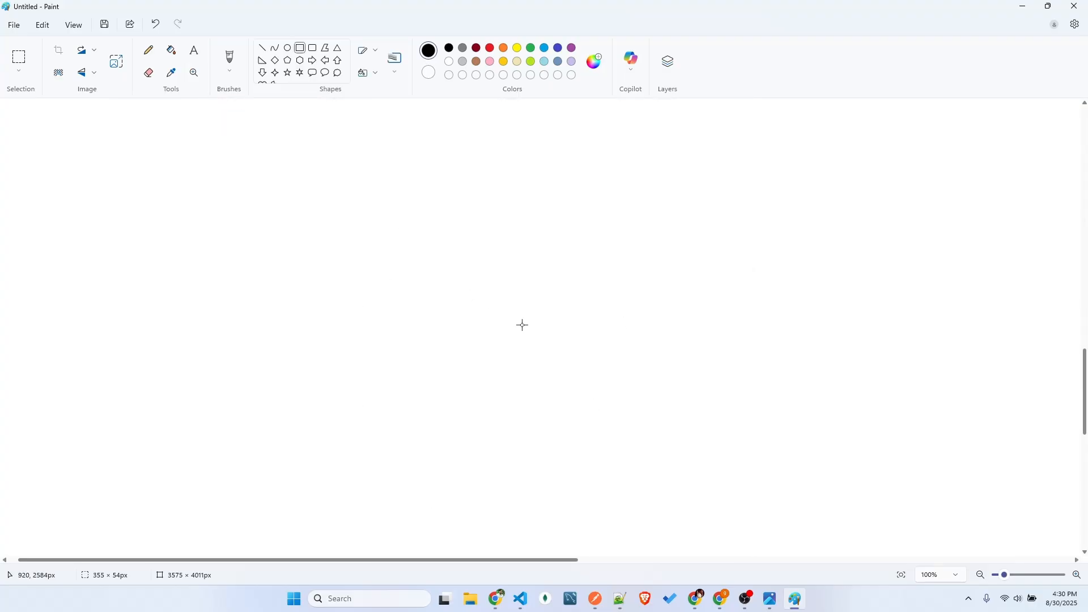